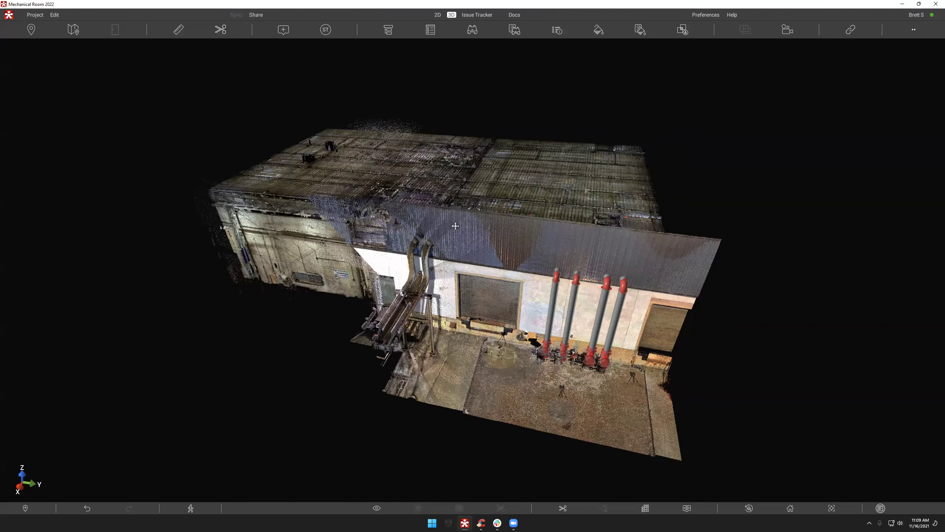
Step: Nudge the point-cloud view, then bring up the Load/Unload models dialog showing 6 of 6 selected
left_click_drag(455, 226, 457, 228)
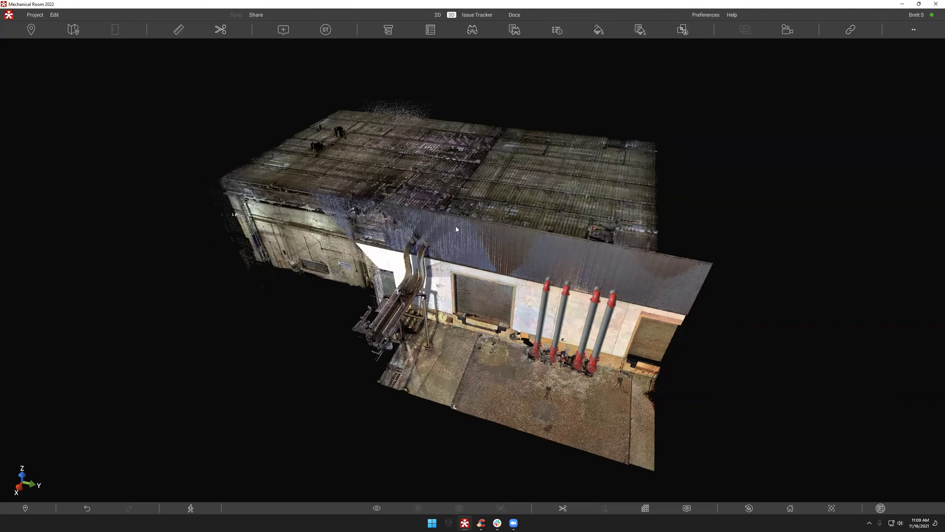
scroll(456, 227, "up", 2)
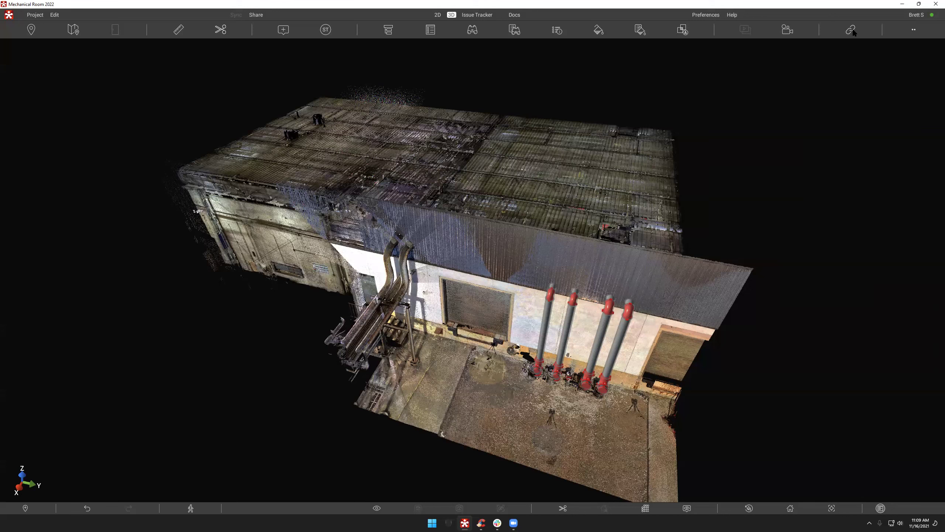
left_click(842, 34)
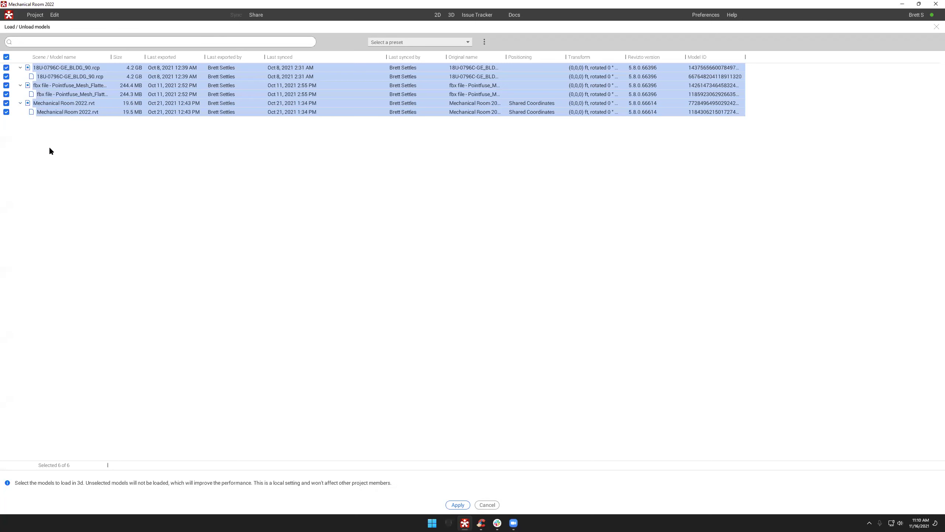
left_click(50, 102)
Step: Apply the Mesh preset to load only the Pointfuse mesh and Mechanical Room 2022.rvt (4 of 6)
left_click(403, 40)
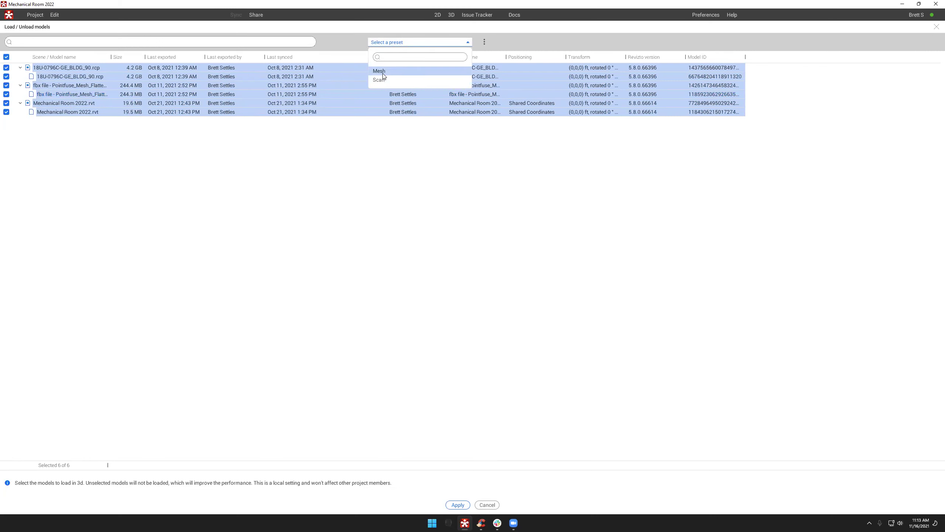
left_click(453, 149)
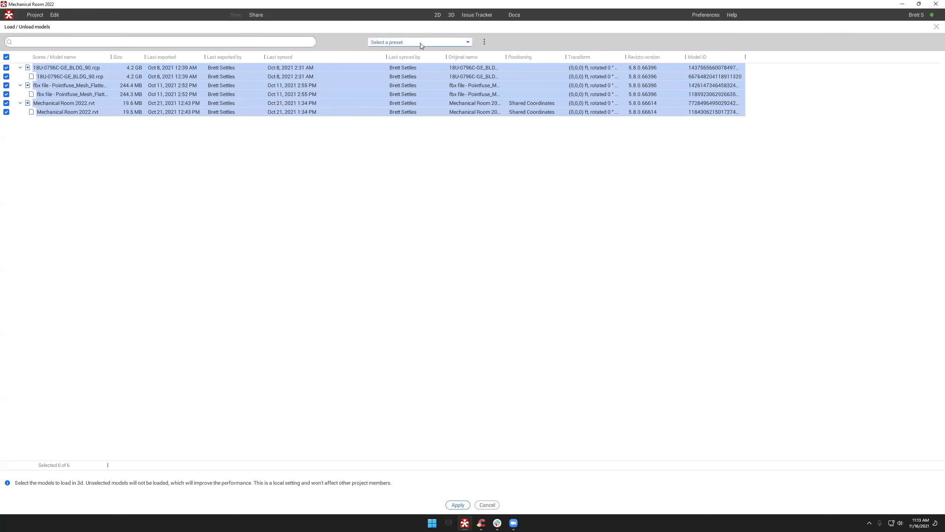
left_click(421, 43)
left_click(388, 67)
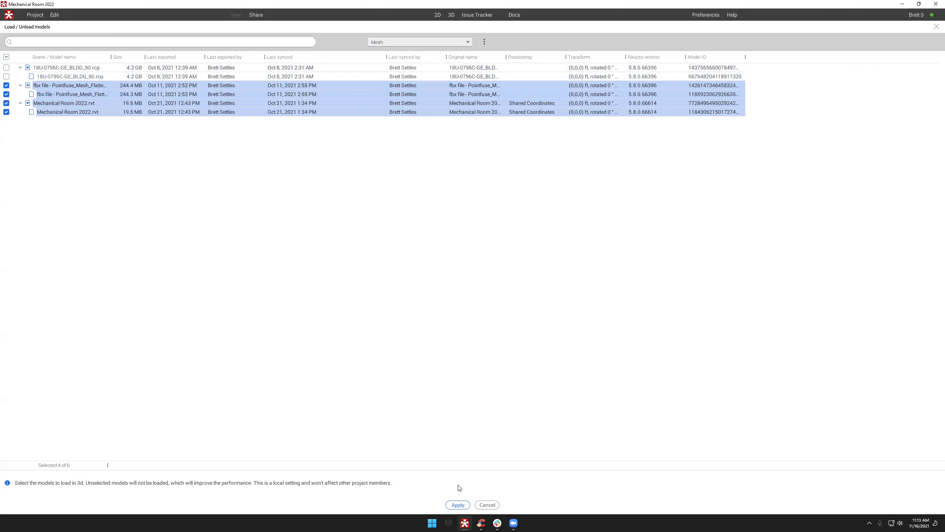
left_click(458, 504)
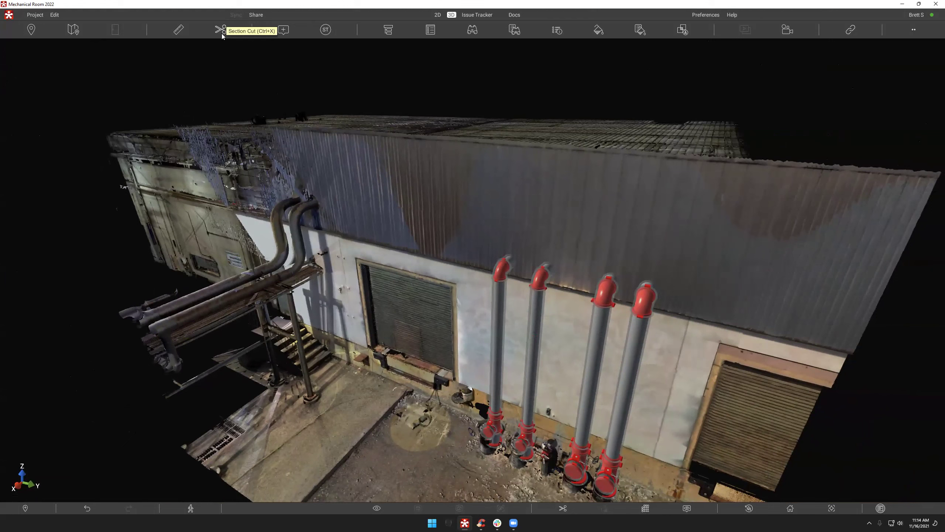
Step: Place a Section Cut plane on the near wall and orbit to look into the opened room
left_click(221, 33)
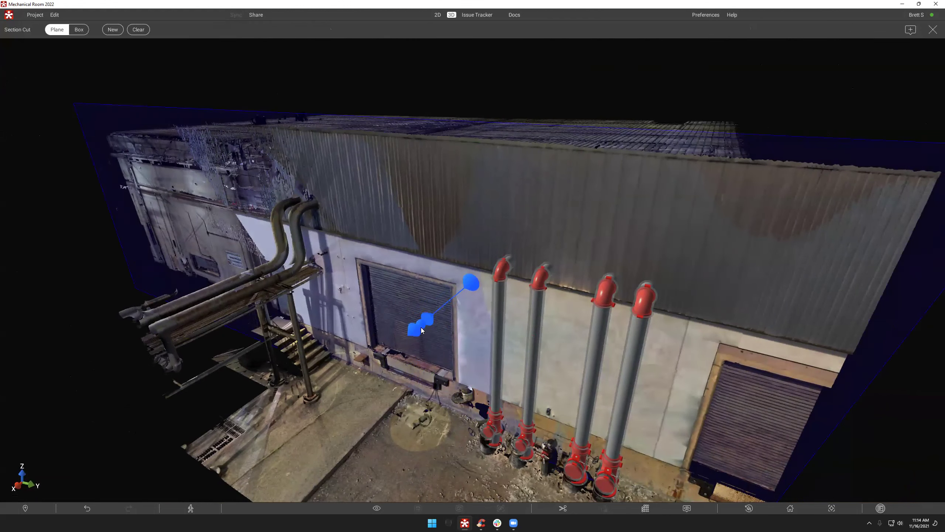
left_click(466, 297)
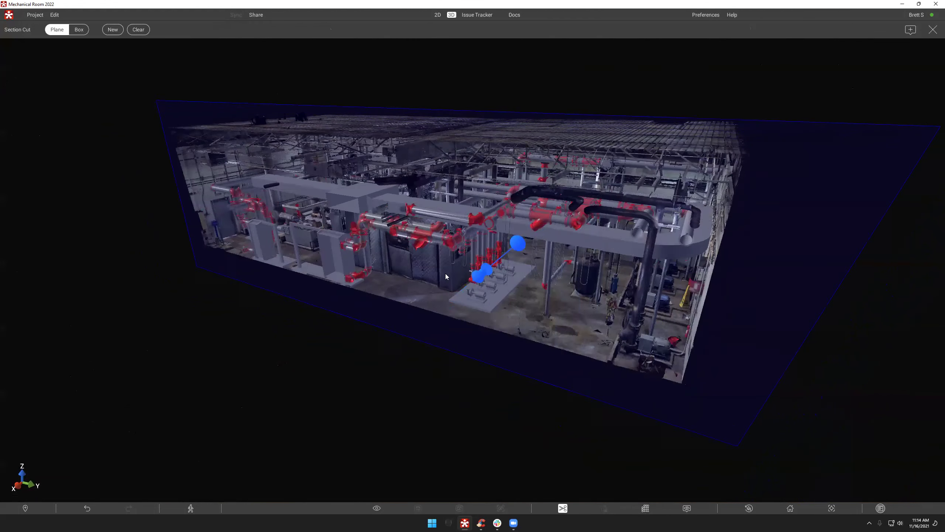
mouse_move(491, 248)
left_mouse_down()
mouse_move(623, 225)
mouse_move(641, 227)
mouse_move(655, 247)
mouse_move(489, 274)
mouse_move(744, 186)
mouse_move(840, 141)
mouse_move(933, 32)
left_mouse_up()
left_click(932, 30)
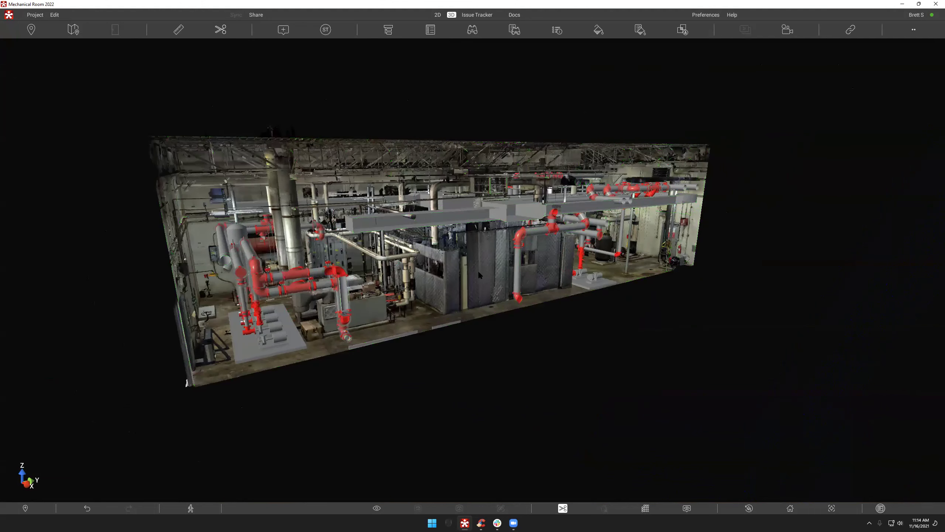
left_click_drag(492, 255, 498, 256)
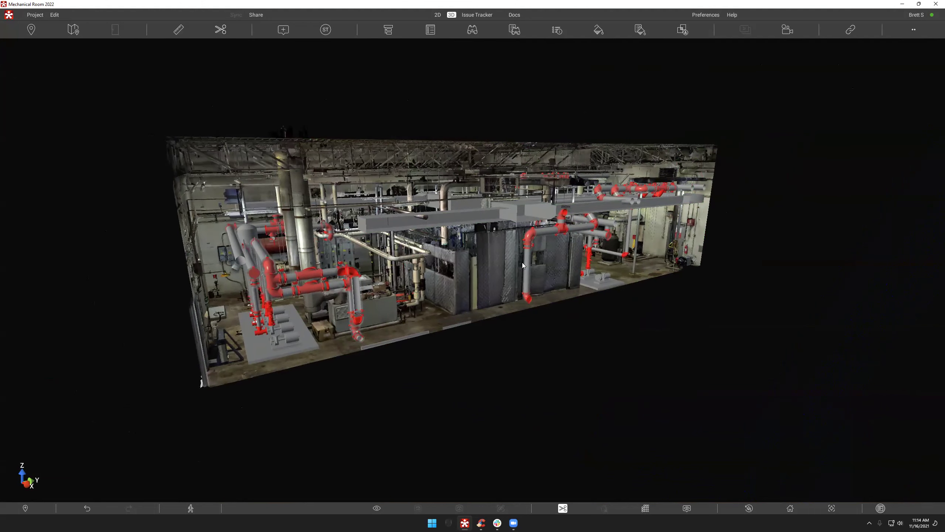
mouse_move(522, 264)
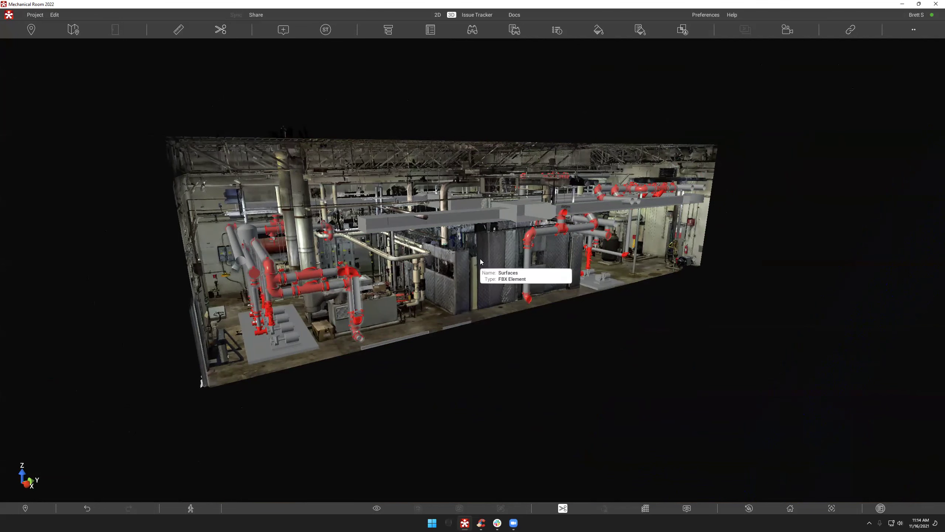
left_click_drag(480, 260, 478, 258)
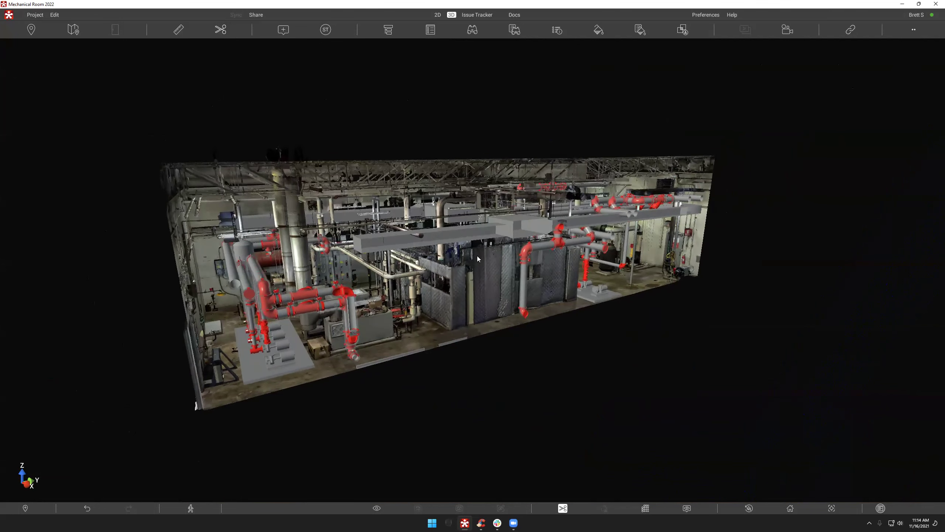
scroll(478, 259, "up", 5)
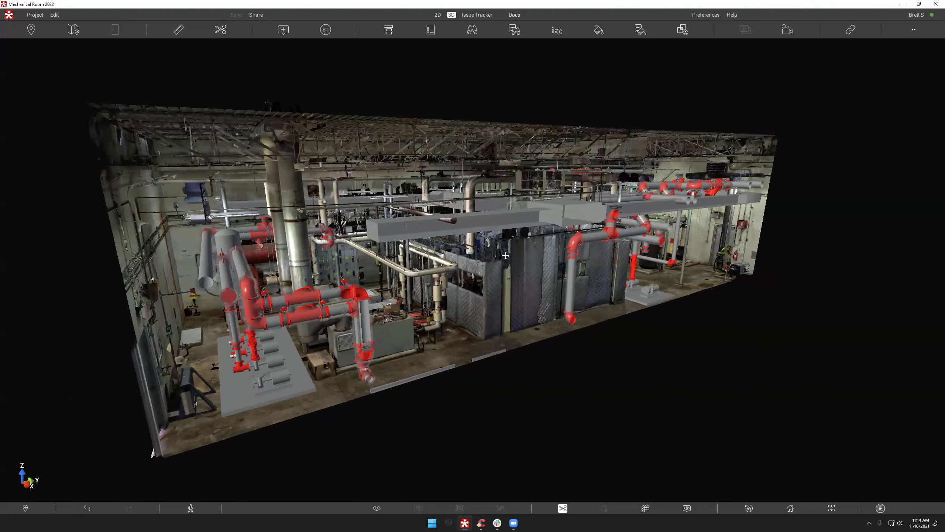
left_click_drag(505, 255, 512, 252)
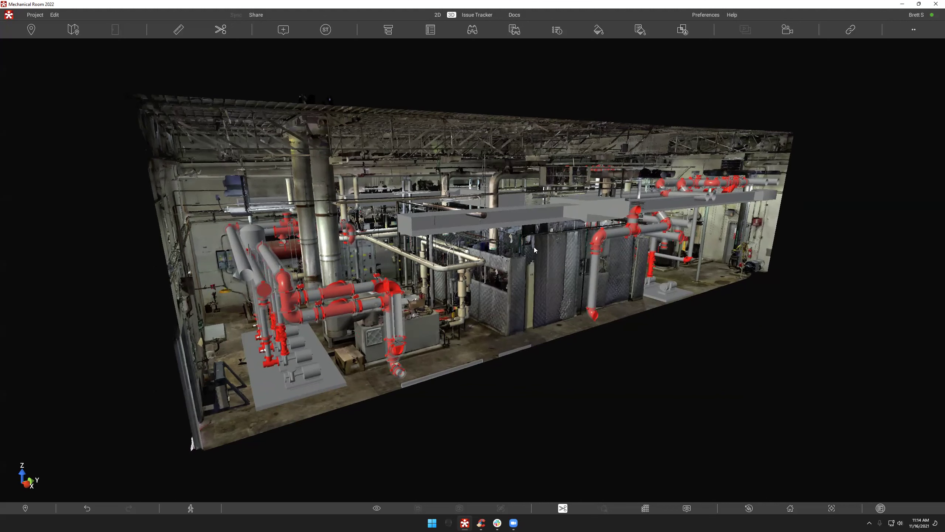
Step: Invite the matching Revizto user by name with Administrate access, then close the Share panel
mouse_move(535, 250)
left_click(255, 15)
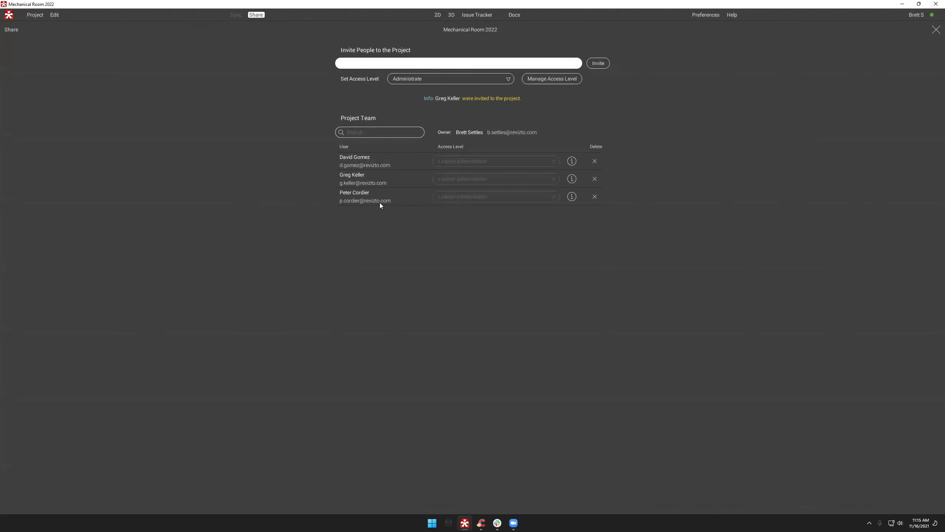
left_click(393, 66)
type("Shaun")
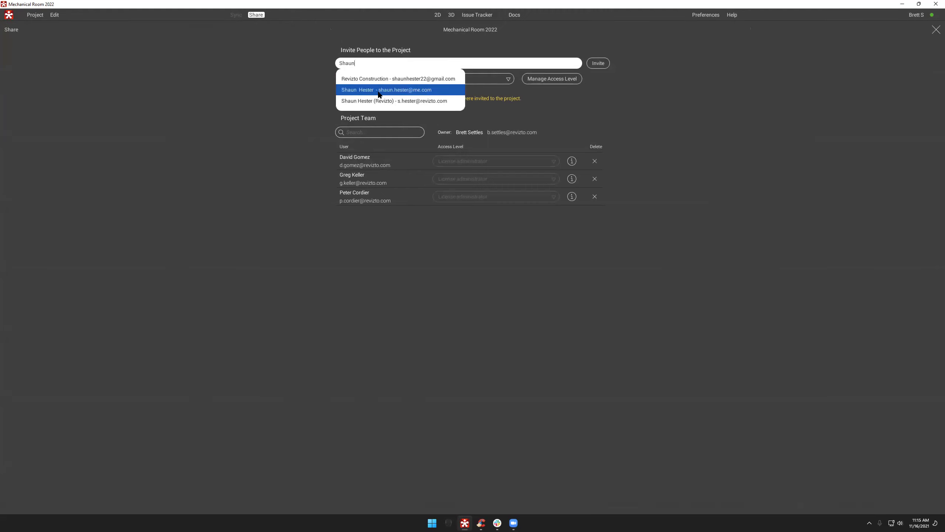
left_click(387, 100)
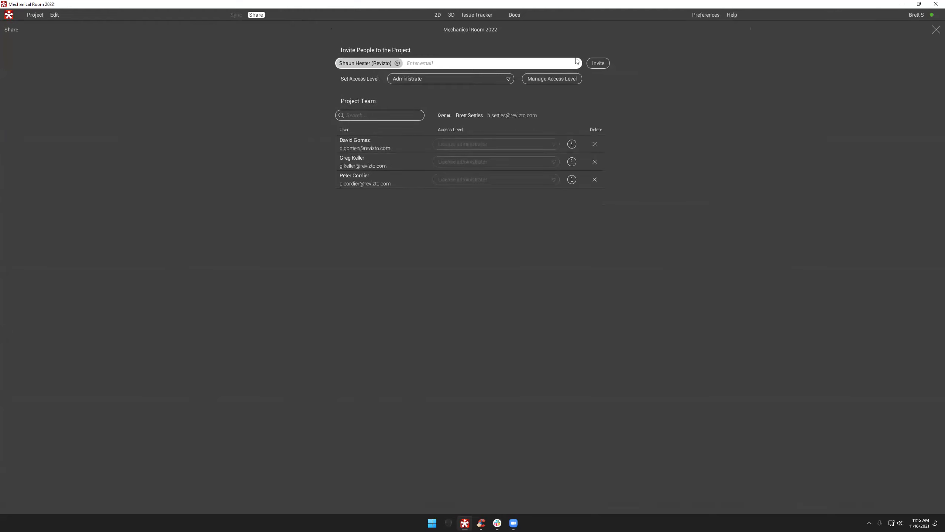
left_click(601, 64)
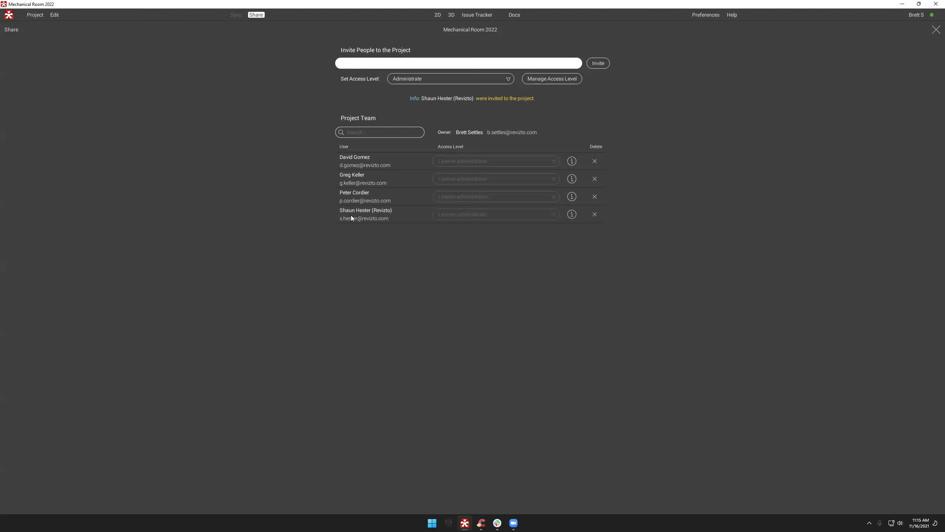
left_click(935, 30)
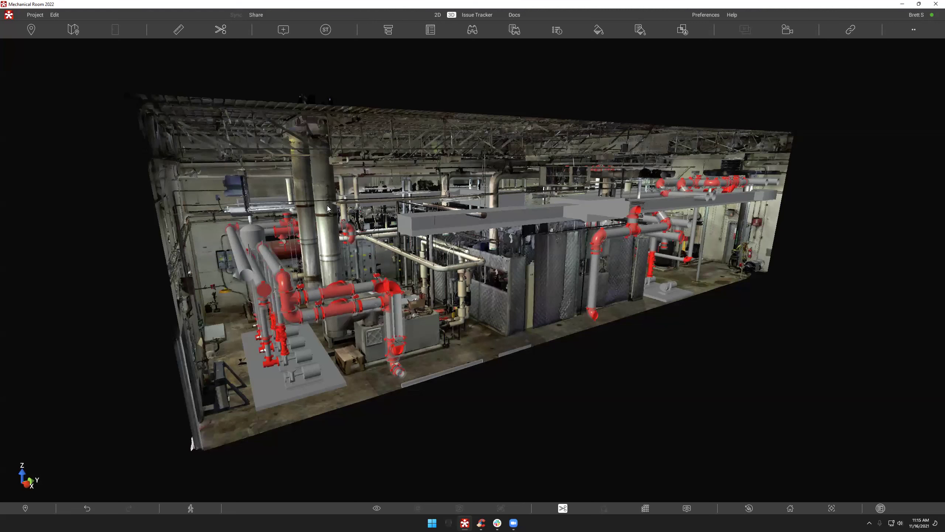
scroll(463, 143, "up", 2)
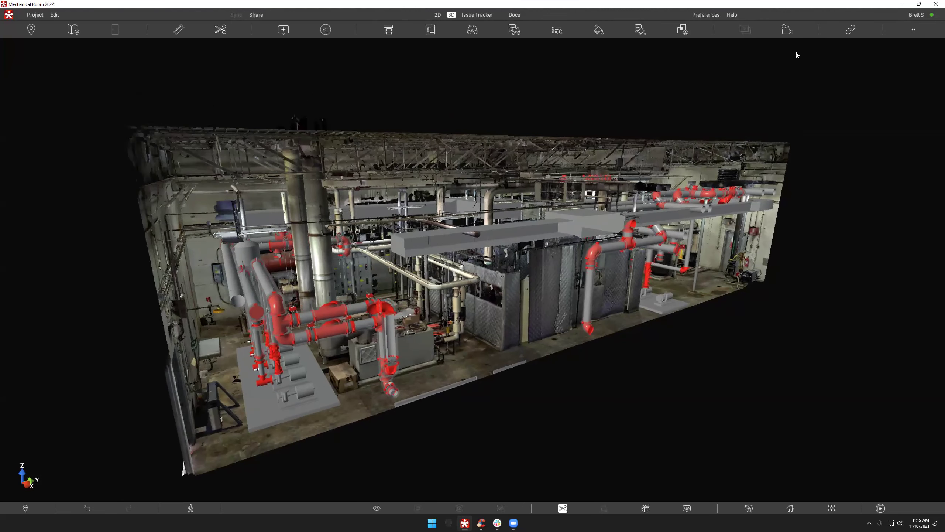
Step: Apply the Scan preset so the point-cloud scan loads with the Mechanical Room 2022.rvt pipes
left_click(852, 29)
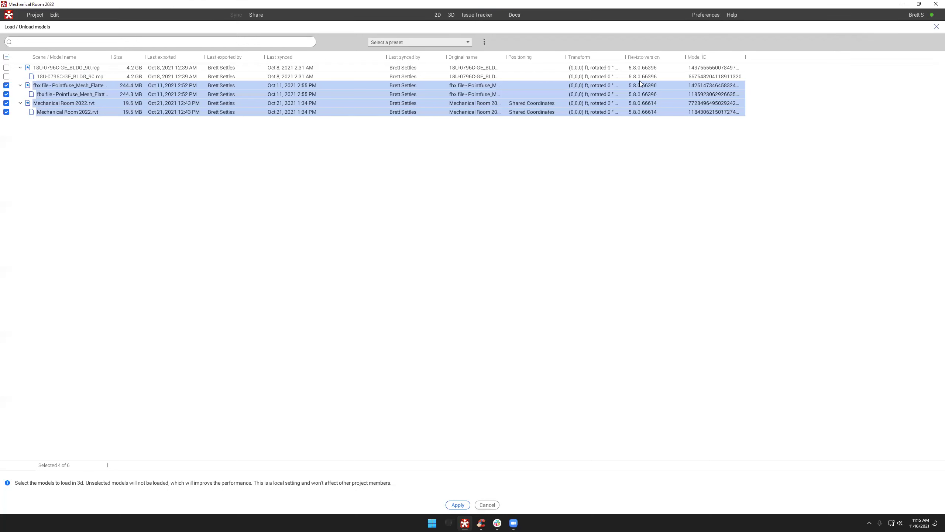
left_click(427, 41)
left_click(385, 80)
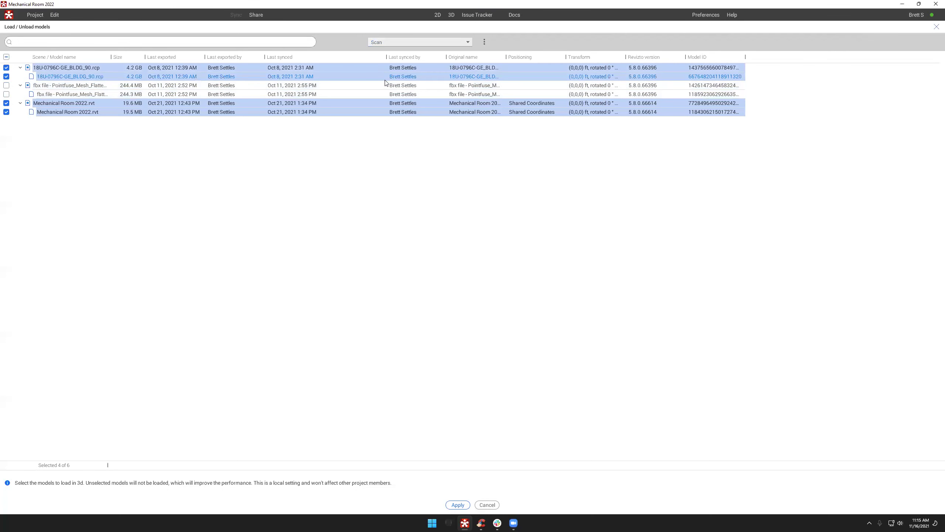
left_click(464, 505)
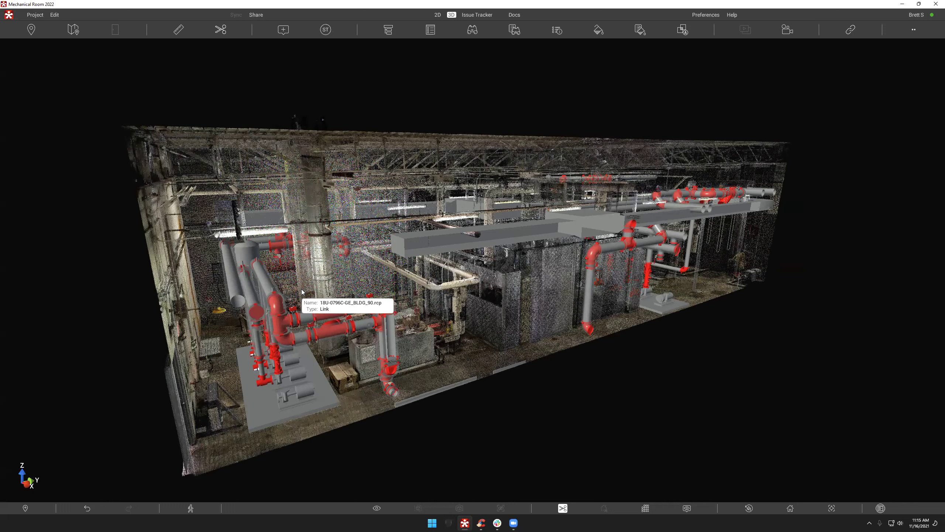
Step: Zoom and orbit in close to the red valve assembly beside the tall insulated column
scroll(353, 269, "up", 2)
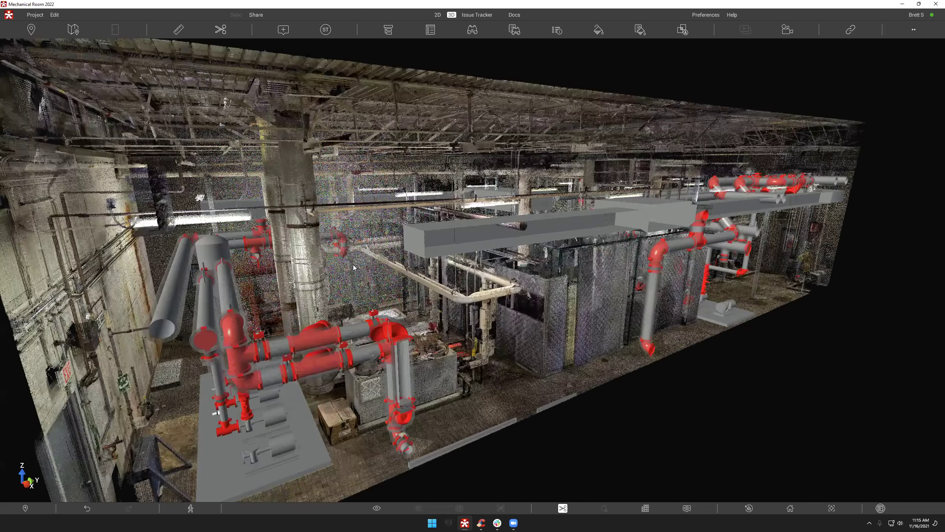
scroll(357, 270, "up", 2)
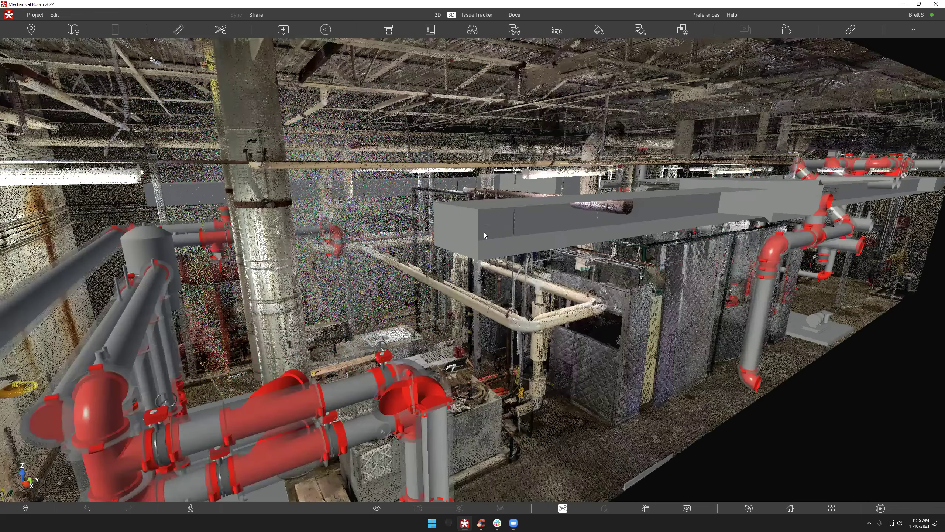
scroll(361, 236, "up", 3)
left_click_drag(667, 256, 569, 259)
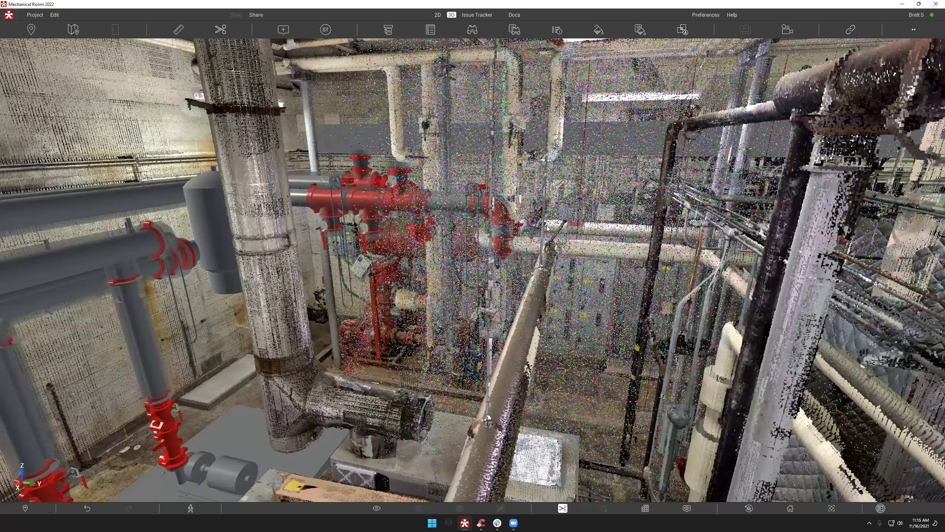
scroll(547, 229, "down", 3)
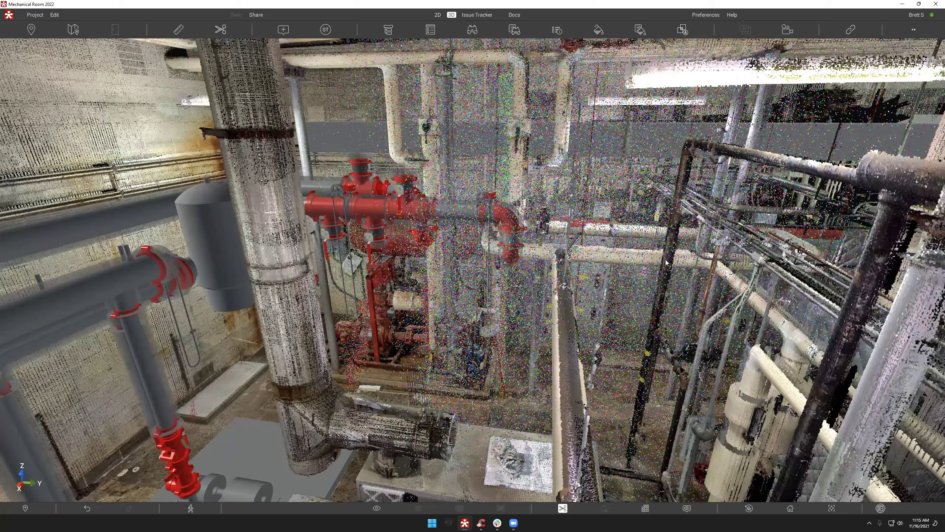
scroll(616, 257, "up", 3)
scroll(564, 269, "up", 1)
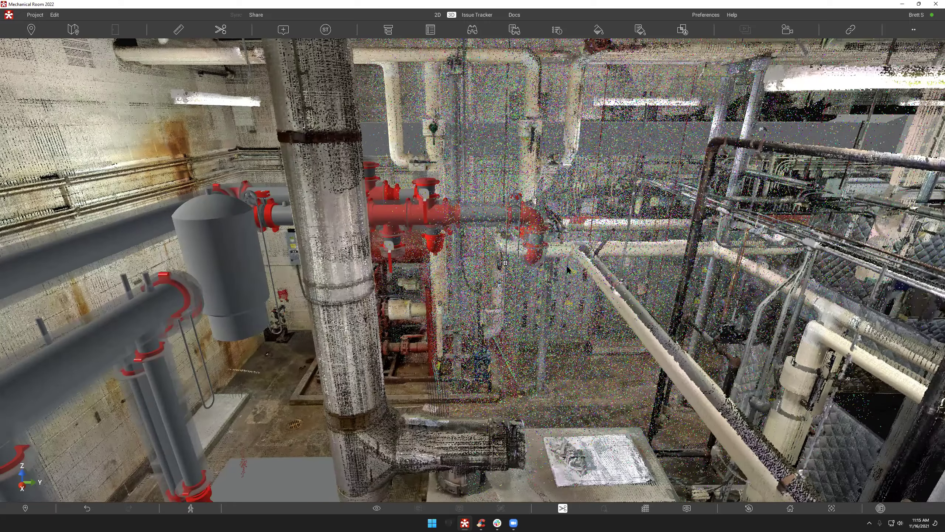
scroll(567, 266, "up", 2)
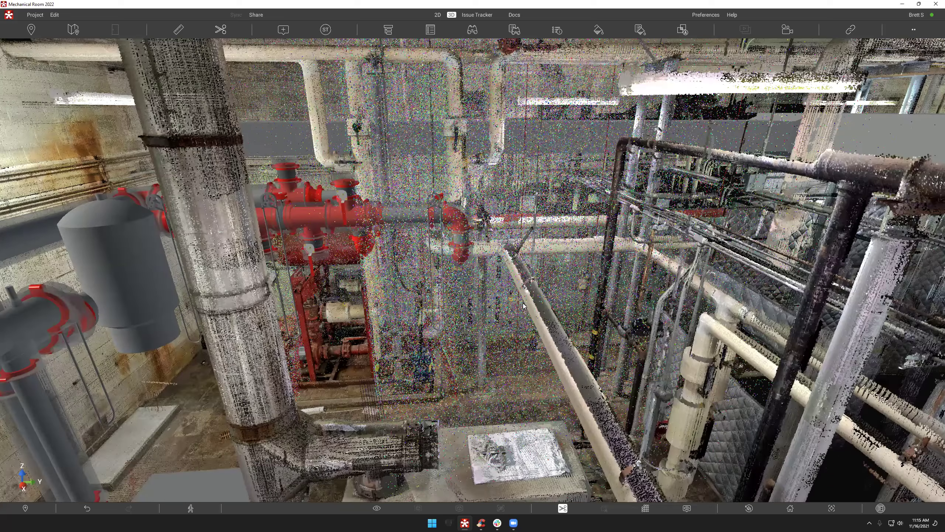
scroll(525, 304, "up", 2)
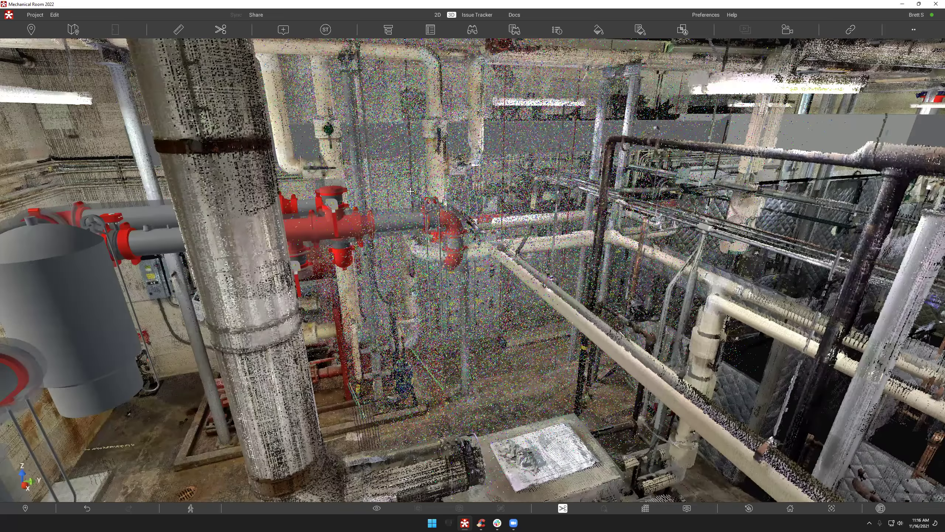
mouse_move(417, 200)
left_mouse_down()
mouse_move(467, 221)
mouse_move(409, 211)
left_mouse_up()
Step: Measure 5'-5 31/32" from the pipe joint to above the red valve, then close the Ruler
key("Left")
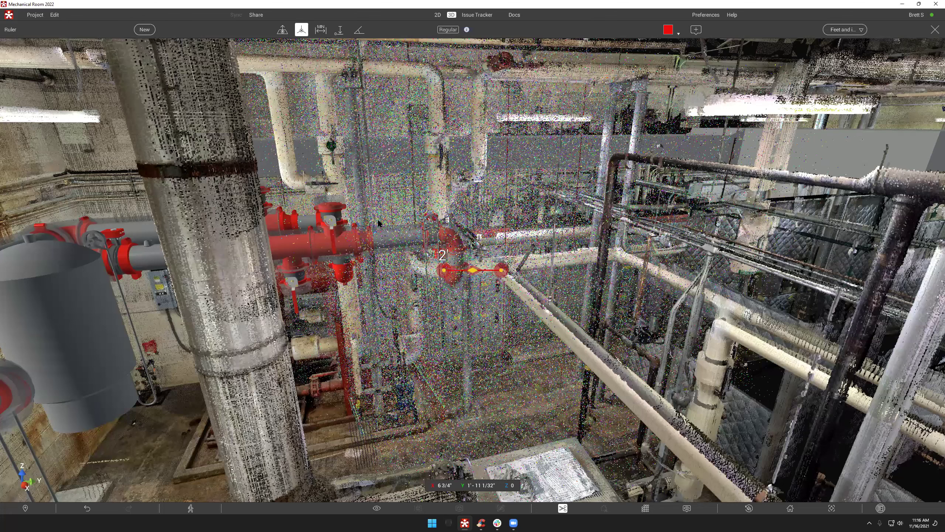
left_click(378, 222)
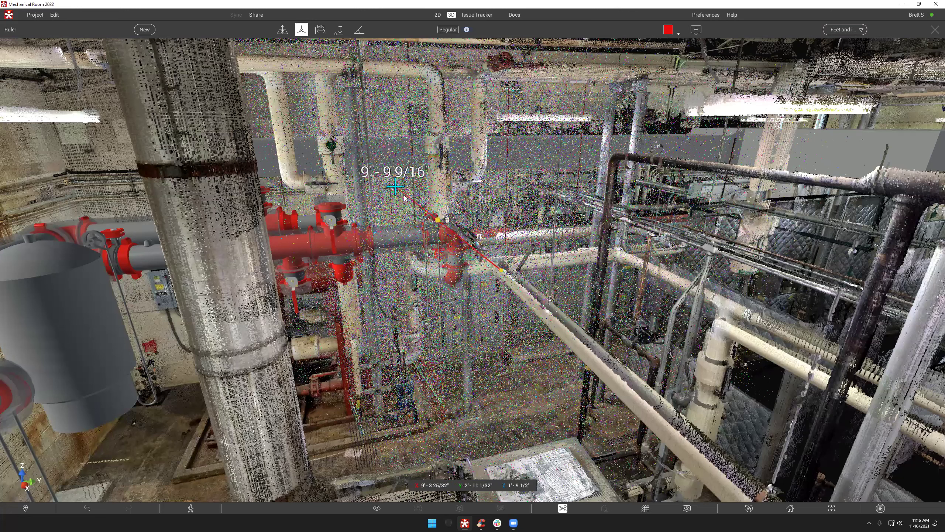
left_click(372, 186)
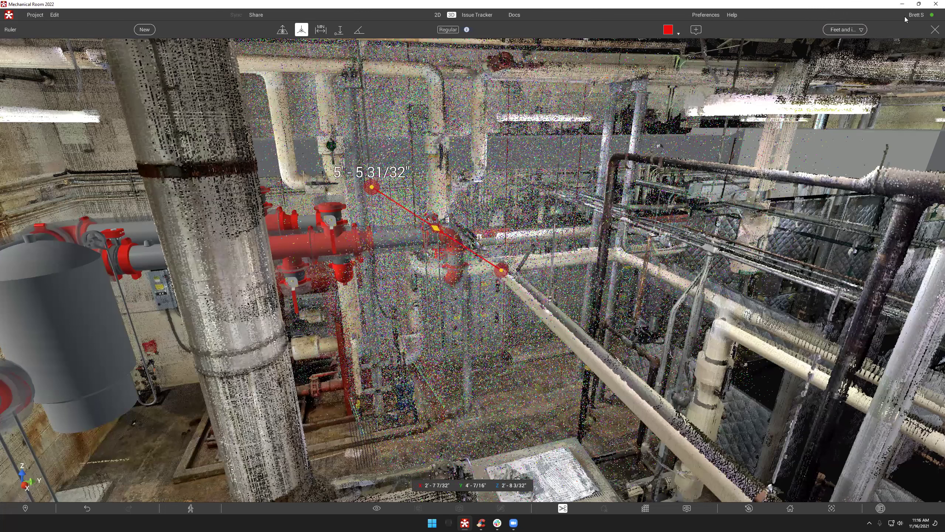
left_click(935, 30)
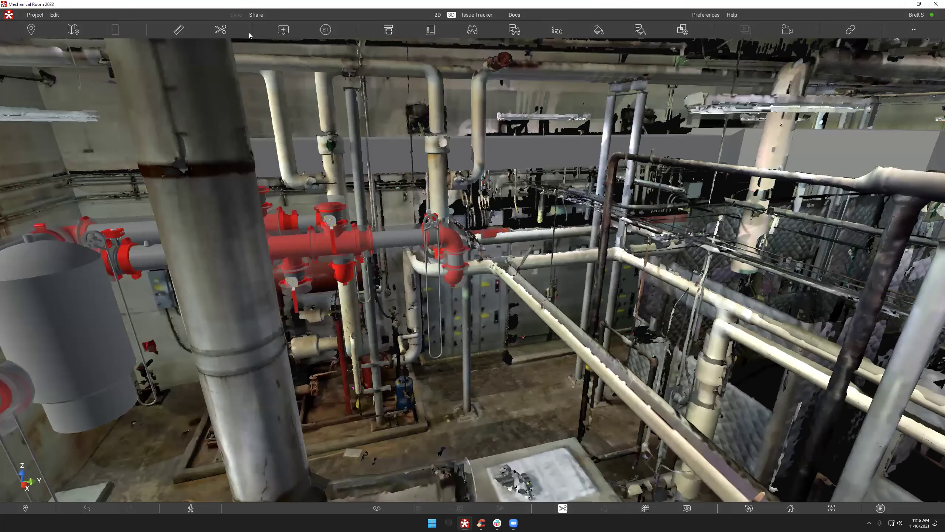
left_click(178, 31)
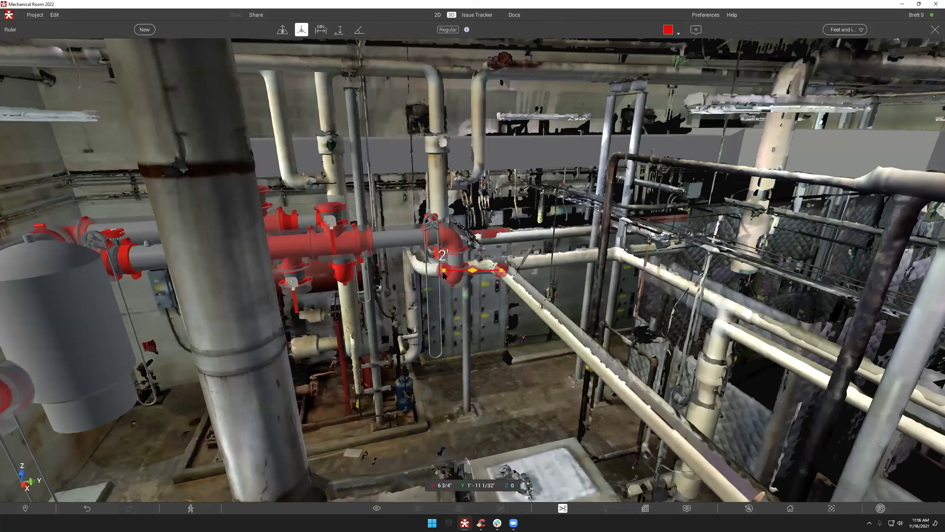
left_click(501, 271)
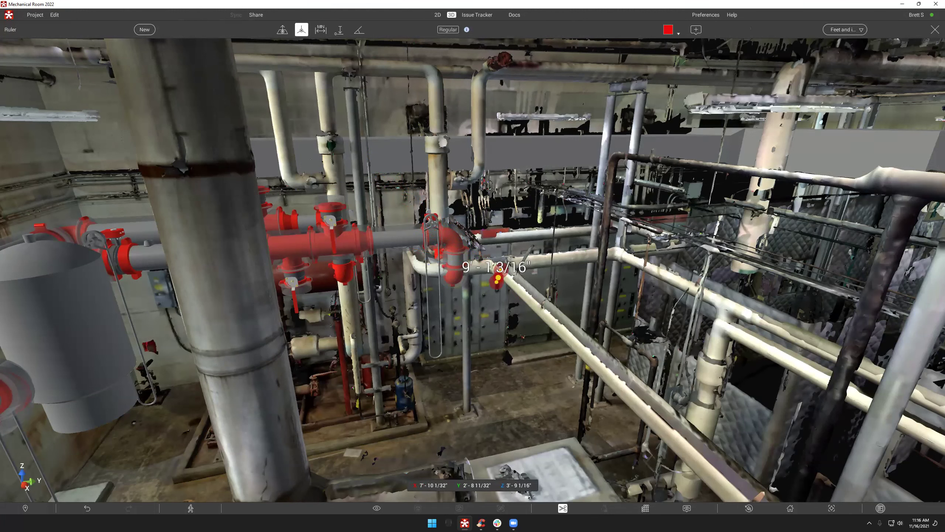
left_click(935, 30)
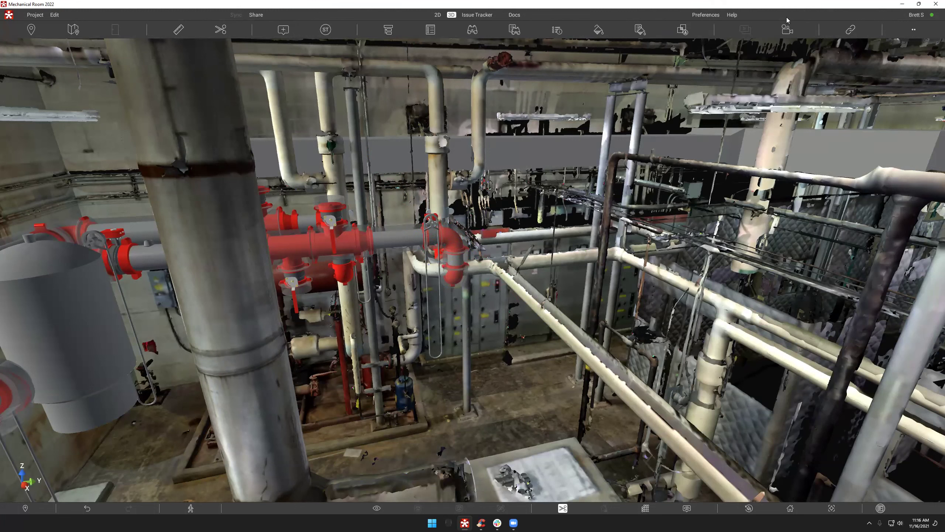
Step: Pick the Scan preset in Load/Unload models to swap the mesh for the point cloud
left_click(848, 30)
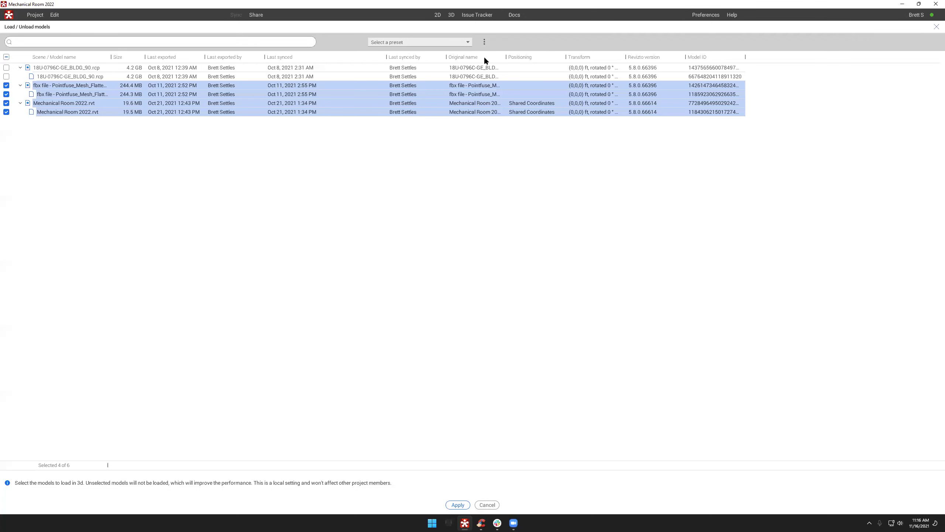
left_click(377, 43)
left_click(378, 80)
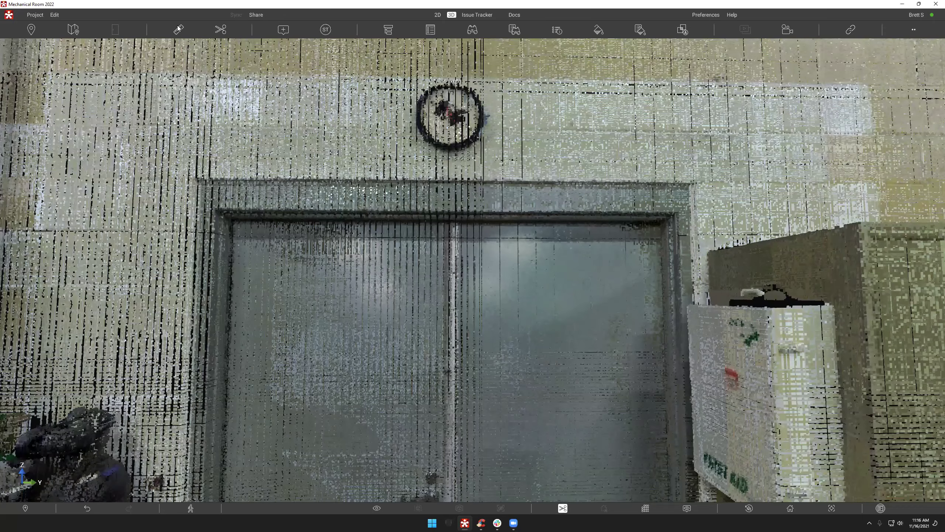
Step: Ruler the door frame's top from left to right corner (6'-2 7/8"), then orbit out
left_click(178, 30)
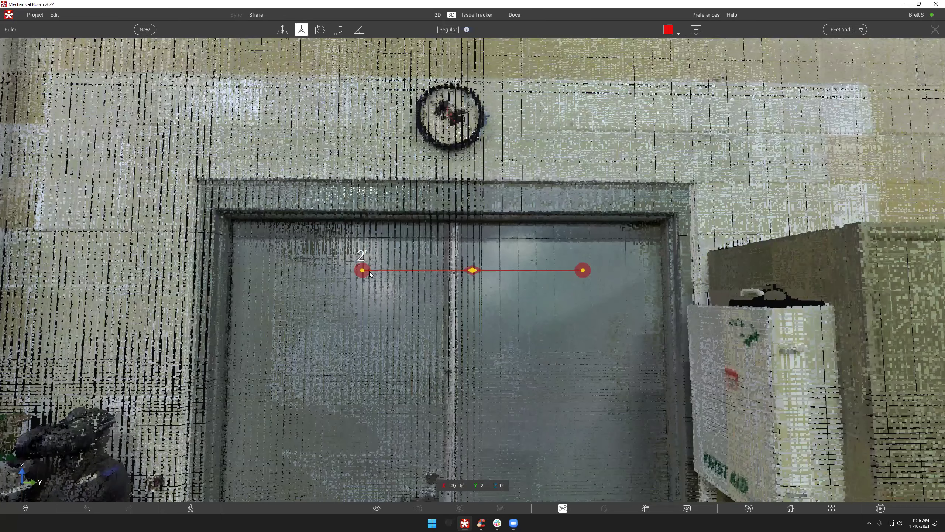
left_click_drag(364, 273, 205, 184)
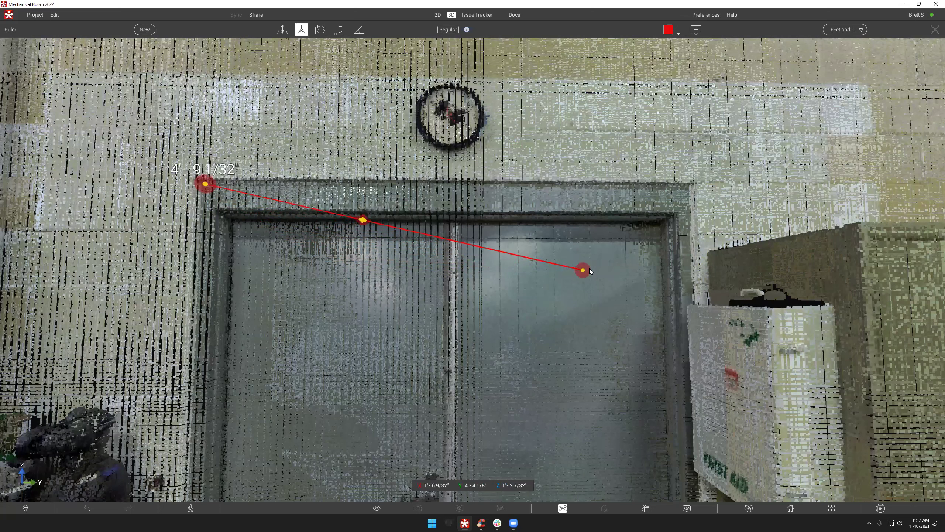
left_click_drag(590, 271, 587, 263)
left_click_drag(663, 191, 688, 184)
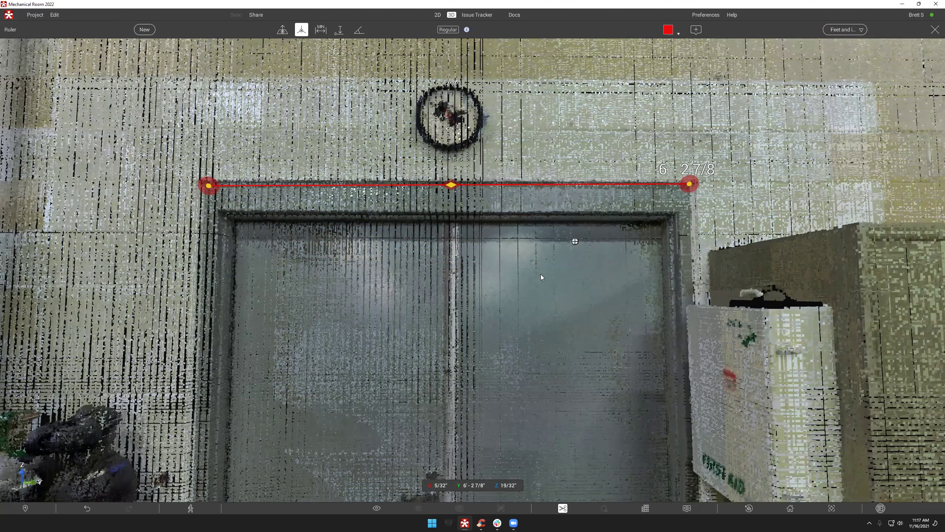
left_click_drag(545, 273, 720, 250)
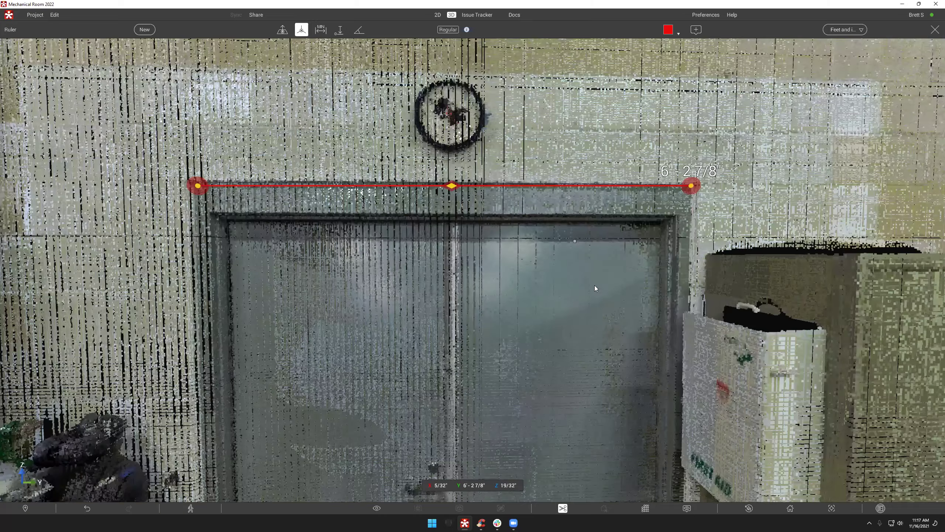
left_click_drag(577, 291, 632, 148)
scroll(483, 222, "down", 3)
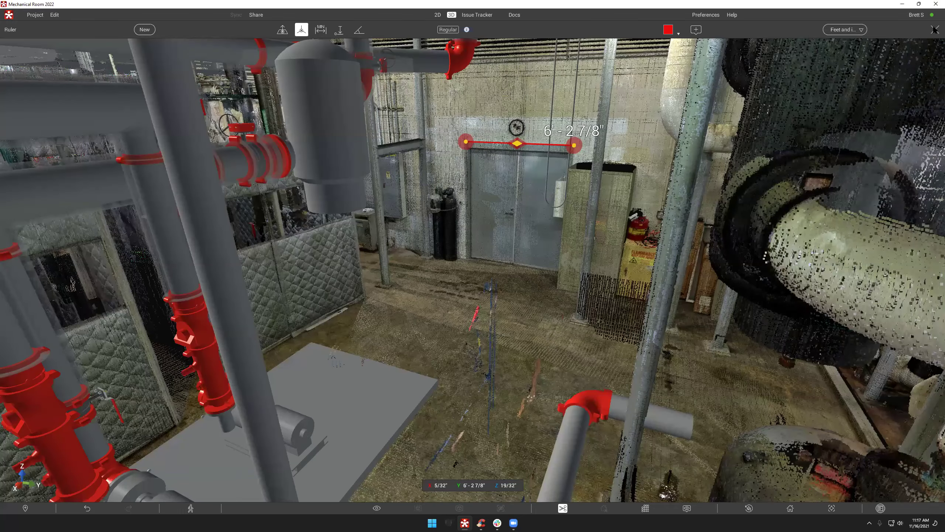
Step: Clear the door measurement and fly forward to the black tank and red-flanged pipe
left_click(934, 29)
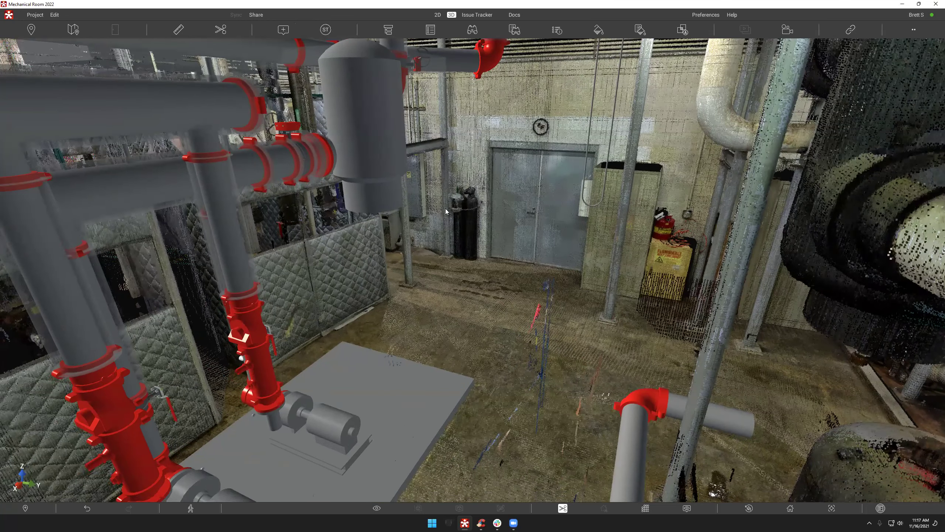
scroll(448, 205, "up", 2)
scroll(429, 246, "up", 2)
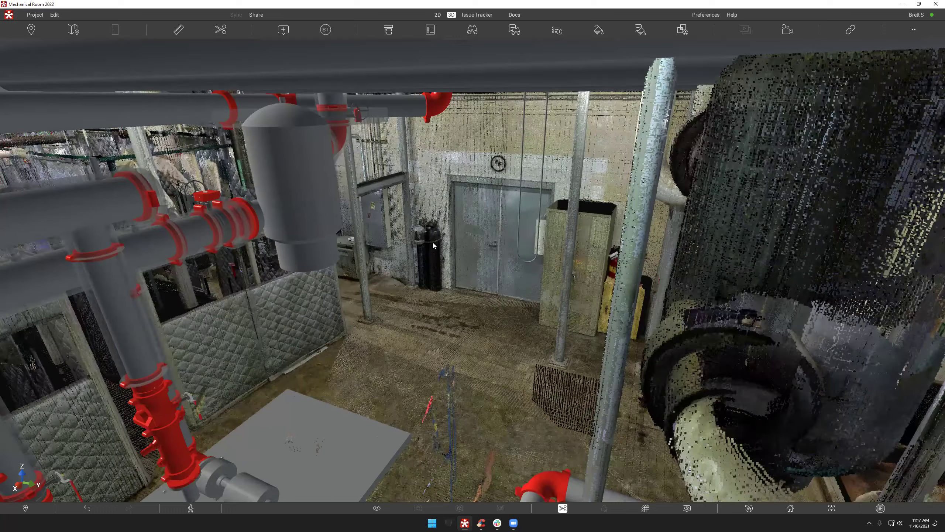
scroll(427, 244, "down", 5)
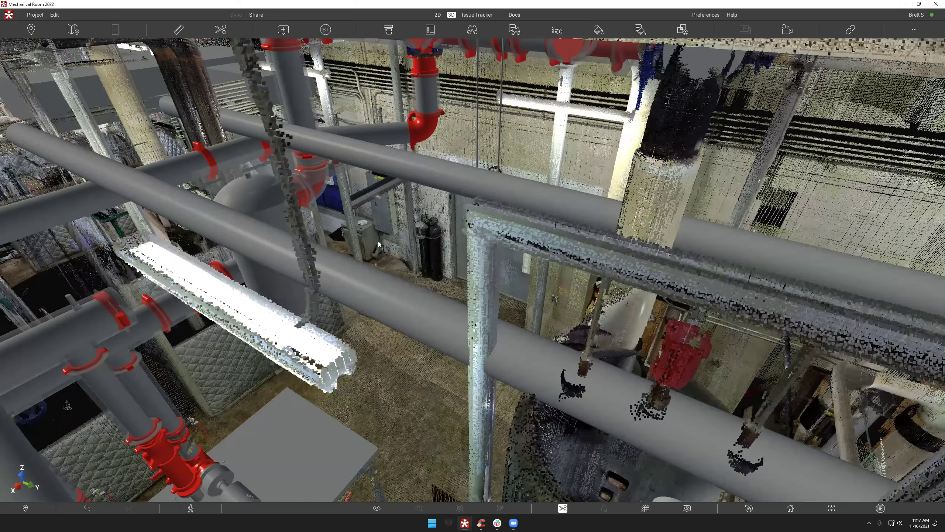
scroll(376, 240, "up", 5)
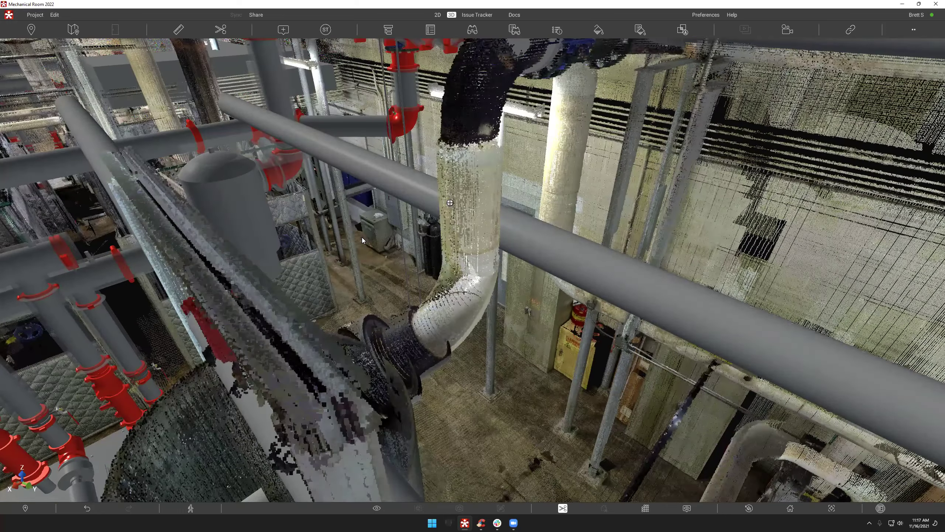
scroll(362, 239, "up", 1)
scroll(320, 232, "up", 2)
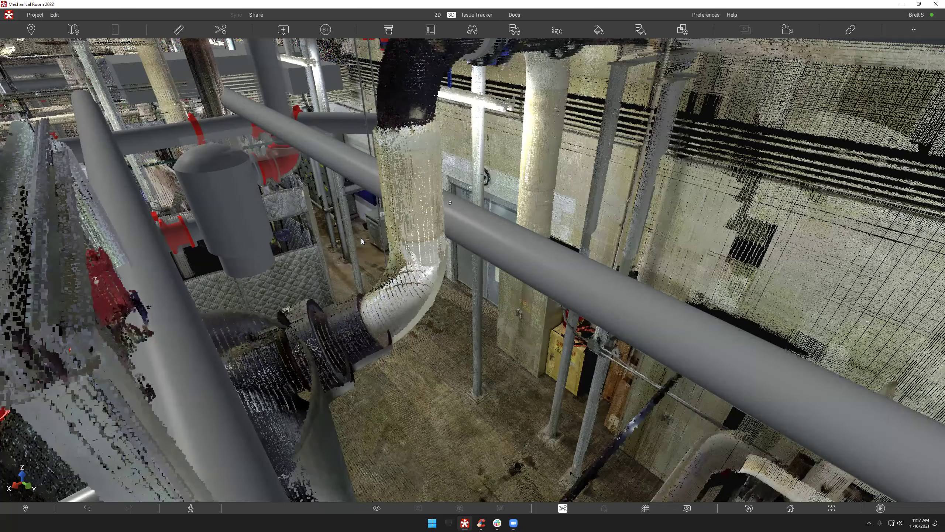
scroll(361, 238, "up", 4)
scroll(354, 286, "down", 3)
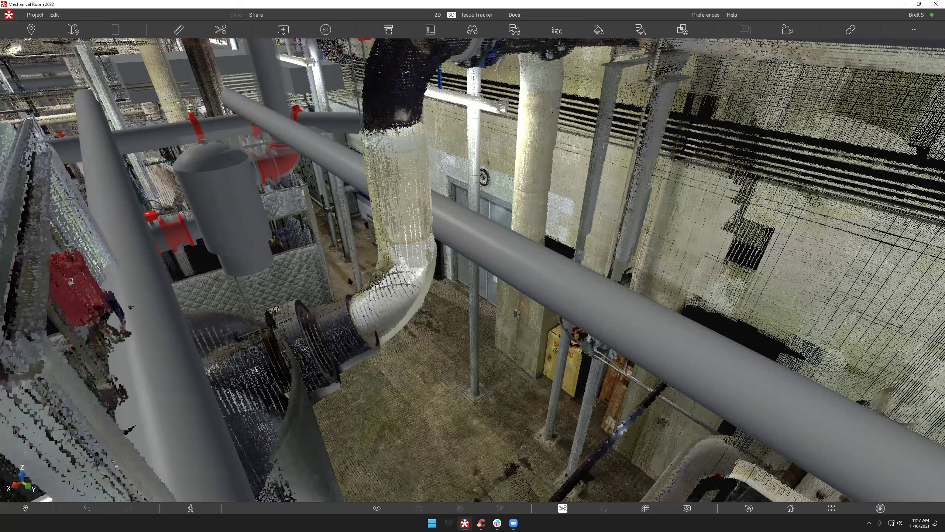
scroll(473, 269, "up", 2)
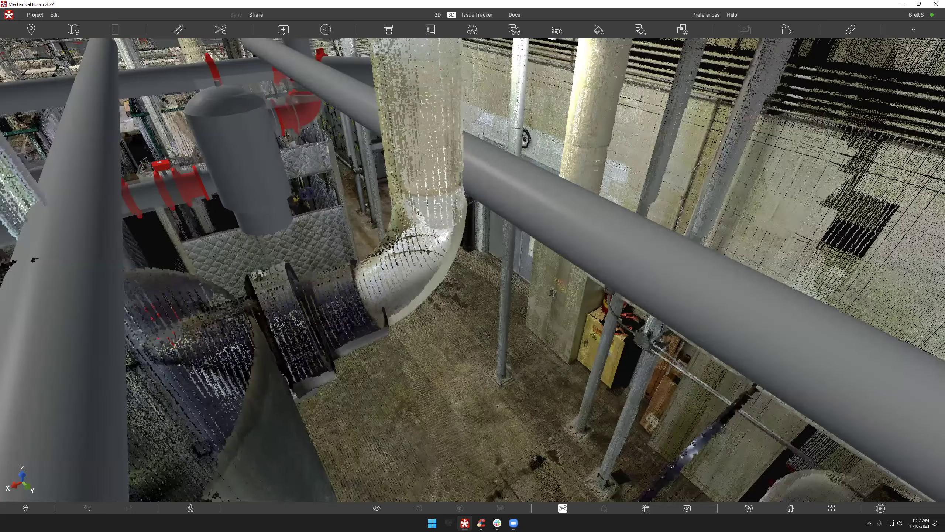
scroll(472, 270, "up", 3)
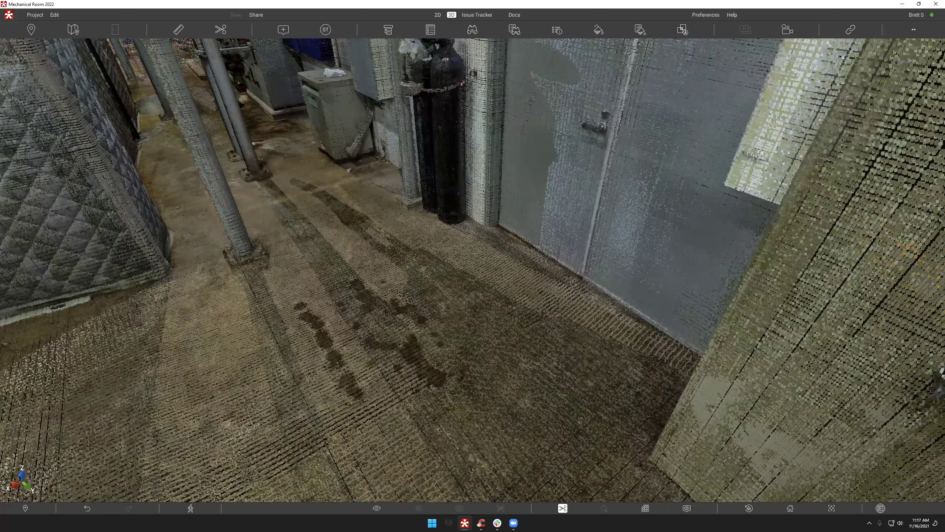
scroll(472, 269, "up", 3)
left_click_drag(472, 270, 367, 342)
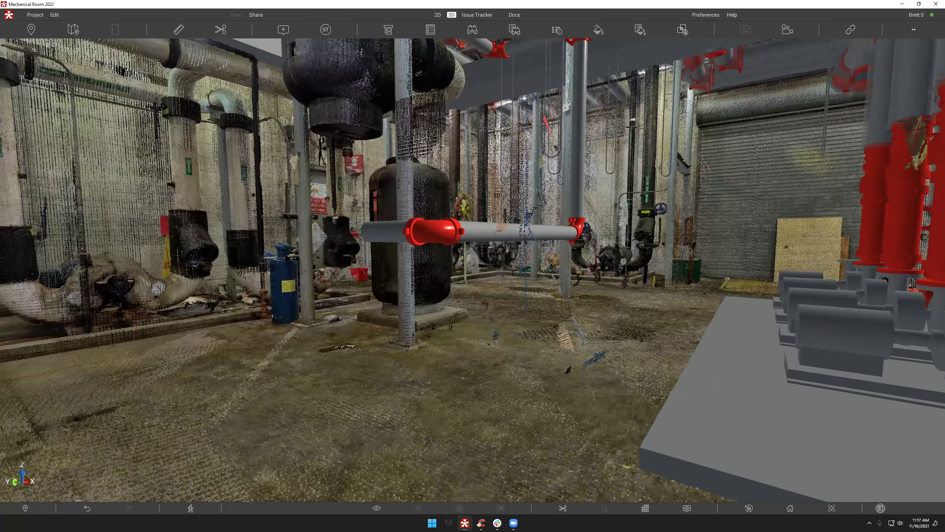
Step: Walk through the point-cloud scan toward the insulated pumps, turning to reveal the dark tank
key("Left")
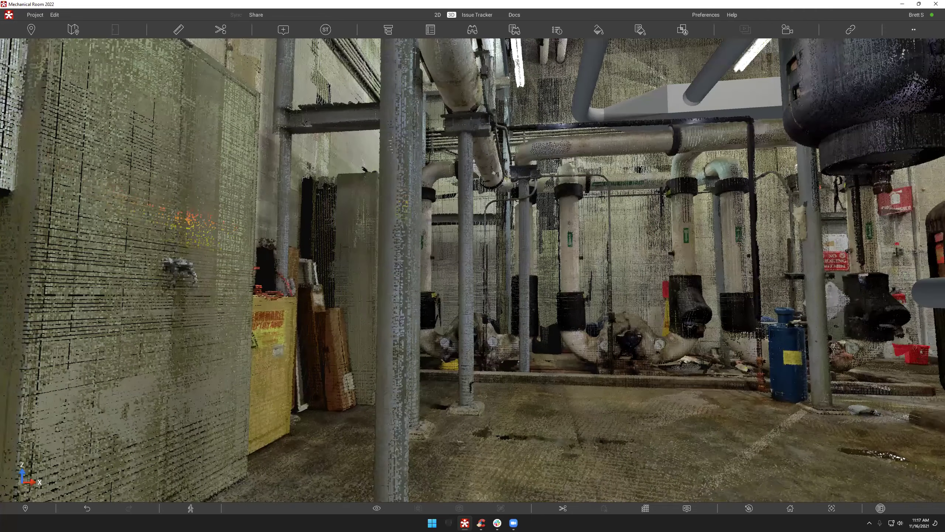
key("Right")
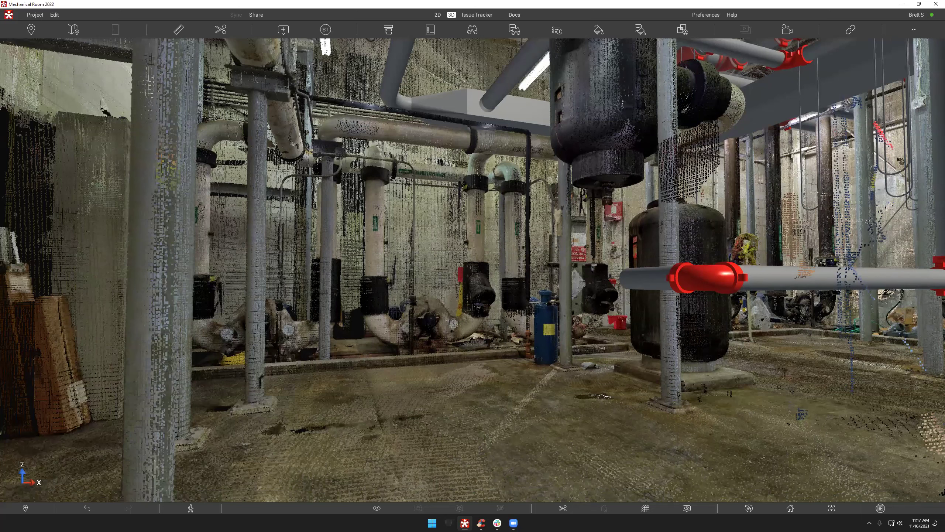
key("Up")
key("Up")
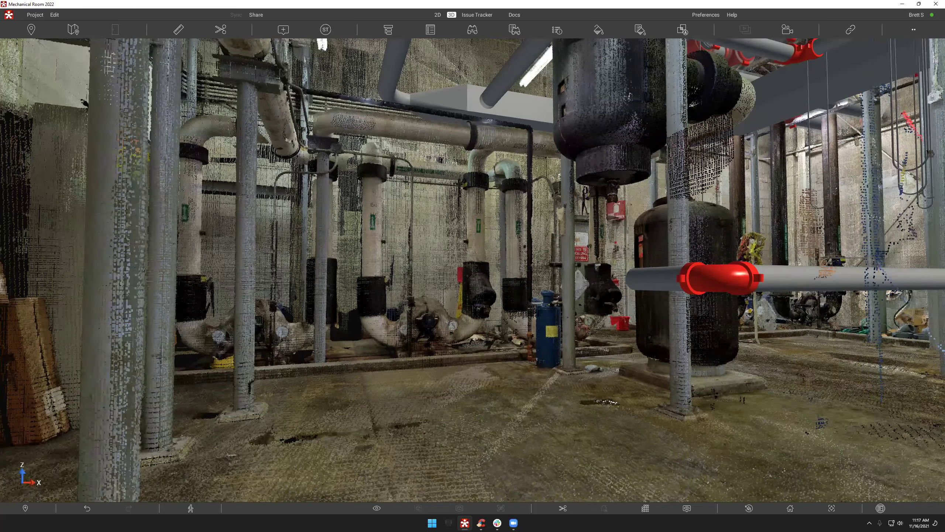
key("Down")
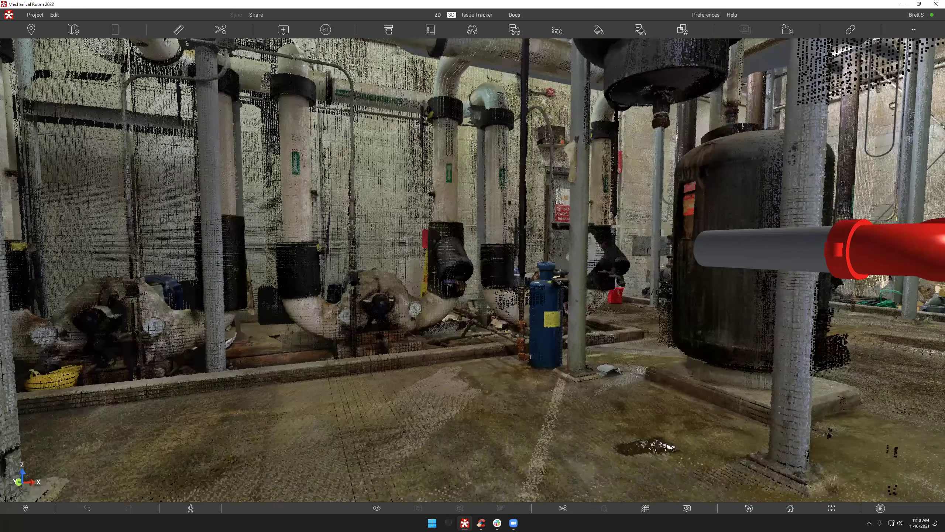
key("Left")
key("Up")
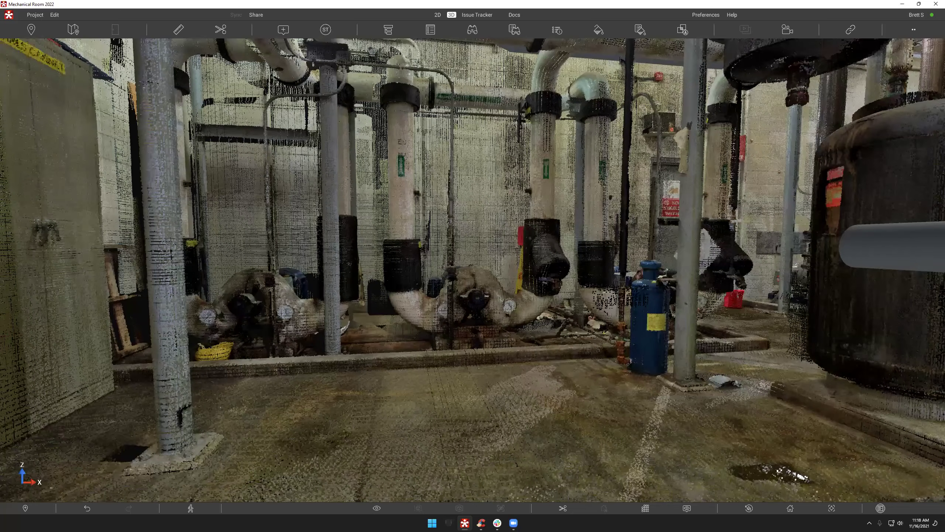
key("Down")
key("Right")
Step: Move up close to the pumps, glance at the ceiling pipes, then tilt back to the pumps and tank
key("Up")
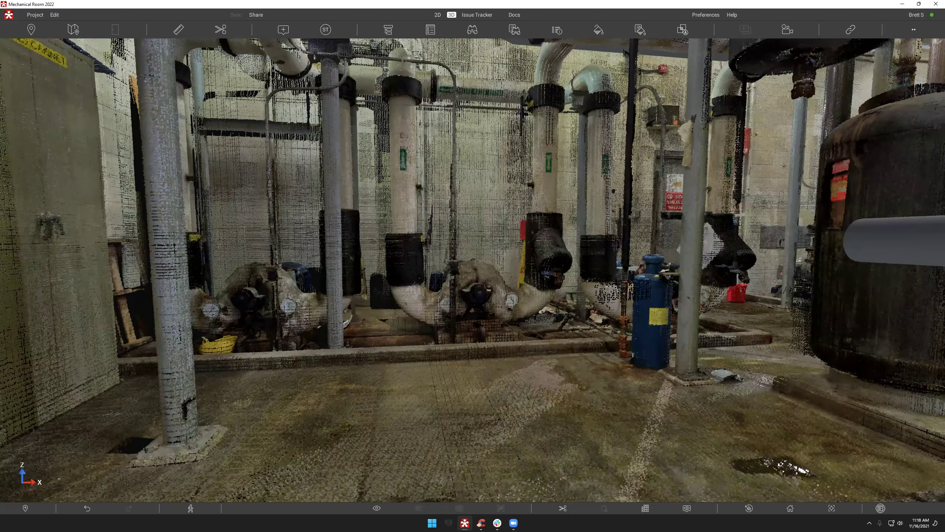
key("Up")
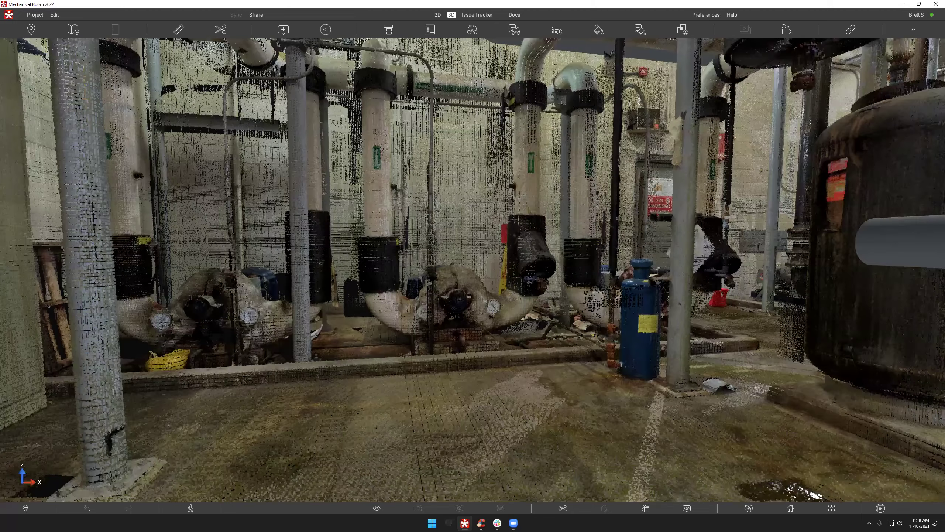
key("Up")
key("Down")
key("Page_Up")
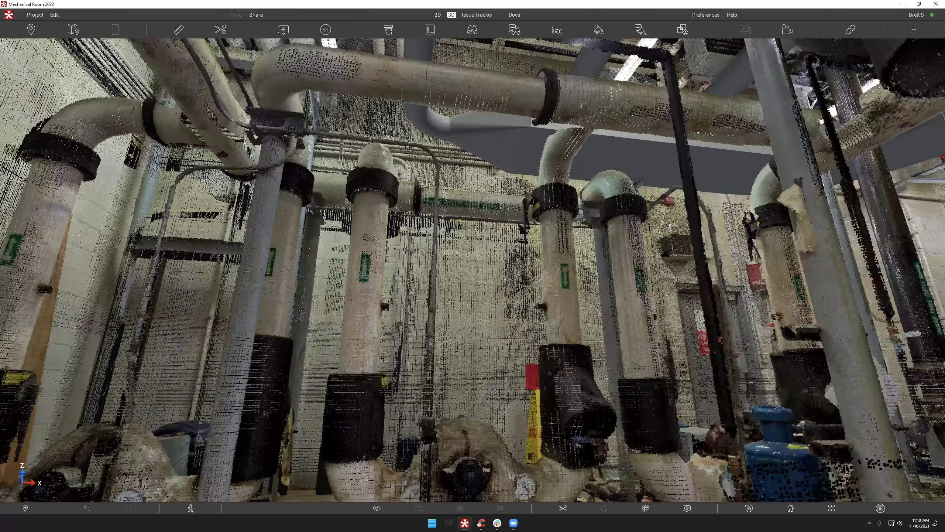
left_click_drag(390, 356, 505, 147)
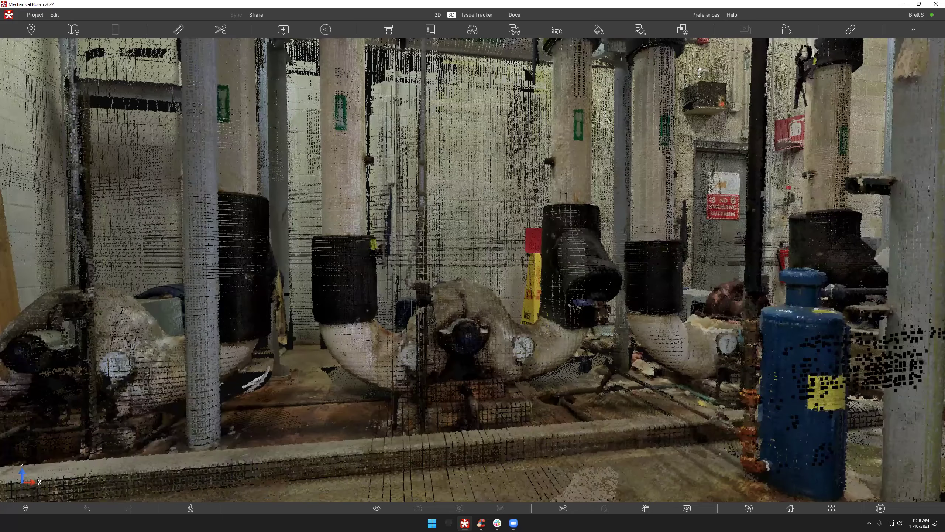
key("Up")
key("Up")
key("Up")
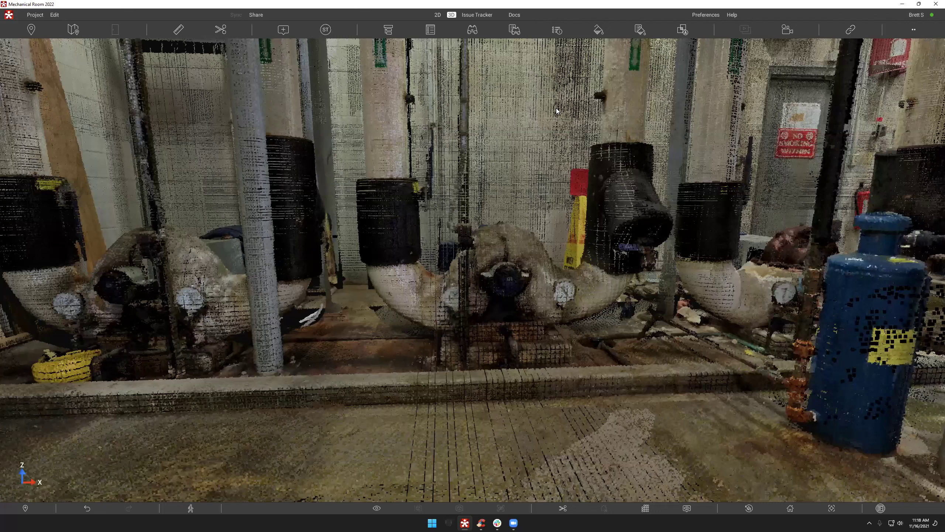
Step: Place a Hazzard Identified (HAZ) stamp on the pump row as an open, critical issue
left_click(326, 32)
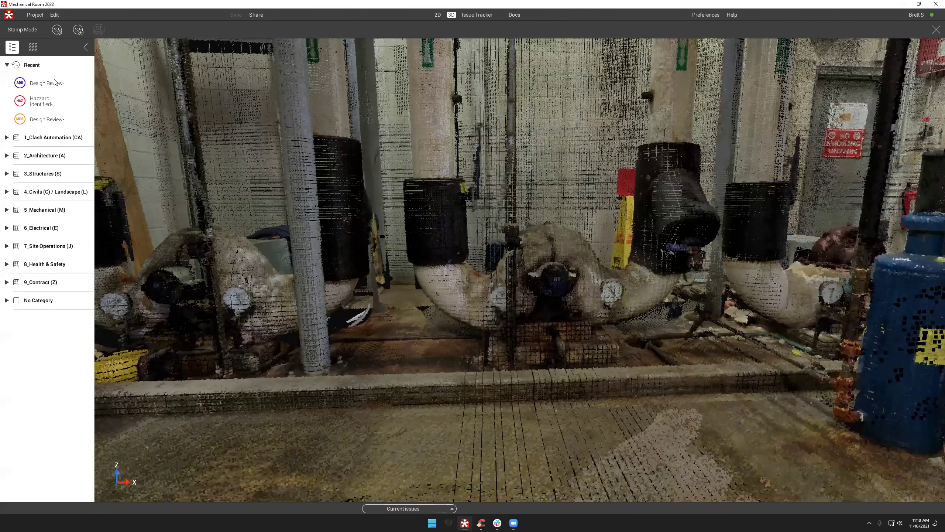
left_click(39, 101)
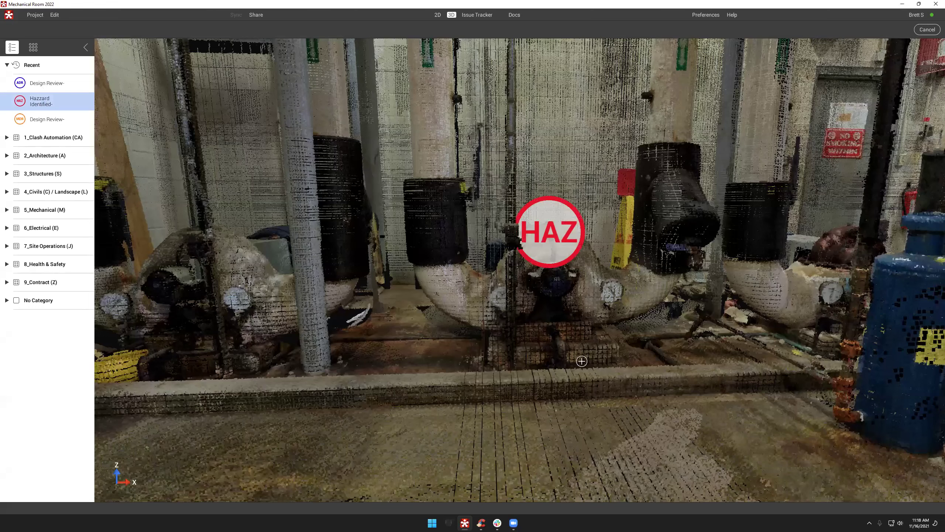
left_click(558, 274)
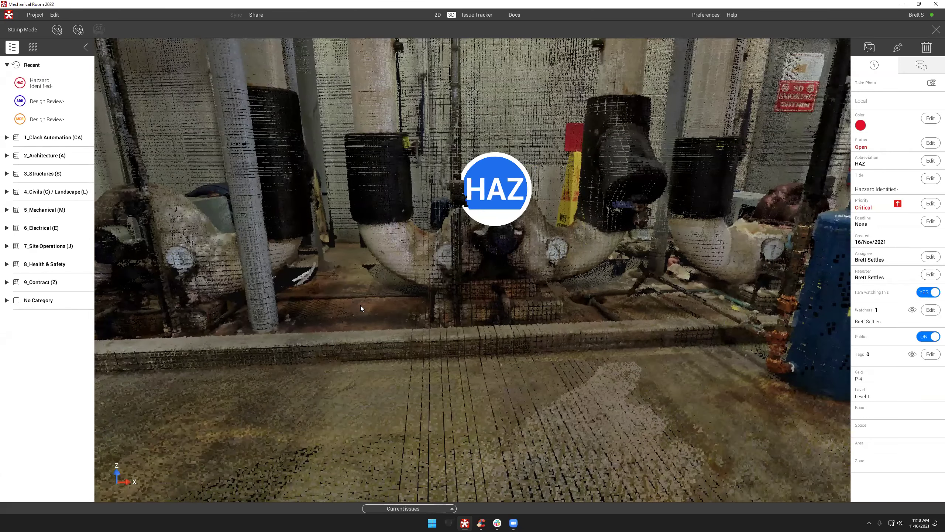
left_click_drag(284, 305, 619, 250)
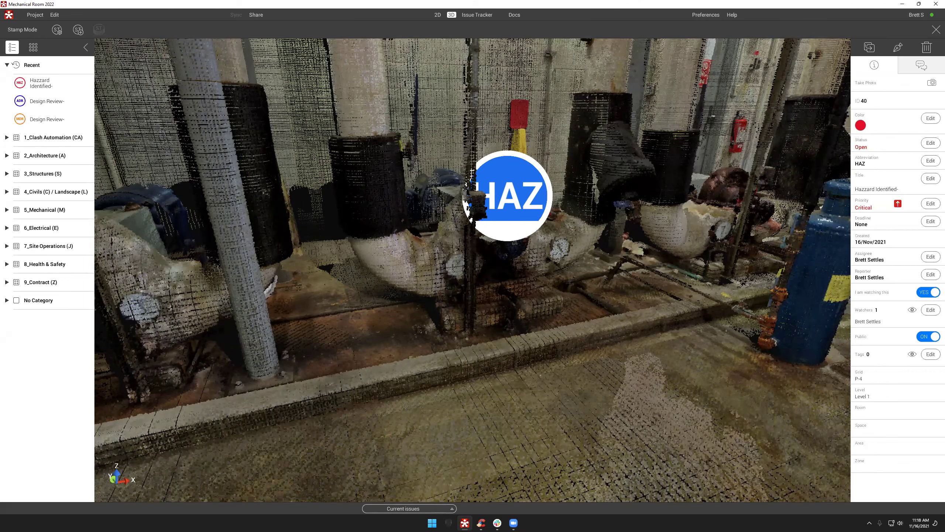
Step: Turn to the red-flanged pipes and drop a Design Review (ADR) stamp on them as issue 41
left_click_drag(472, 172, 495, 275)
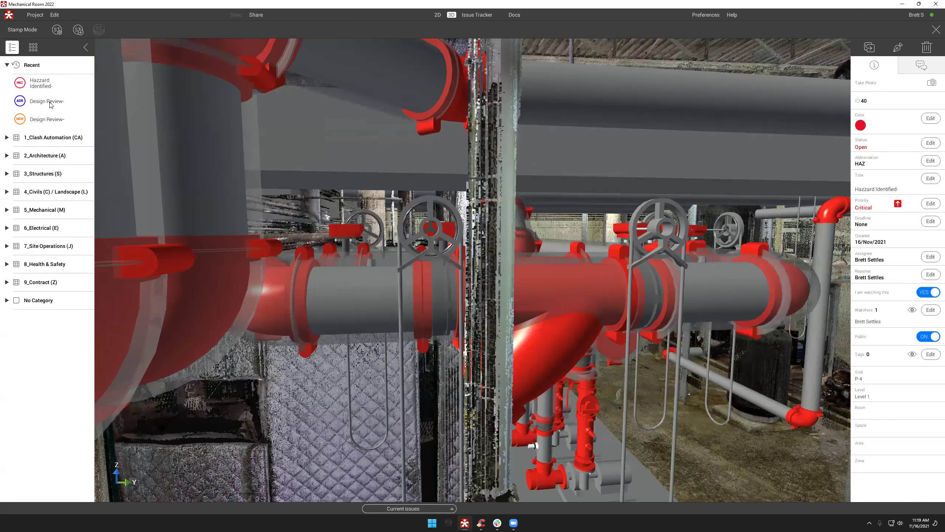
left_click_drag(51, 105, 491, 283)
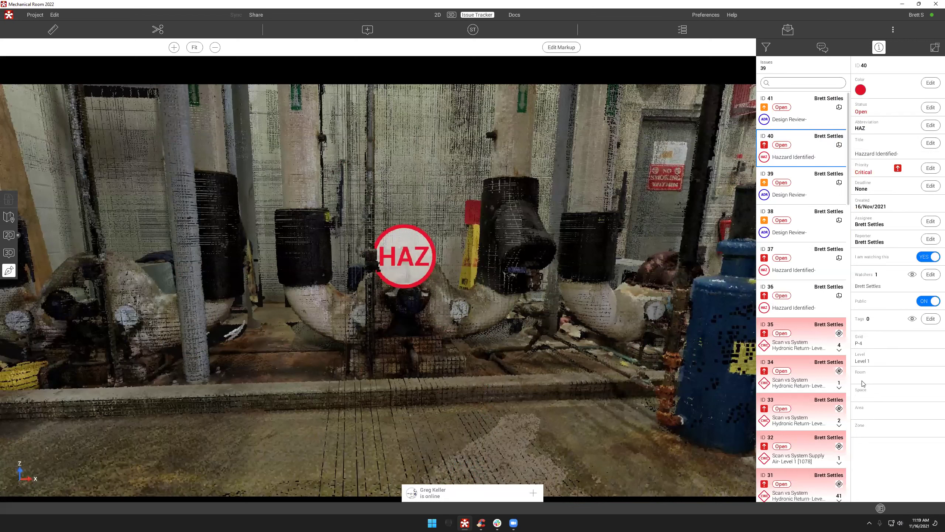
Step: Close the Issue Tracker listing issues 40 and 41 and return to the 3D view
left_click(451, 15)
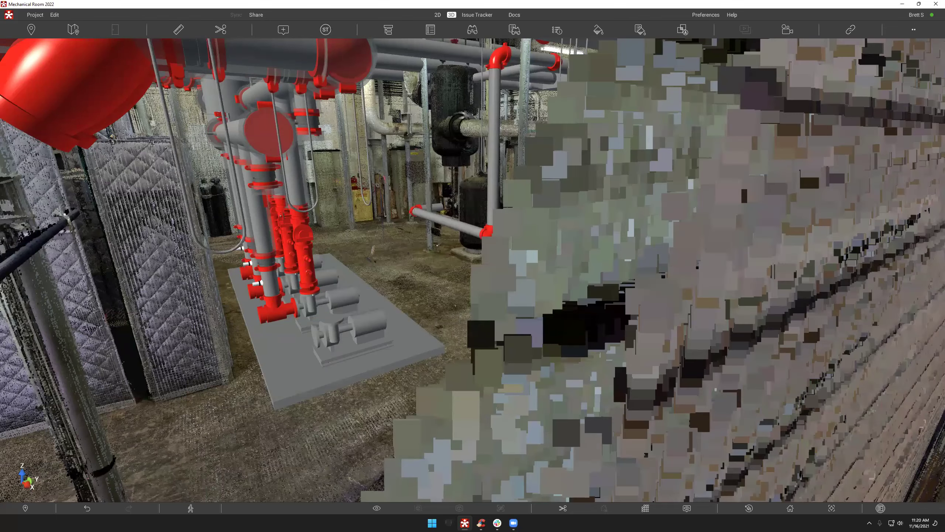
scroll(475, 283, "down", 2)
Step: Navigate past the door to the pump skid and jump the view to its red-flanged pipes
scroll(474, 283, "up", 3)
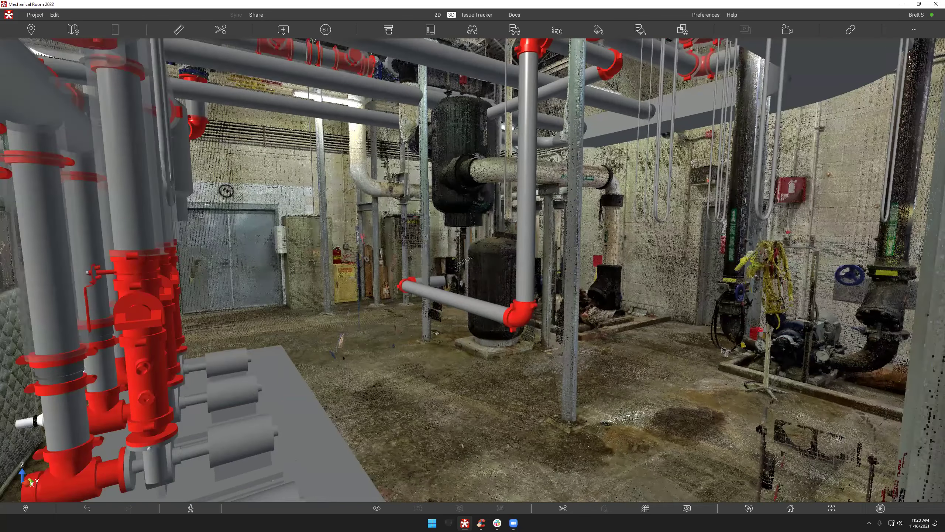
left_click_drag(475, 283, 588, 283)
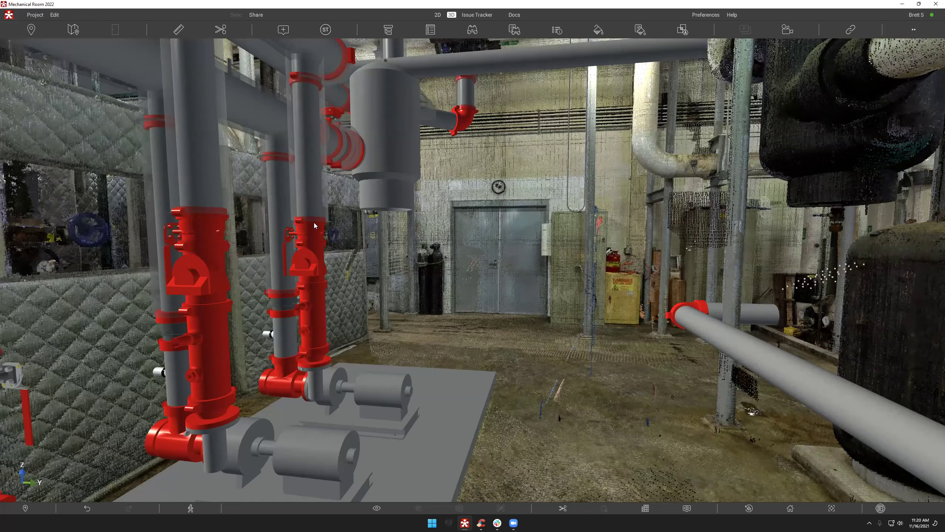
scroll(361, 198, "up", 2)
left_click_drag(267, 61, 276, 71)
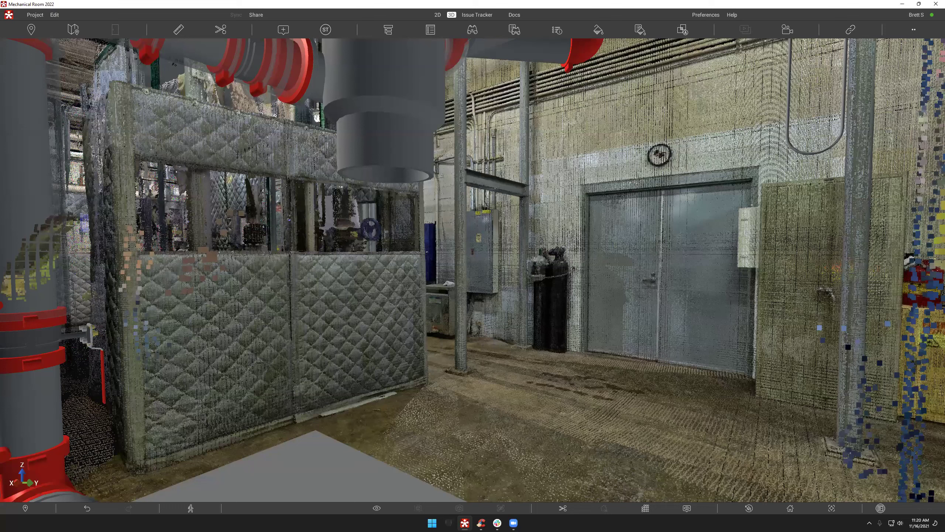
double_click(280, 296)
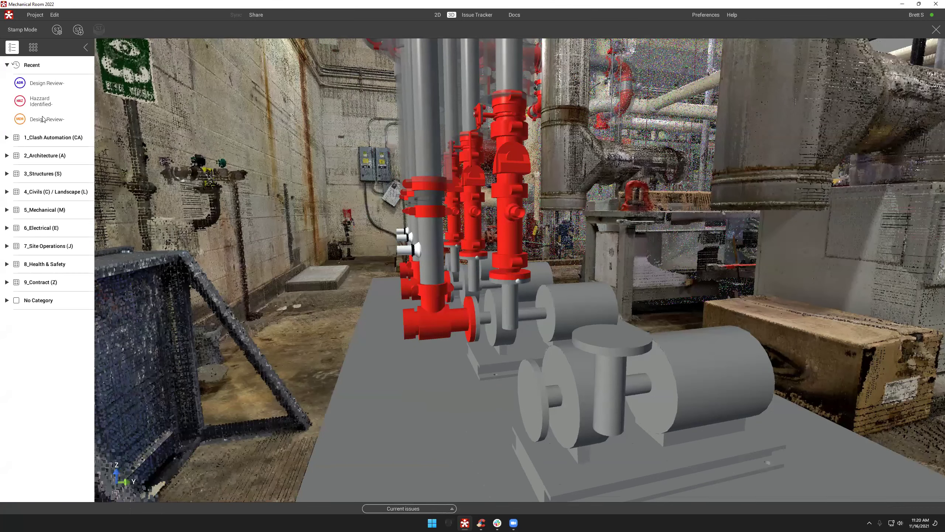
Step: Place an MDR Design Review stamp on the pump skid and reassign issue 42 to another team member
left_click(43, 119)
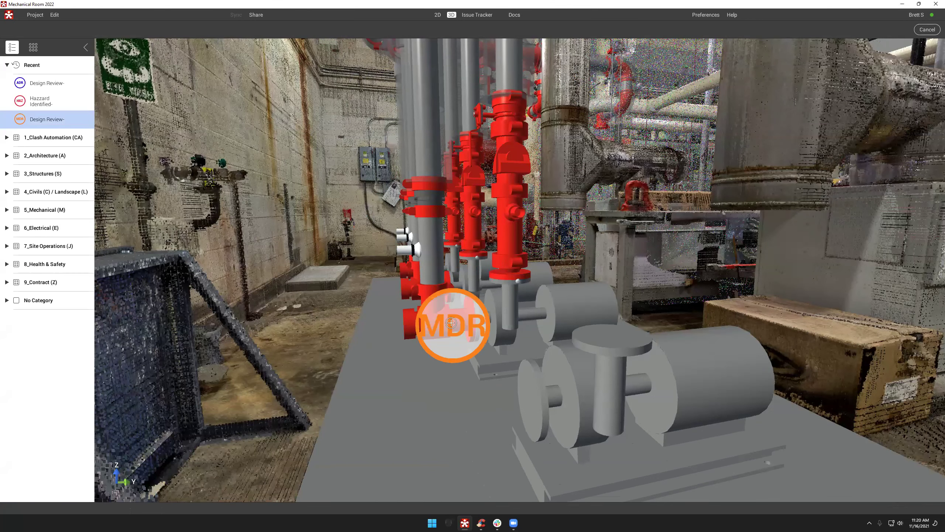
left_click(451, 322)
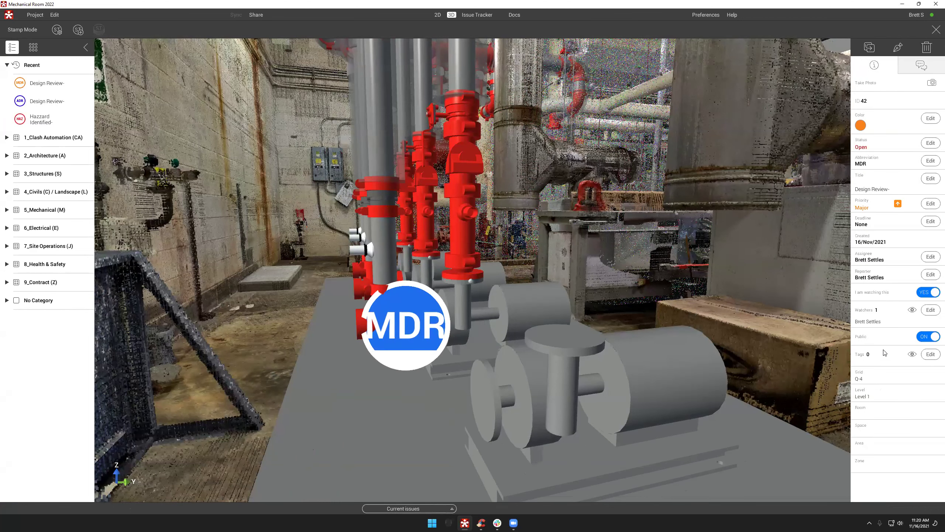
left_click(909, 63)
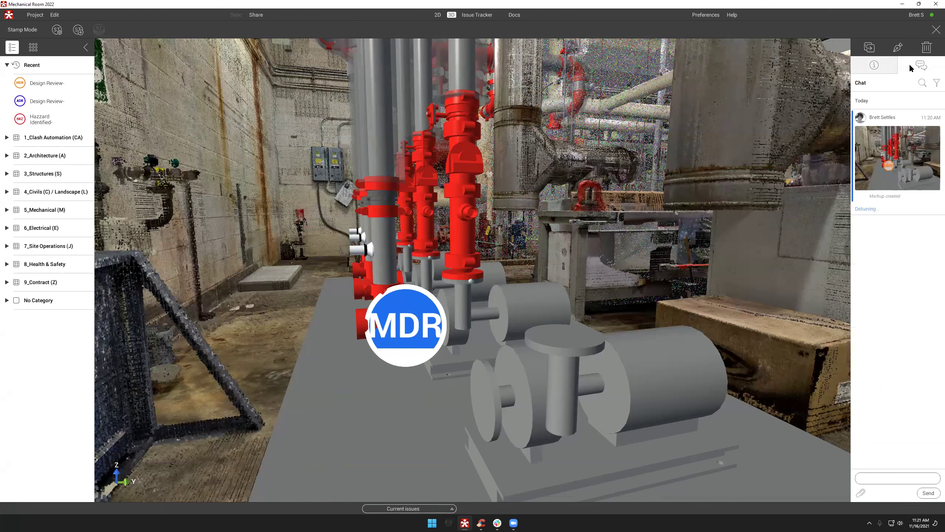
left_click(873, 74)
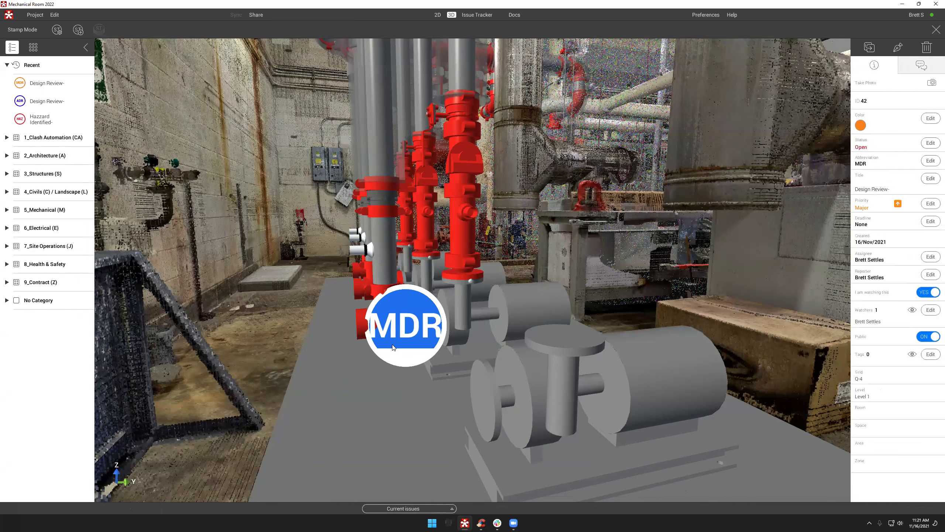
left_click(930, 258)
left_click(873, 140)
Step: Show the Issue Tracker with Presets and Chat columns for issue 42 beside the 3D view
left_click(474, 17)
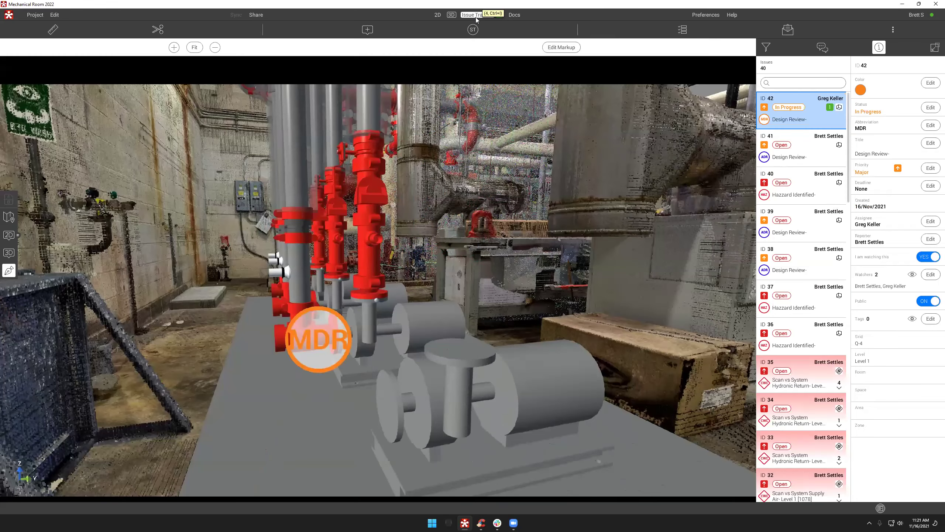
left_click(935, 48)
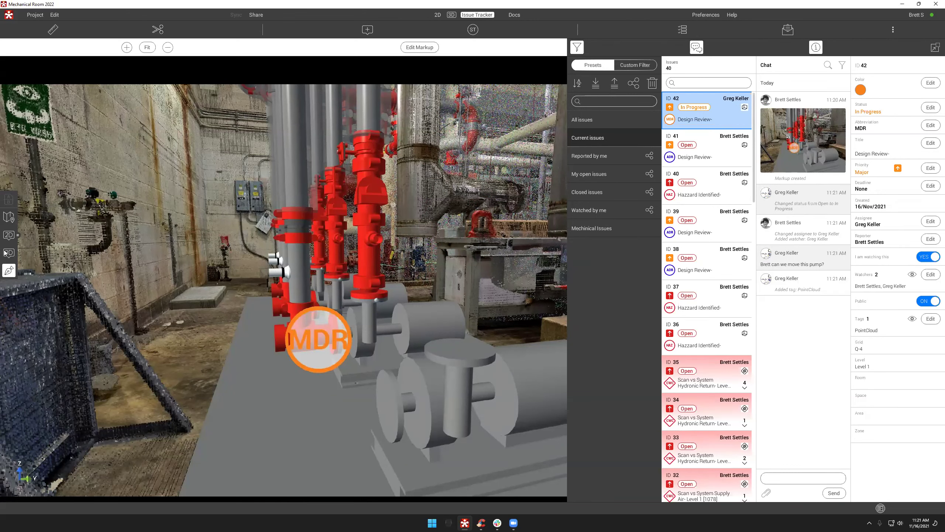
left_click_drag(350, 303, 364, 274)
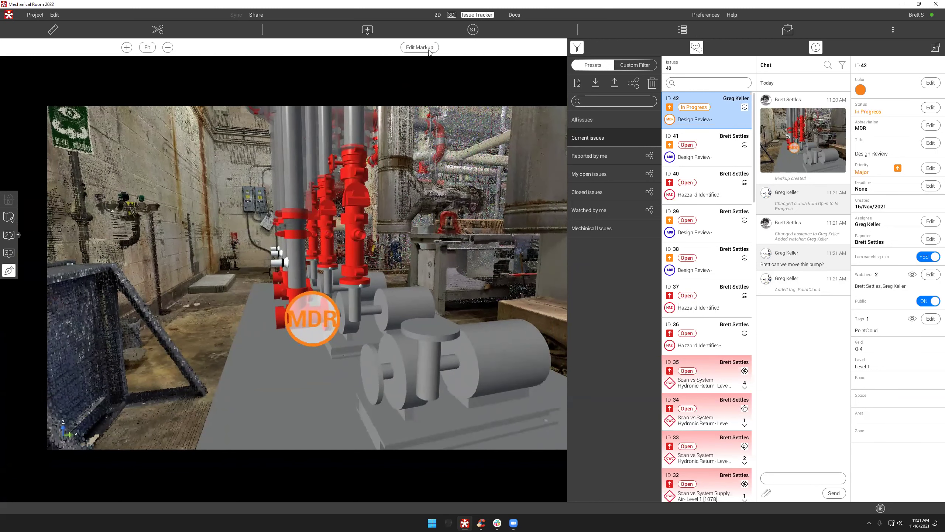
Step: Draw a red cloud rectangle around the pumps and pipes on issue 42's snapshot and save the markup
left_click(420, 47)
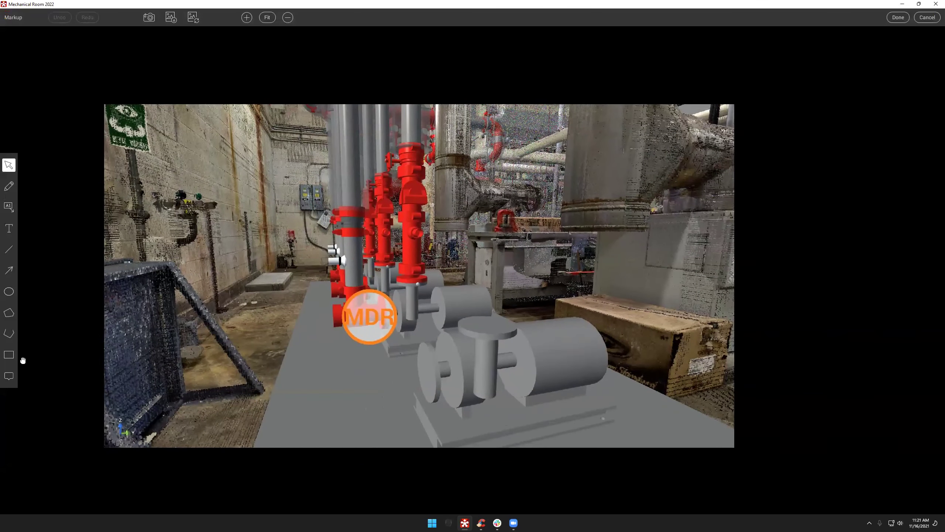
left_click(9, 355)
left_click_drag(293, 174, 417, 212)
left_click_drag(541, 364, 541, 378)
left_click(898, 17)
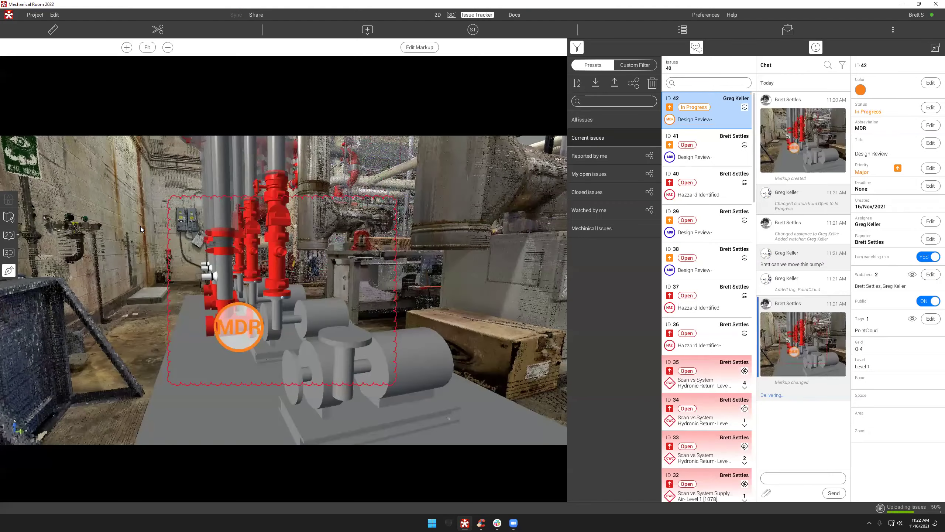
mouse_move(141, 226)
left_mouse_down()
mouse_move(185, 230)
mouse_move(146, 235)
mouse_move(167, 218)
left_mouse_up()
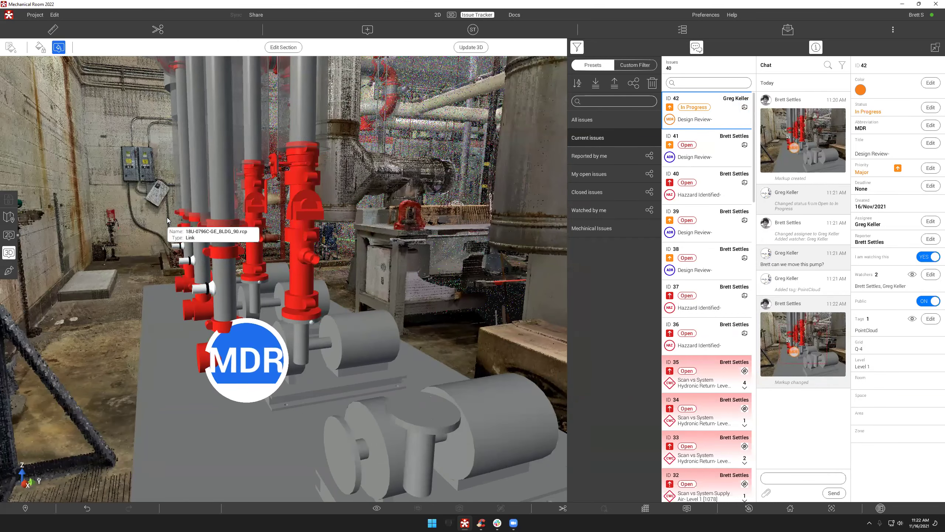
Step: On the 2D piping sheet, bring section 6 into view and open the HWR tie-in section detached in 3D
left_click(9, 234)
scroll(197, 278, "down", 3)
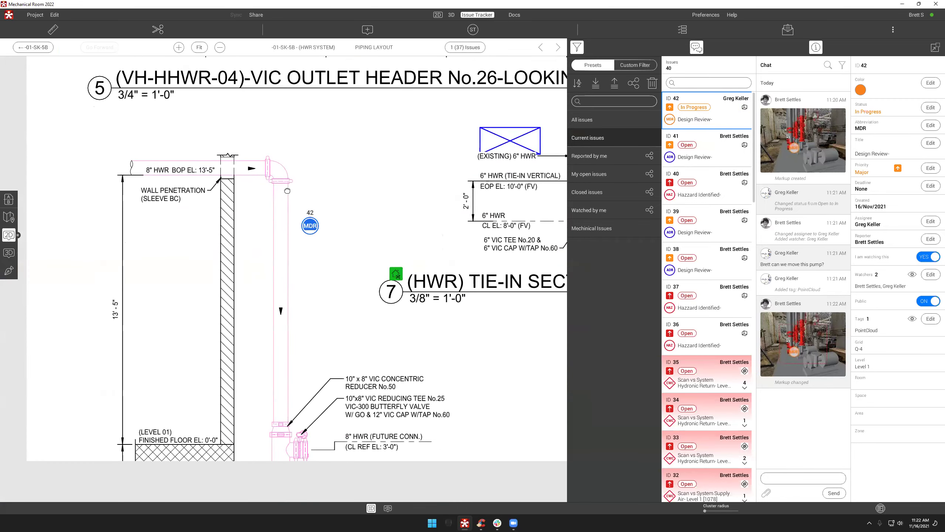
mouse_move(197, 279)
left_mouse_down()
mouse_move(283, 204)
mouse_move(266, 204)
left_mouse_up()
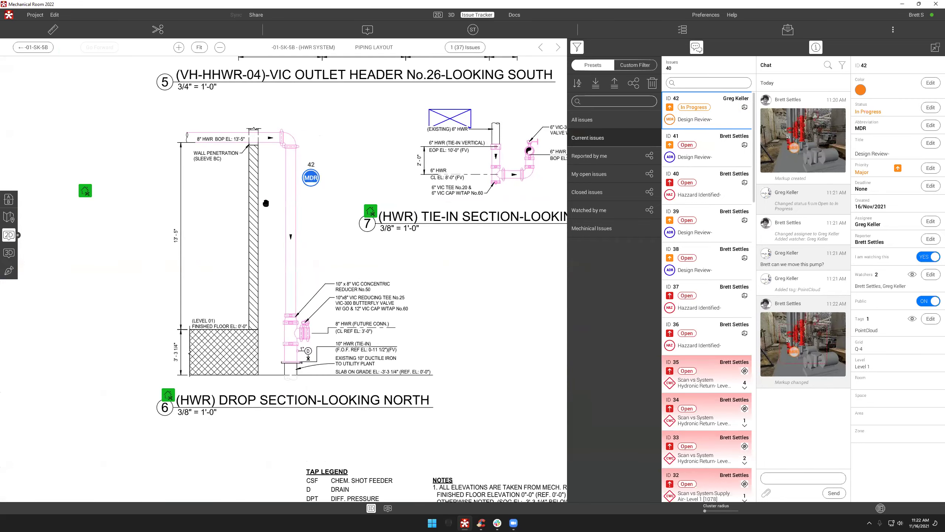
left_click(169, 394)
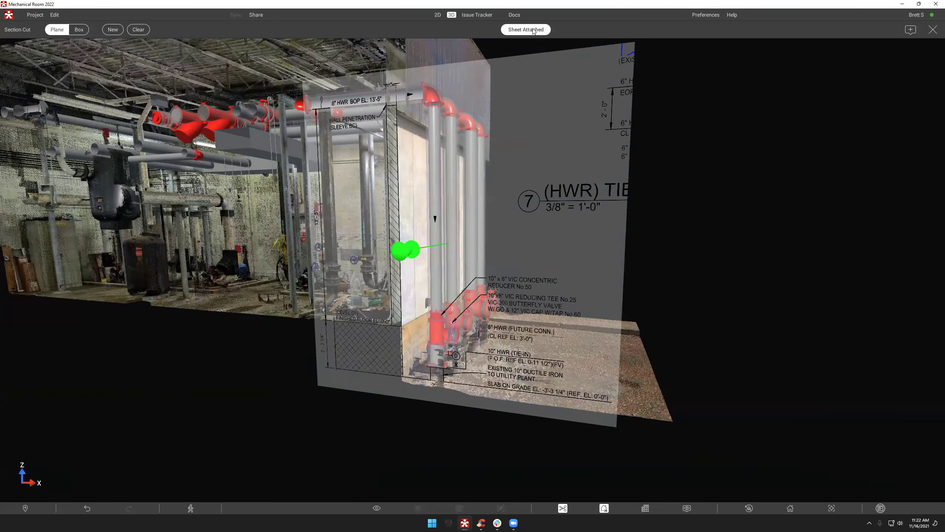
left_click(534, 30)
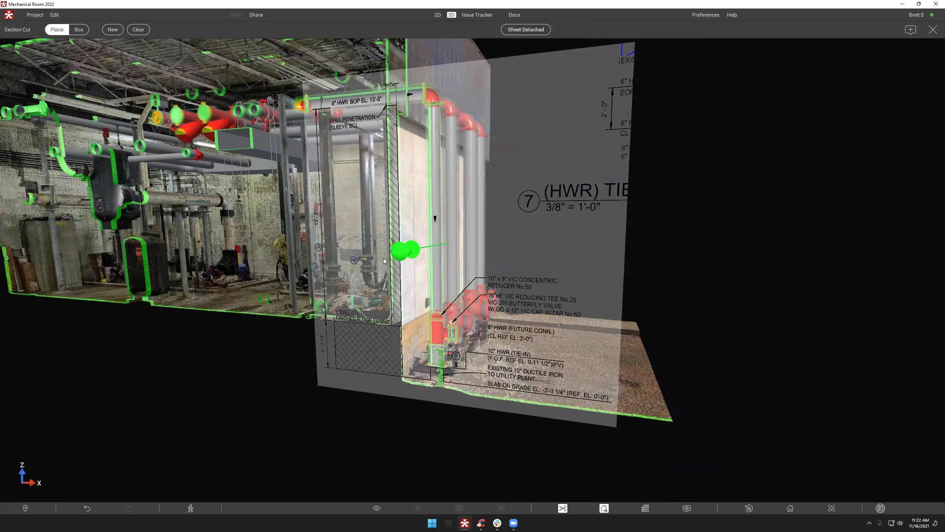
Step: Review issue 42's stamp details in the Issue Tracker, then close the panels back to 3D
left_click(910, 30)
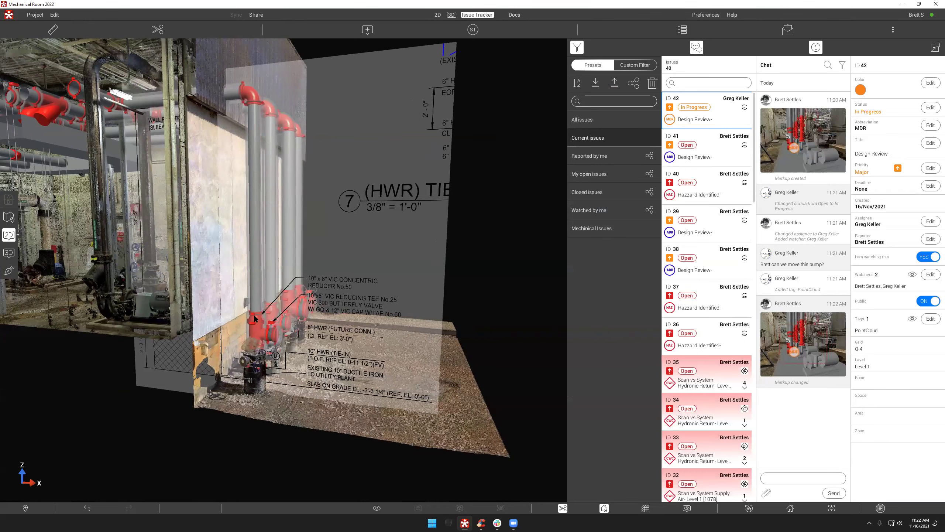
scroll(265, 323, "up", 4)
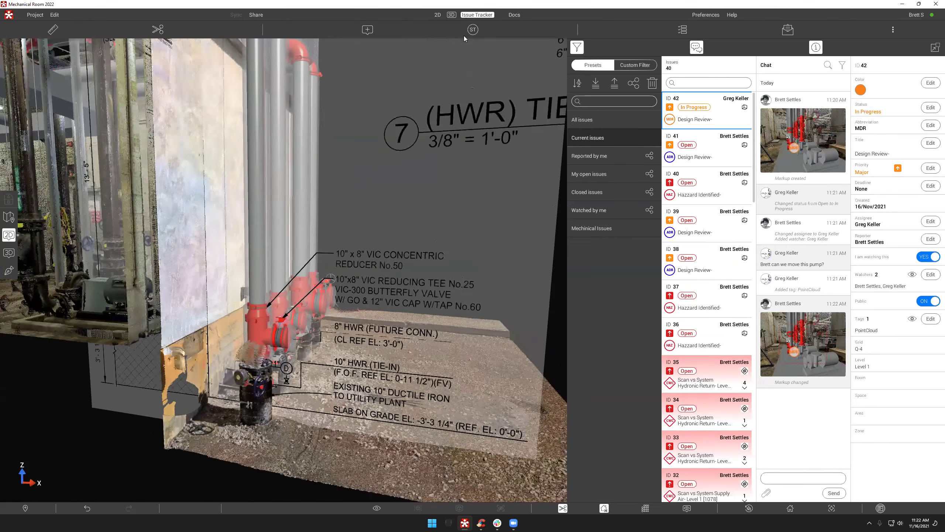
left_click(472, 30)
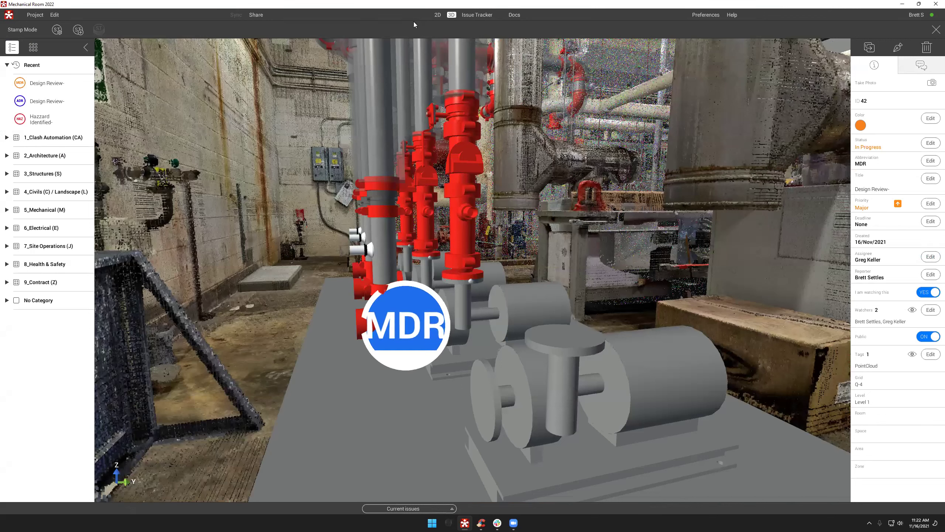
left_click(936, 30)
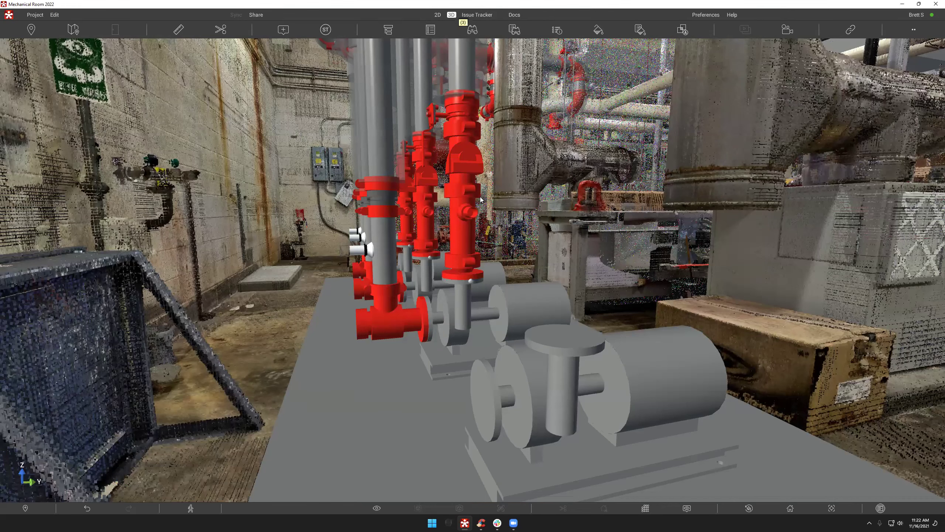
scroll(480, 200, "down", 3)
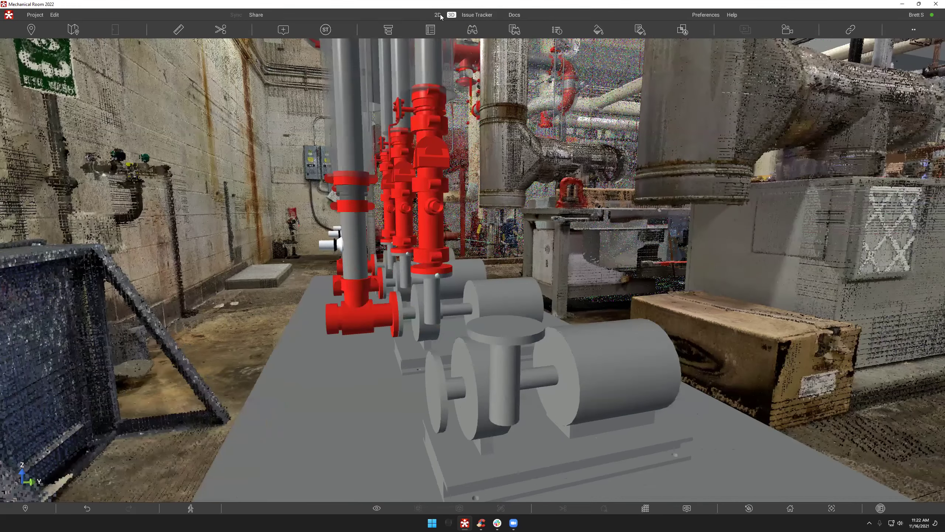
Step: Open the HWR tie-in section from the 2D sheet, detach the sheet in 3D, and exit Section Cut
left_click(439, 15)
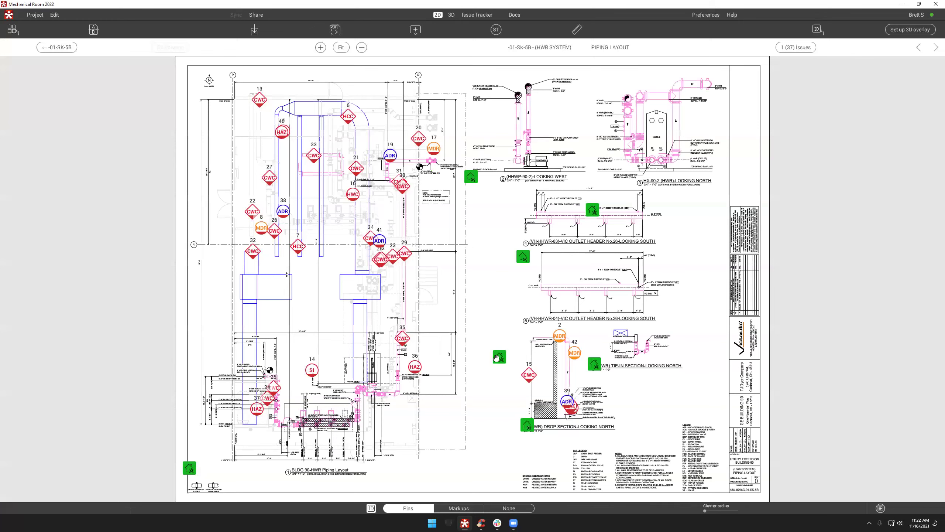
left_click(530, 429)
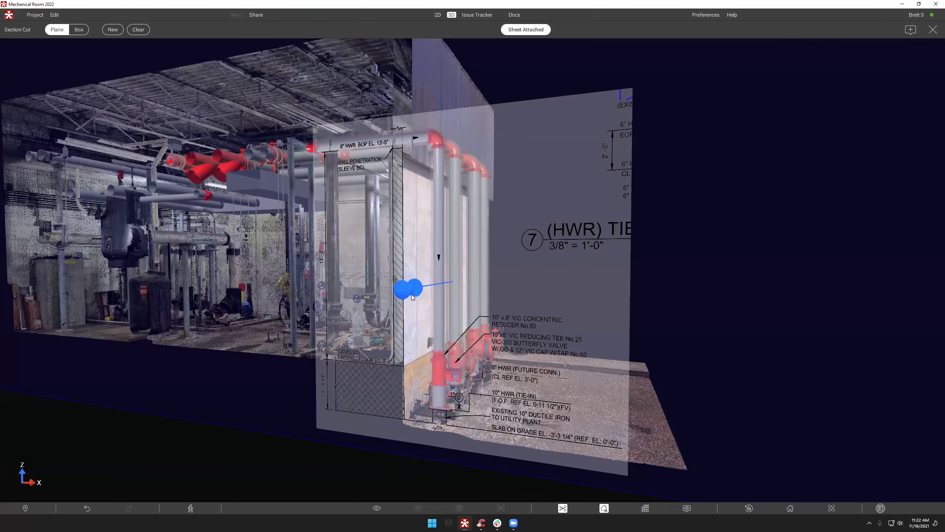
left_click(413, 297)
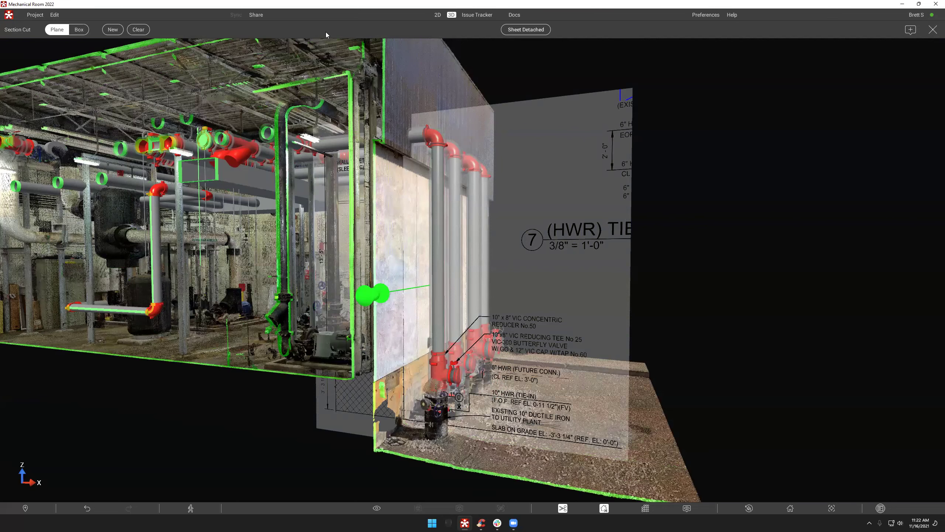
key("Escape")
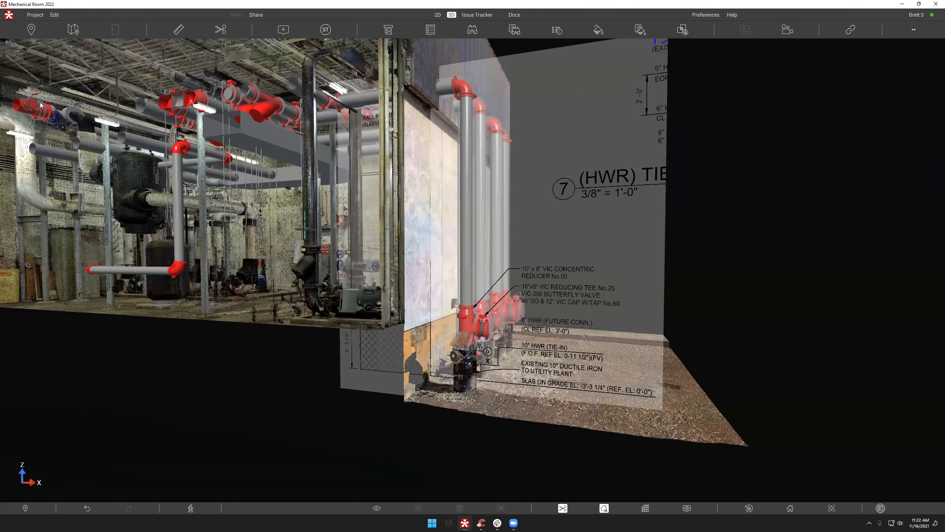
Step: Place a new ADR issue stamp on the red valve and bring up the issue list
left_click_drag(74, 120, 40, 105)
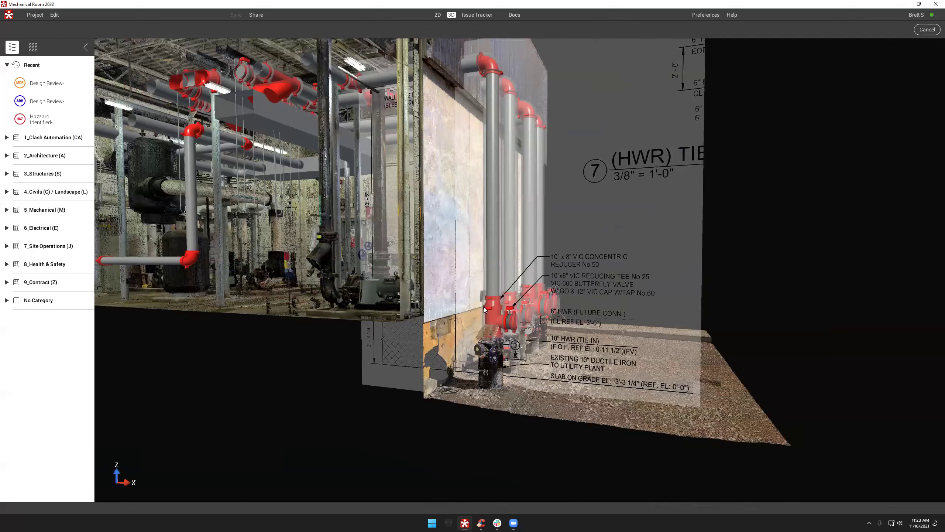
left_click(483, 306)
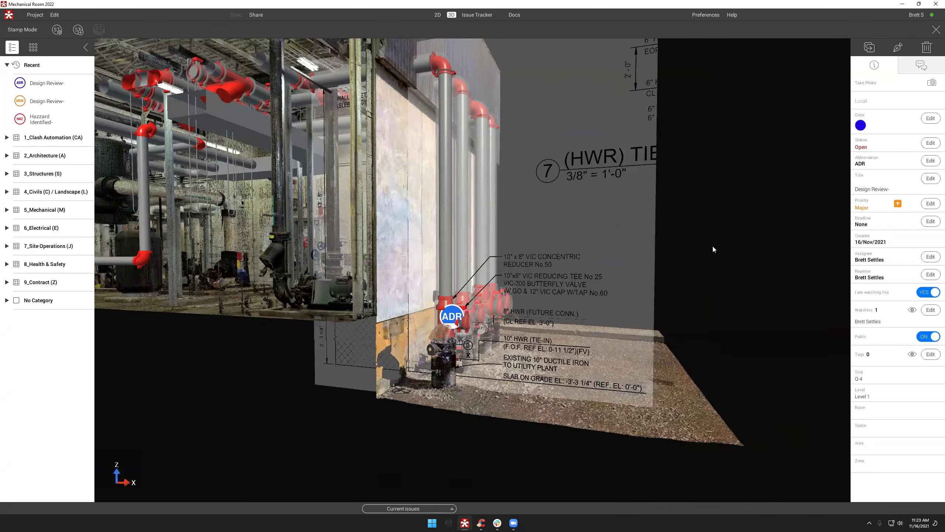
left_click(473, 14)
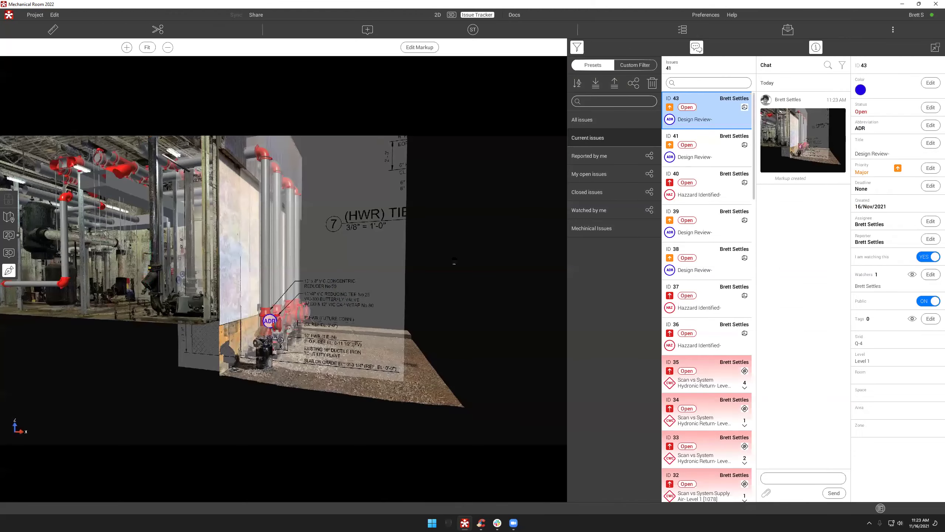
Step: Pan and zoom in toward the ADR marker on the HWR tie-in labels
left_click_drag(375, 268, 404, 254)
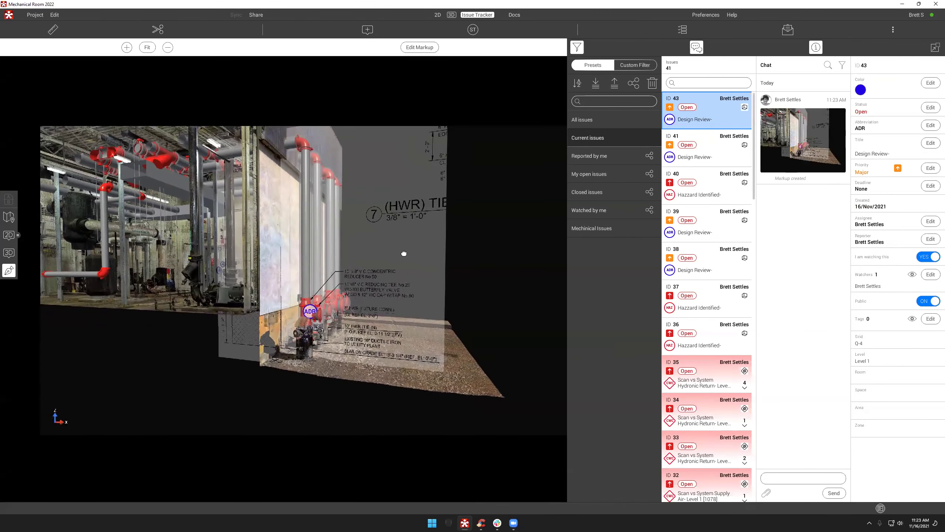
scroll(337, 296, "up", 3)
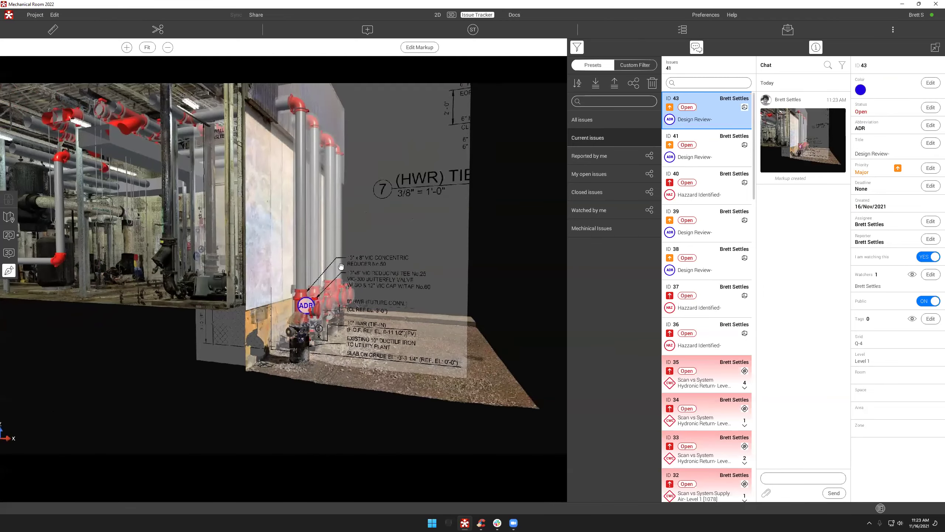
left_click_drag(341, 266, 346, 272)
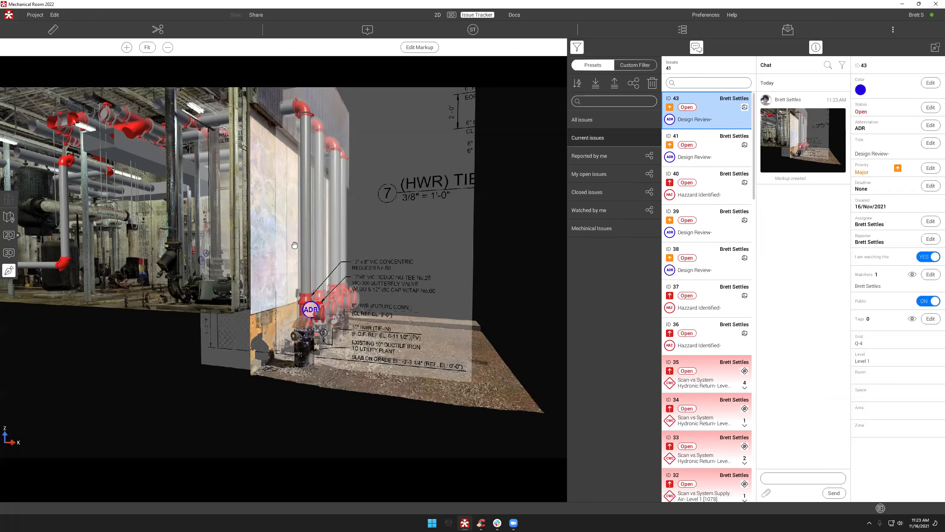
left_click_drag(294, 245, 295, 246)
Step: Reposition the scan view around the ADR marker, then switch to the 2D piping layout sheet
scroll(321, 277, "up", 3)
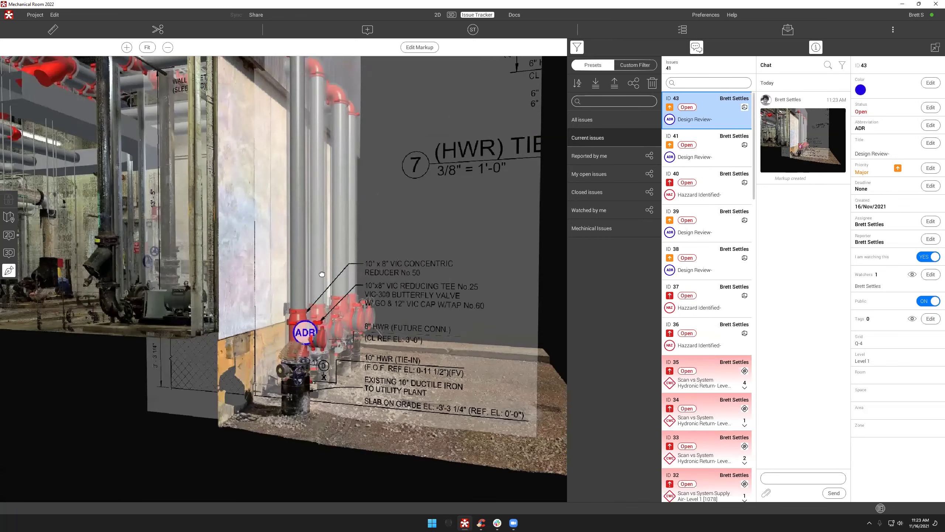
left_click_drag(320, 274, 312, 292)
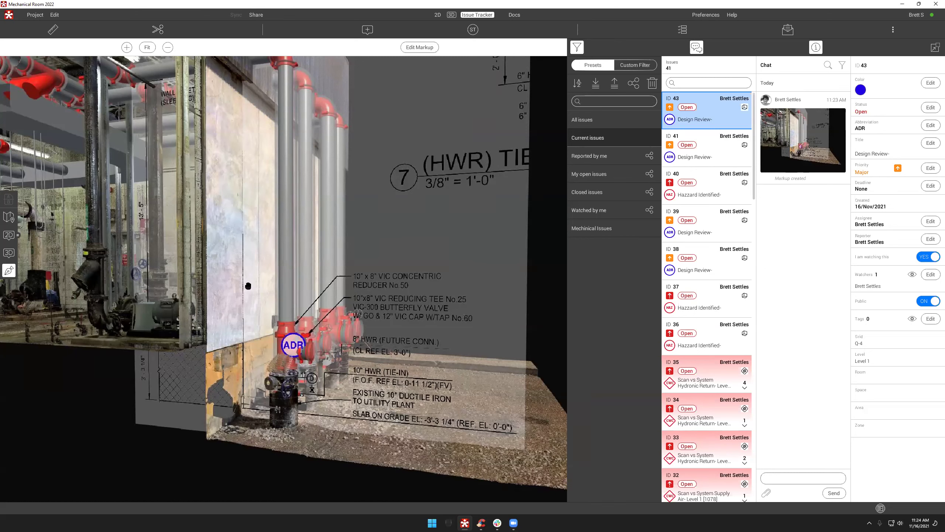
left_click_drag(263, 275, 256, 279)
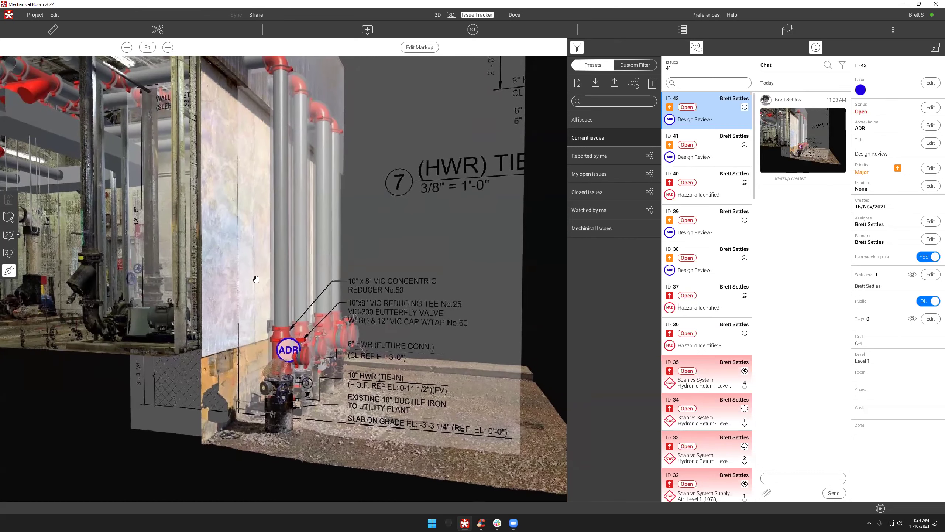
left_click(8, 236)
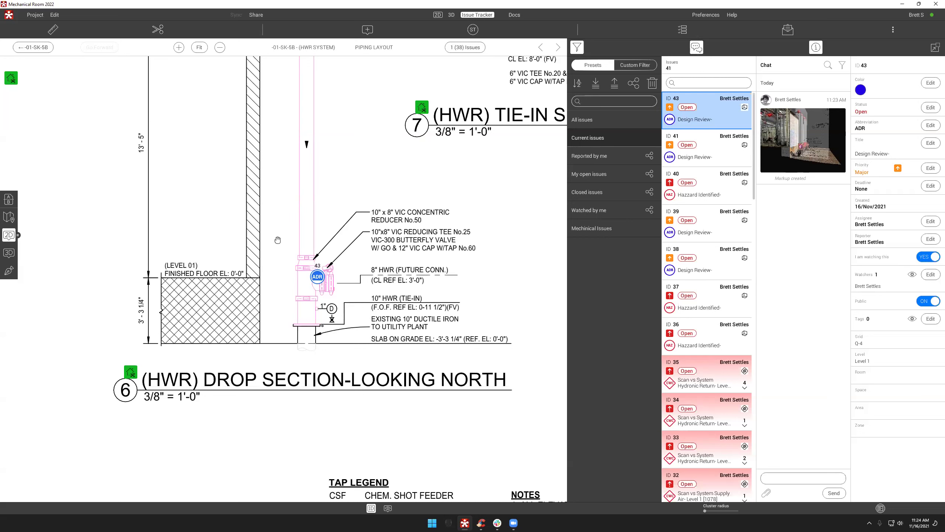
Step: Bring the upper part of the 2D sheet into view, then close the issue list to return to 3D
left_click_drag(283, 233, 277, 267)
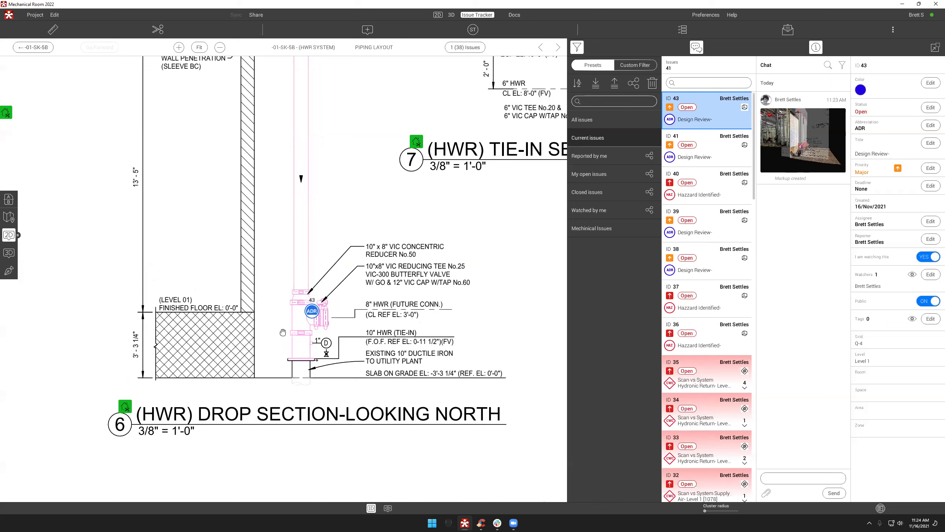
scroll(277, 294, "down", 2)
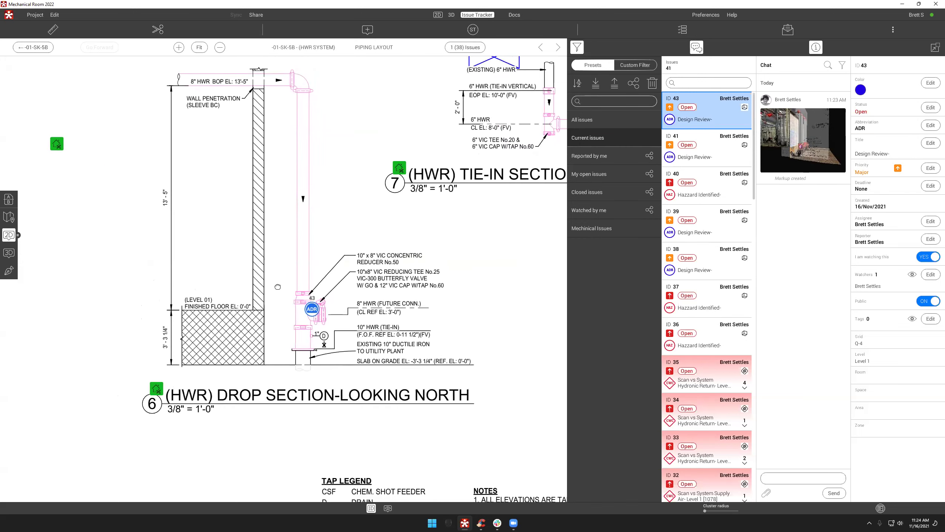
left_click_drag(277, 287, 278, 282)
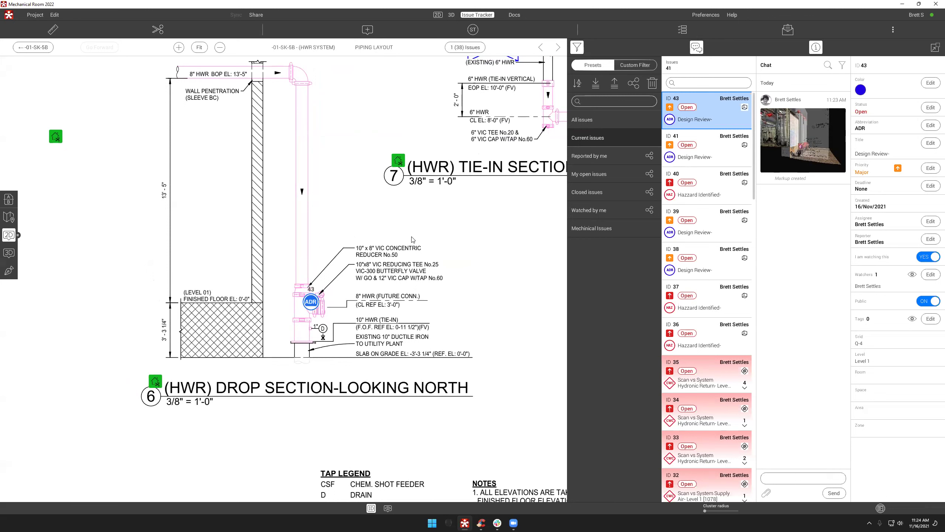
left_click(480, 16)
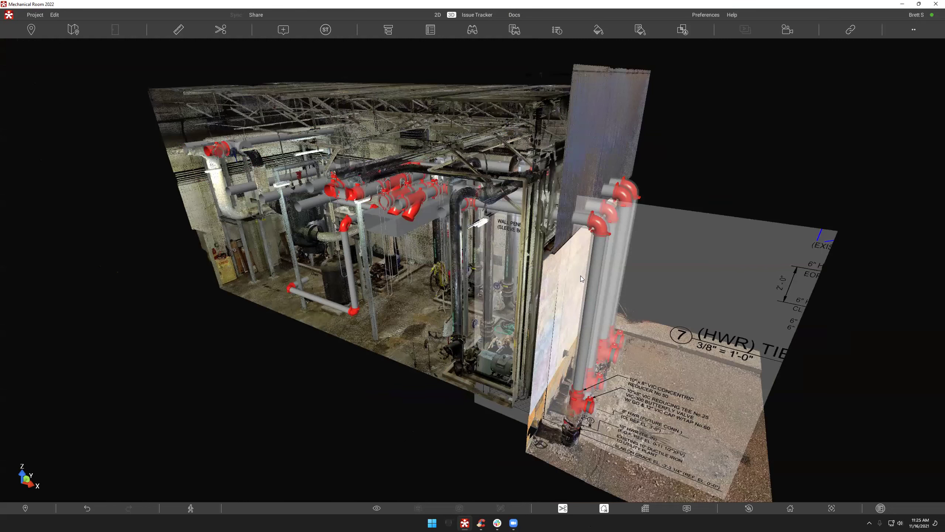
Step: Turn off section clipping and the sheet overlay, zoom into the home overview, and show Clash Automation
key("Escape")
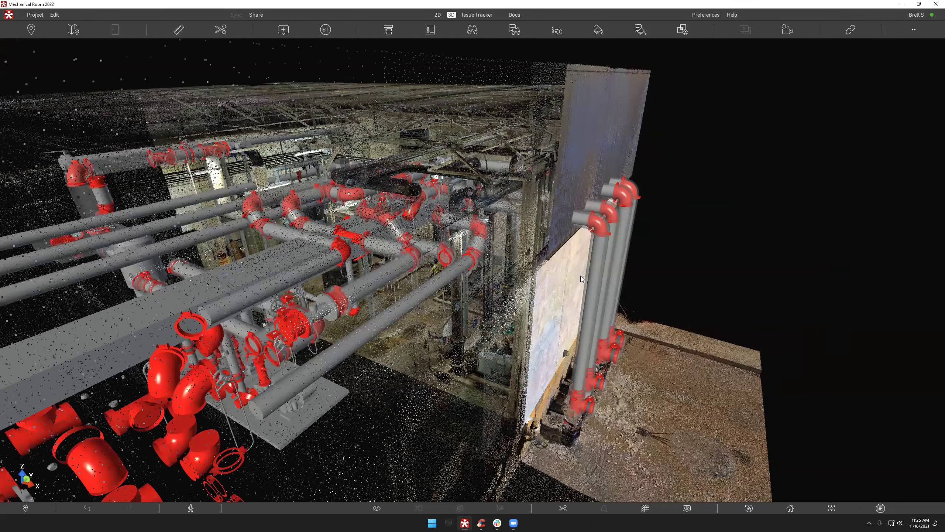
key("h")
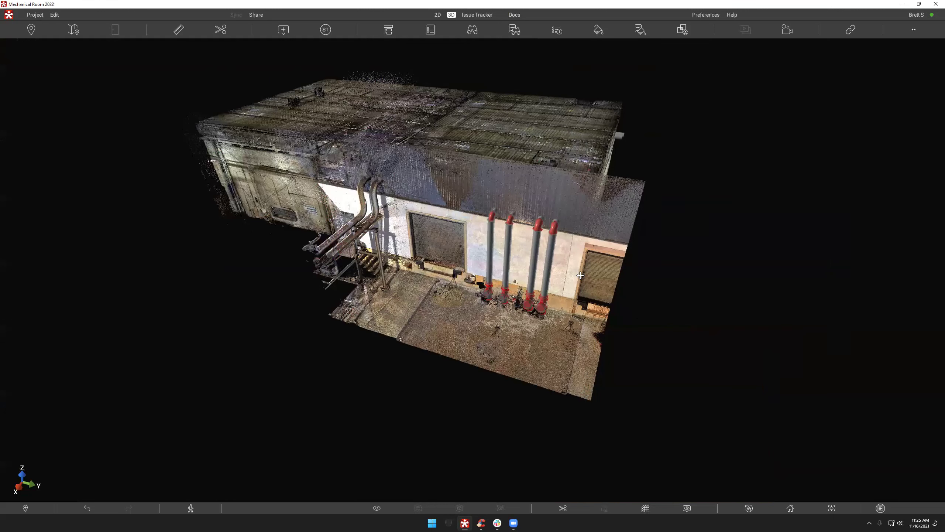
scroll(436, 211, "up", 2)
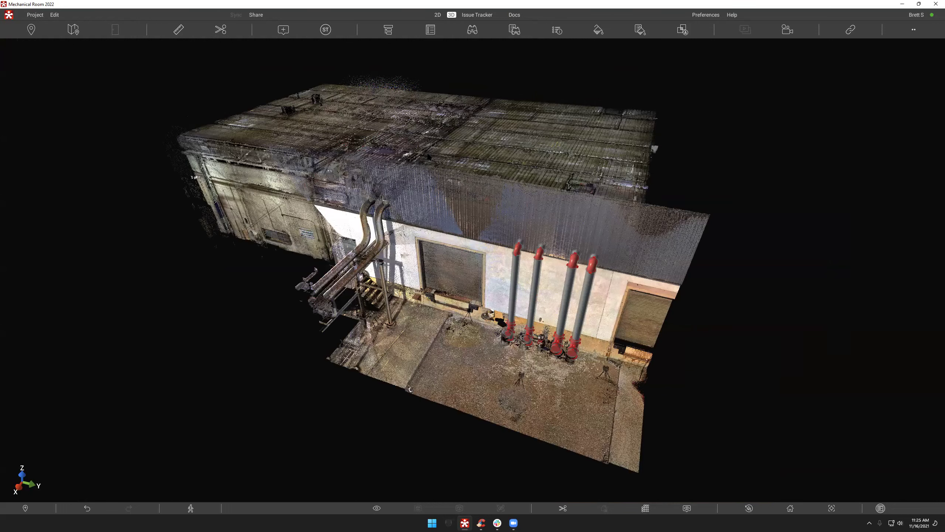
scroll(428, 156, "up", 2)
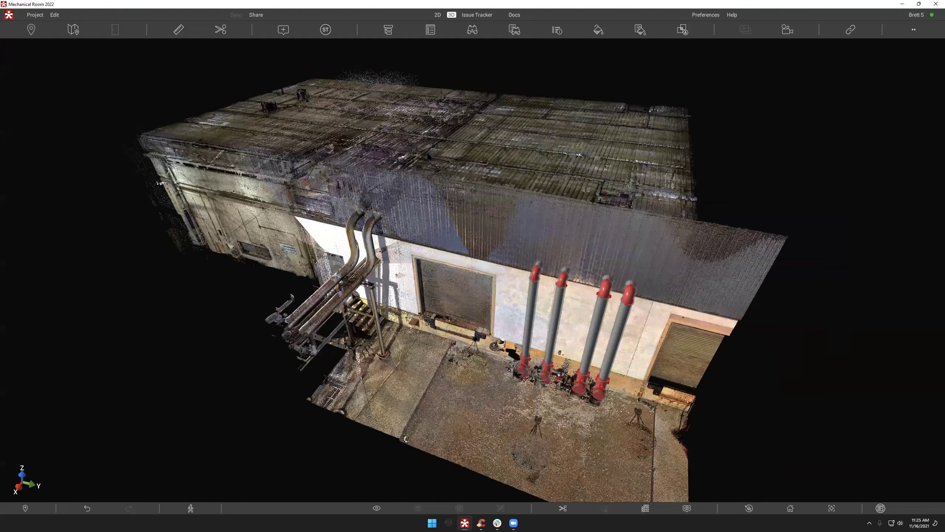
left_click(682, 31)
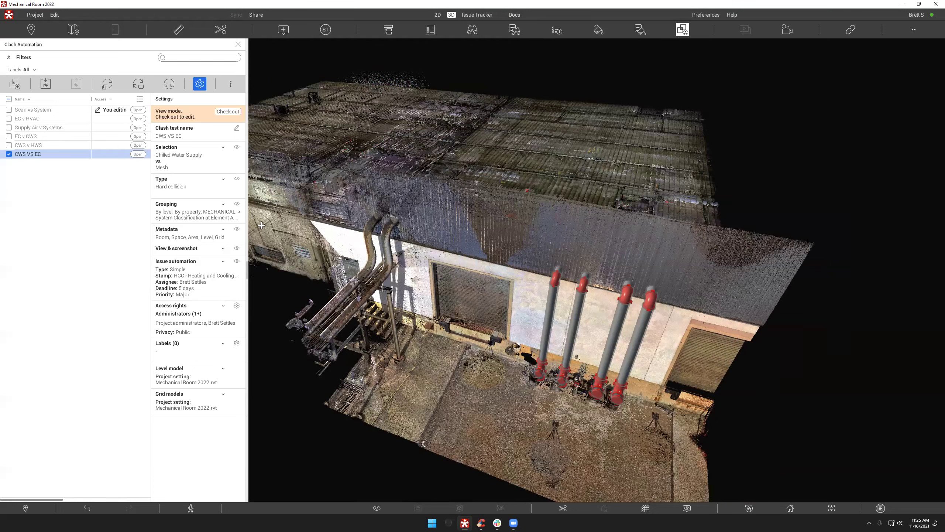
Step: Open the Scan vs System clash test from the Clash Automation panel
key("a")
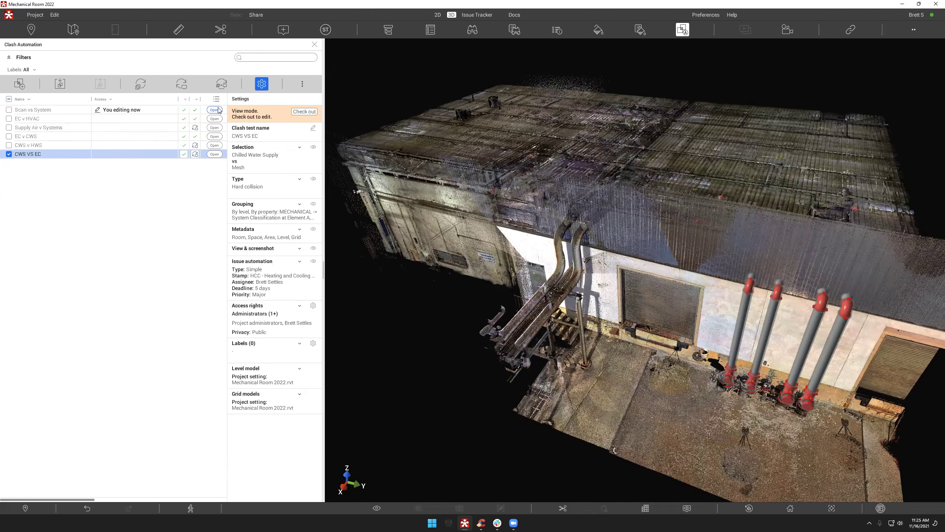
left_click(215, 110)
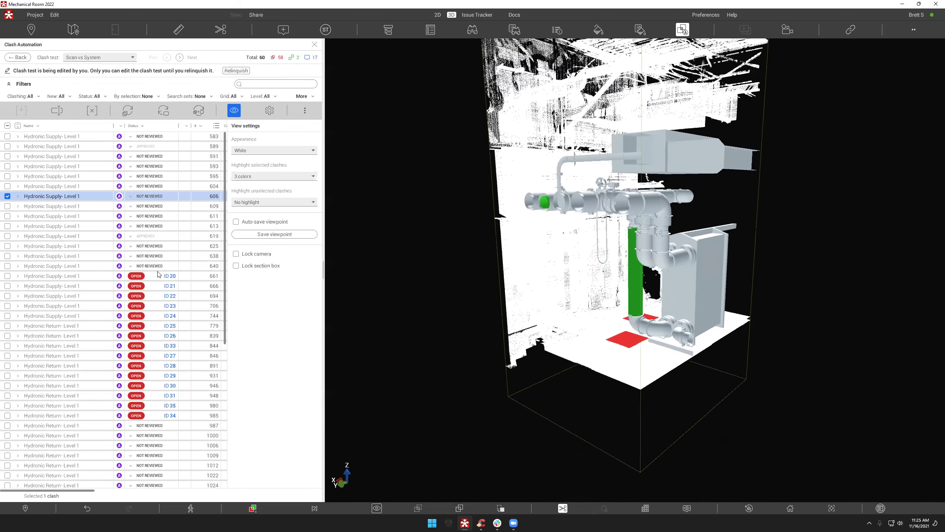
Step: Go to Hydronic Supply clash 613 and orbit and zoom around its green and red objects
left_click(52, 225)
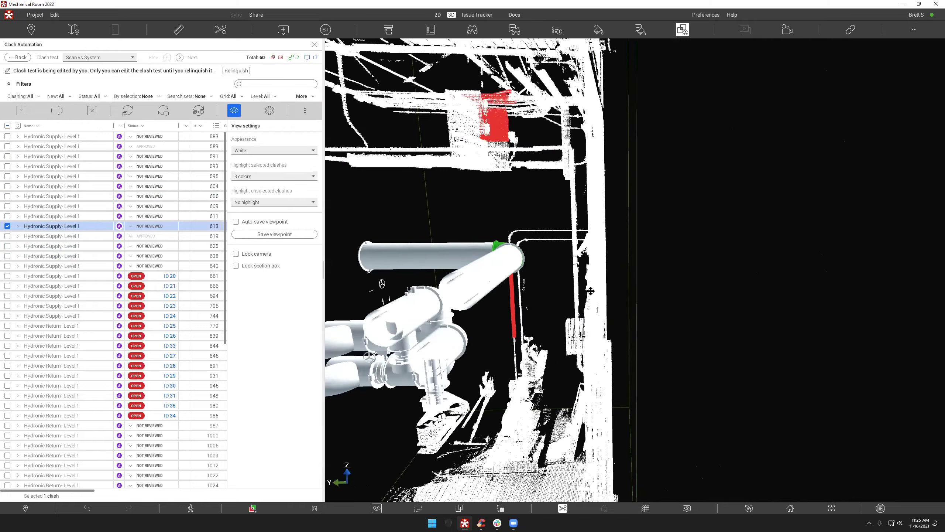
left_click_drag(582, 251, 557, 64)
left_click_drag(611, 231, 576, 228)
scroll(582, 201, "down", 5)
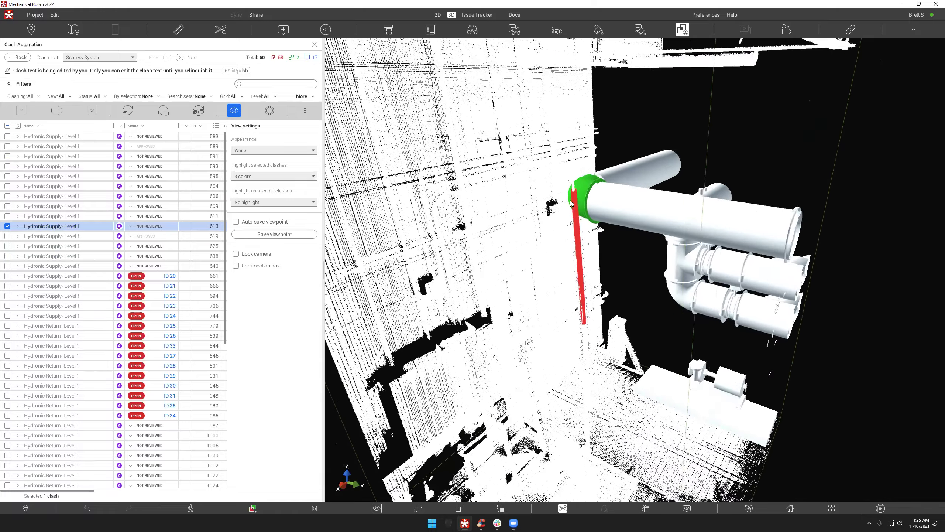
mouse_move(576, 207)
left_mouse_down()
mouse_move(608, 194)
mouse_move(565, 218)
left_mouse_up()
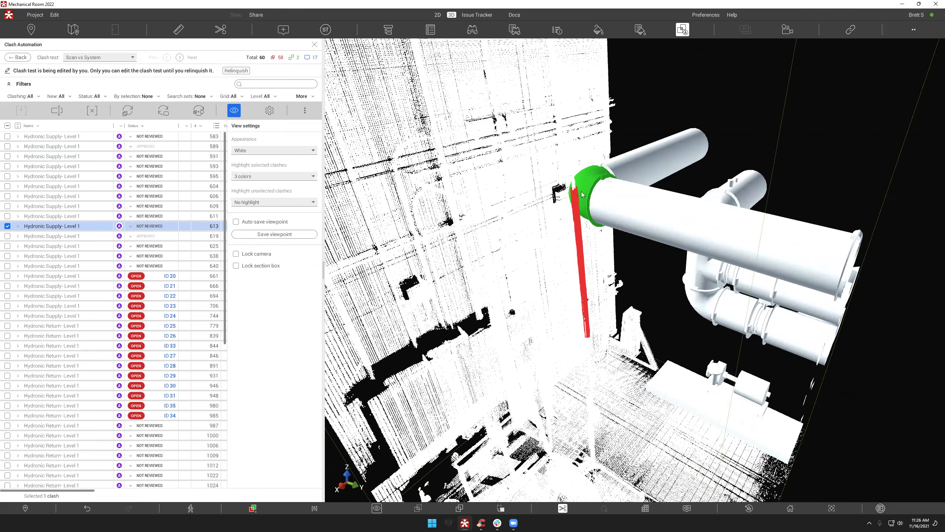
left_click_drag(559, 197, 562, 190)
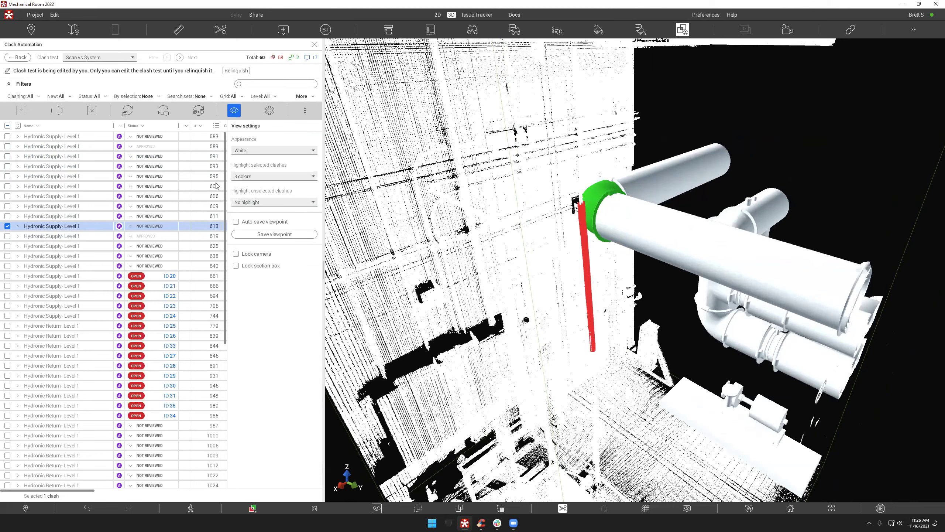
middle_click_drag(546, 211, 540, 229)
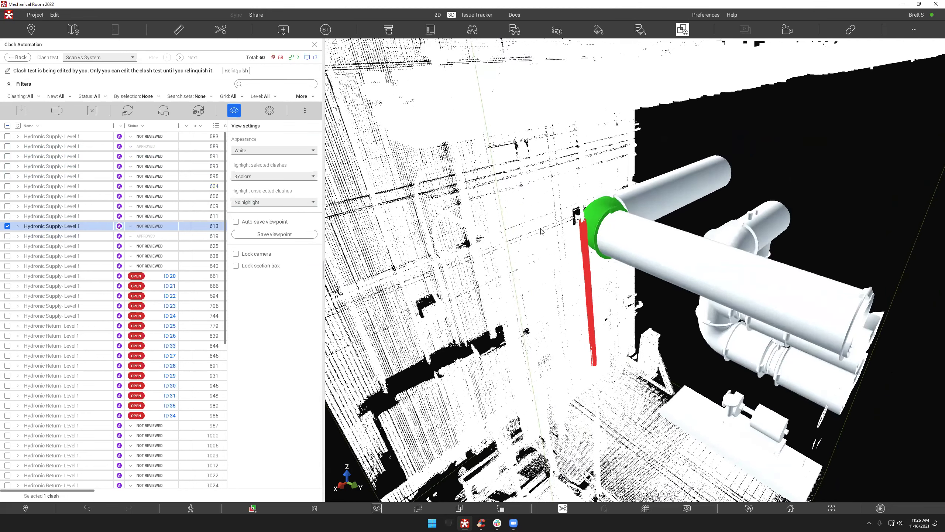
scroll(567, 259, "up", 1)
scroll(577, 207, "up", 1)
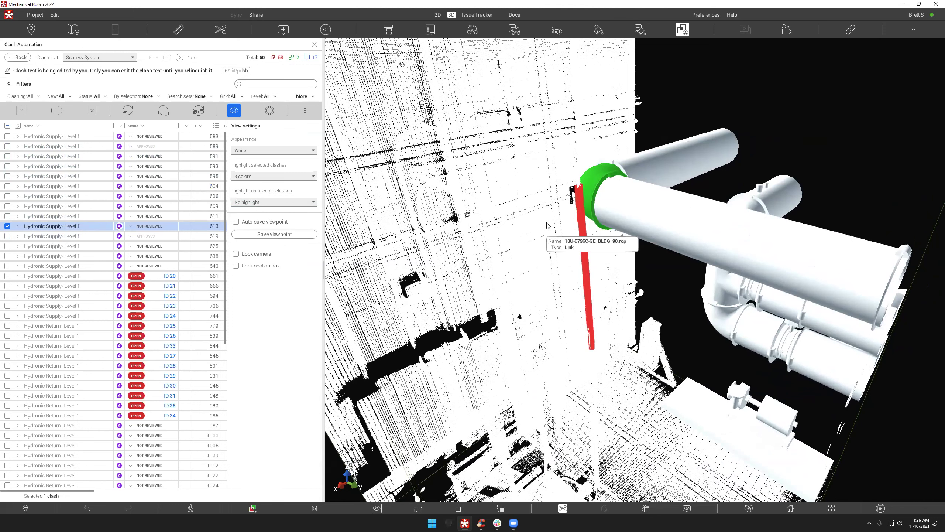
Step: Jump to clashes 625 and 640, orbiting above the pipes to inspect each
left_click(62, 245)
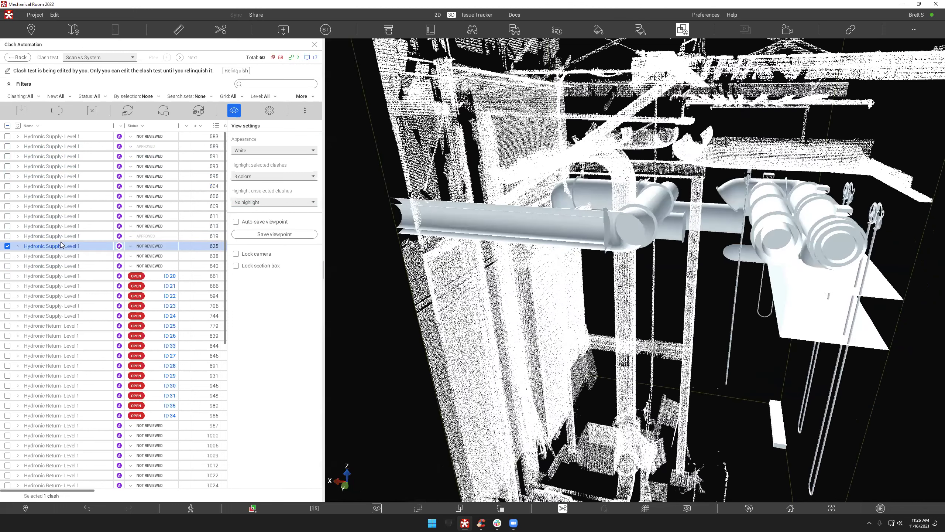
left_click_drag(548, 228, 670, 233)
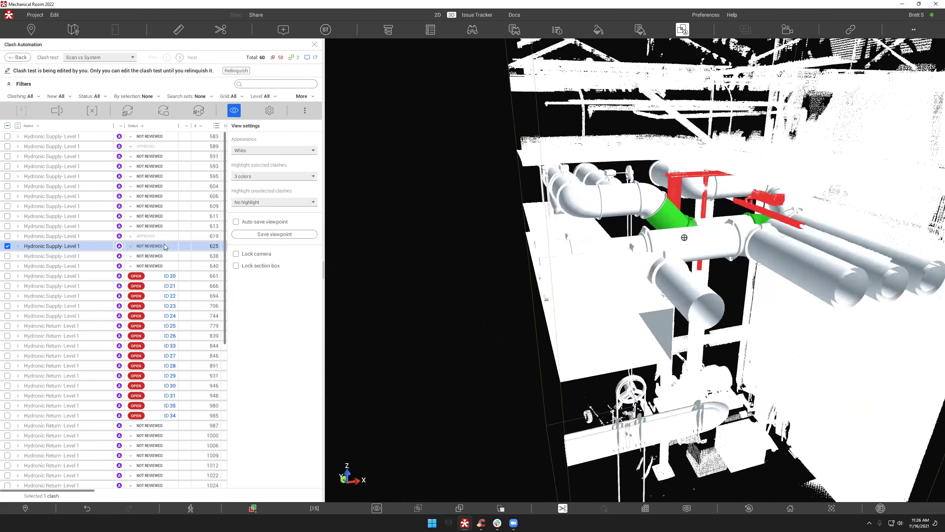
left_click(58, 267)
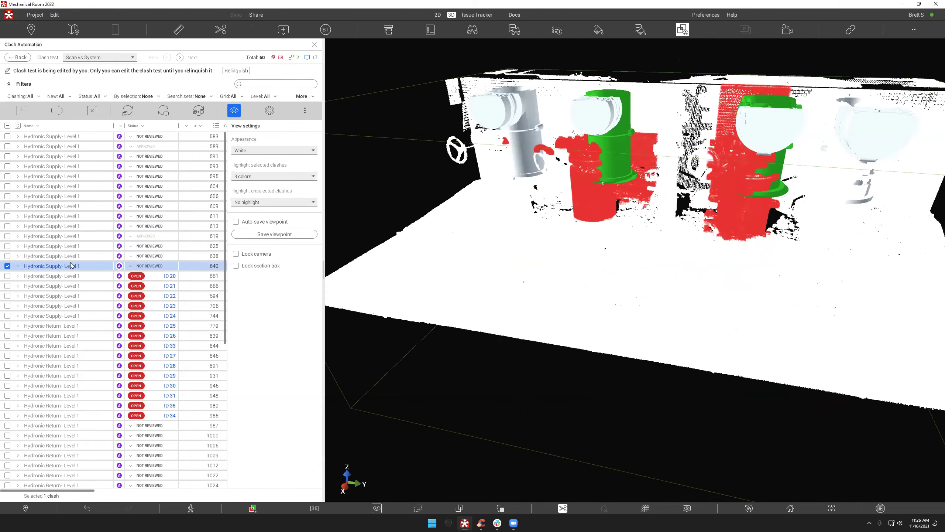
left_click_drag(655, 201, 713, 61)
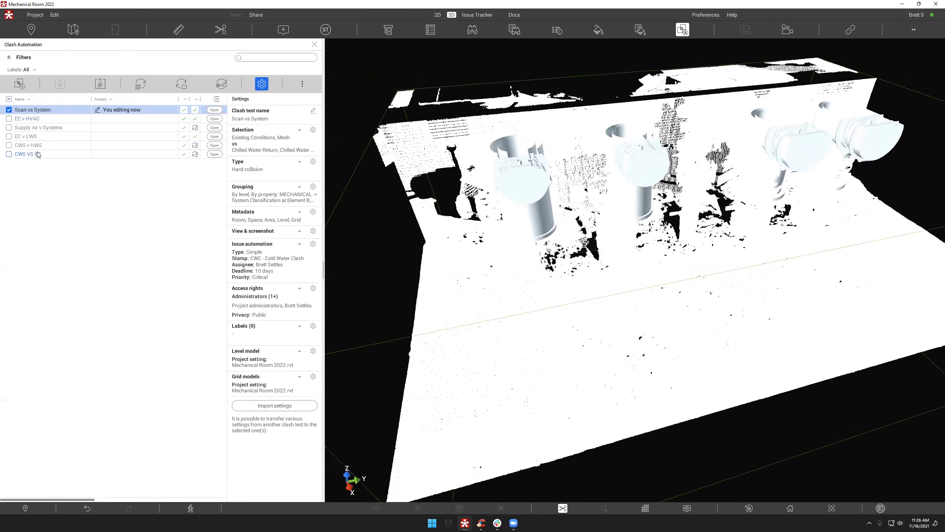
Step: Choose the Mesh preset in Load / Unload models and apply it
left_click(850, 30)
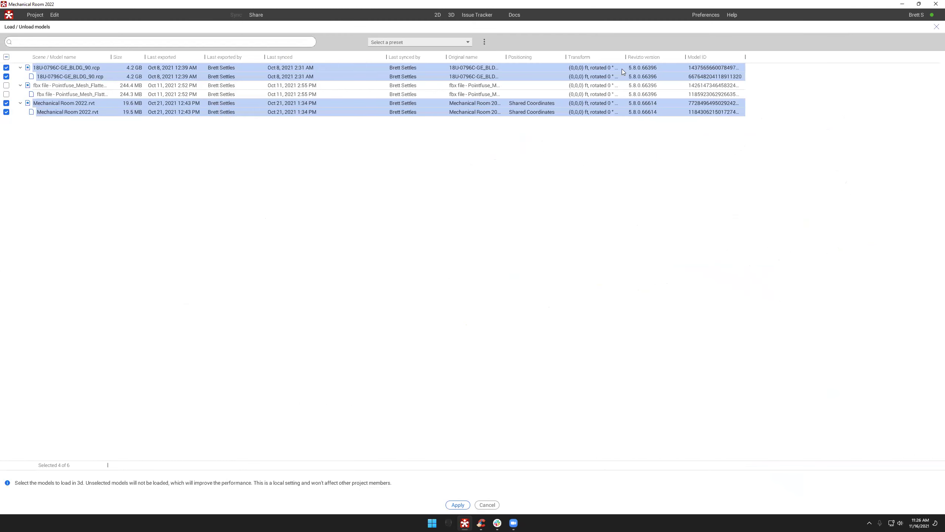
left_click(431, 43)
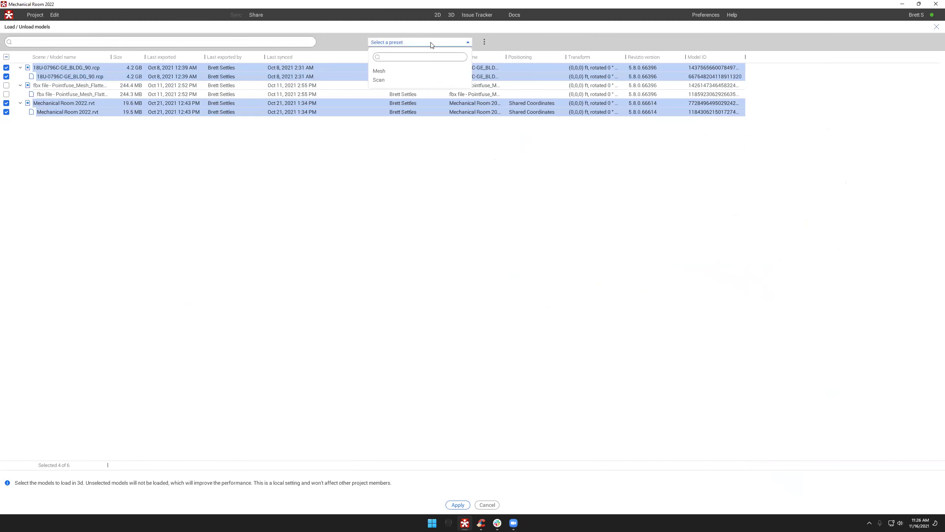
left_click(390, 71)
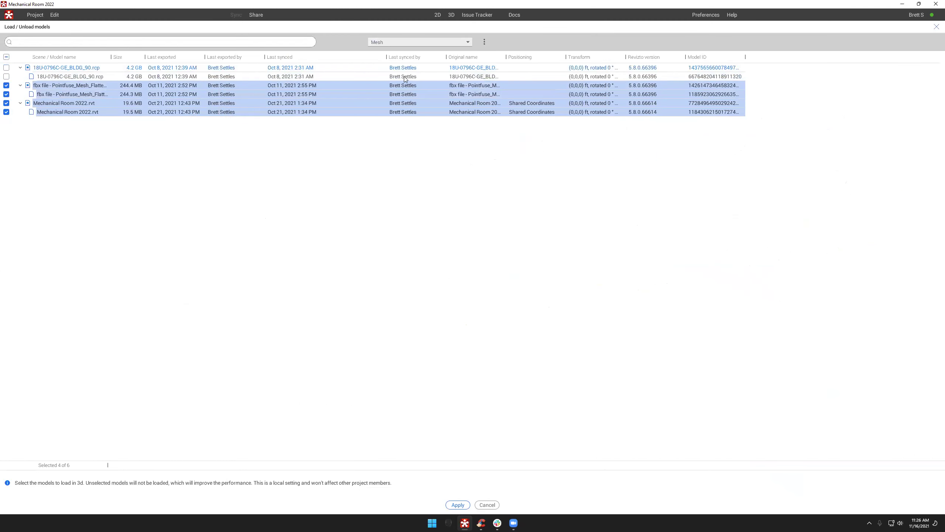
left_click(460, 504)
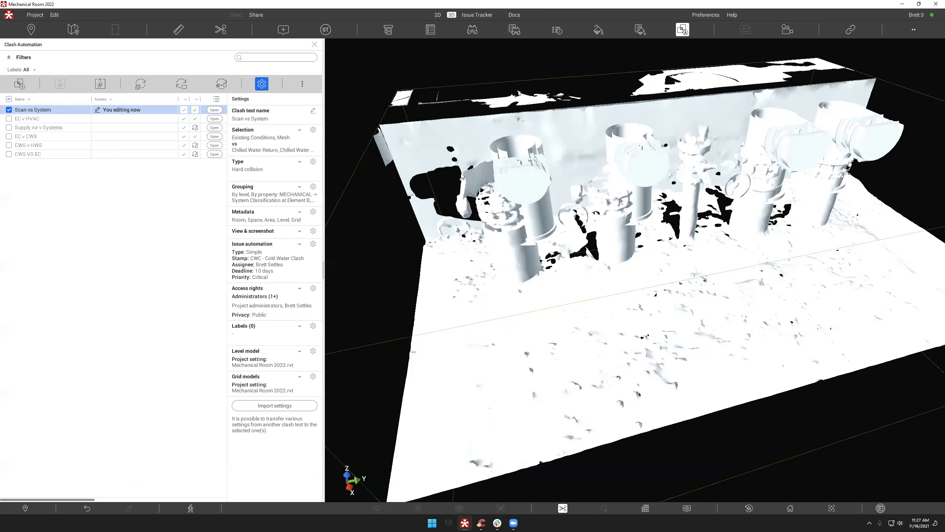
Step: Open the CWS VS EC clash test and step to the next clash, orbiting along the green pipes
left_click(37, 154)
left_click(215, 154)
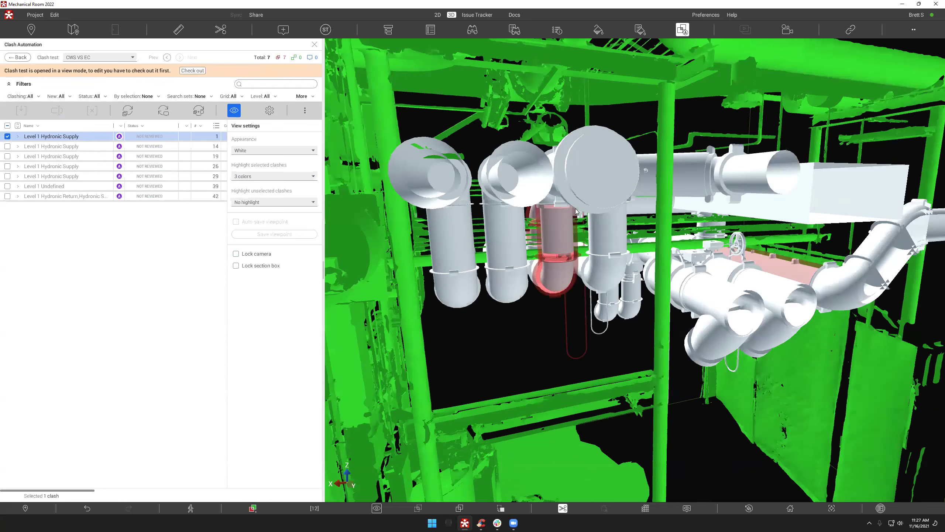
scroll(582, 212, "down", 2)
key("Down")
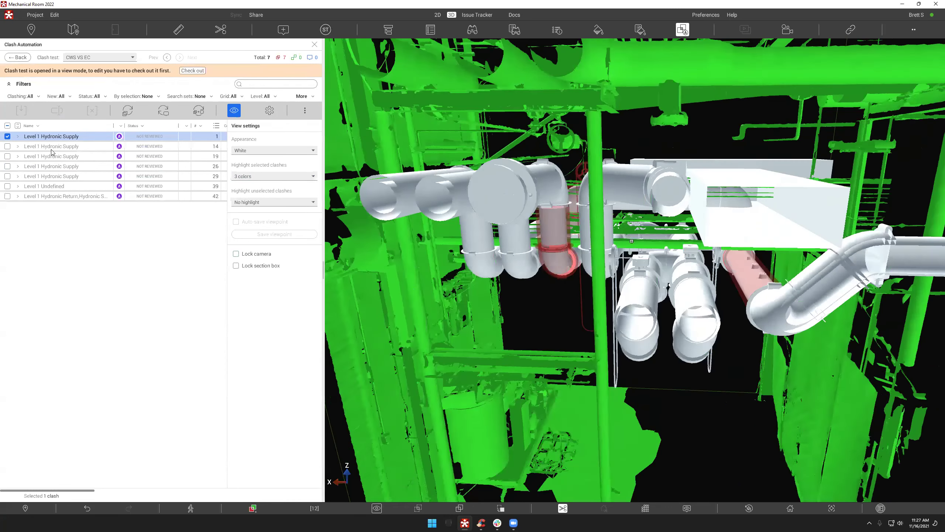
left_click_drag(626, 200, 335, 179)
Step: Inspect clashes 26, 29 and 39 from several angles, then go back to the test list
left_click(65, 166)
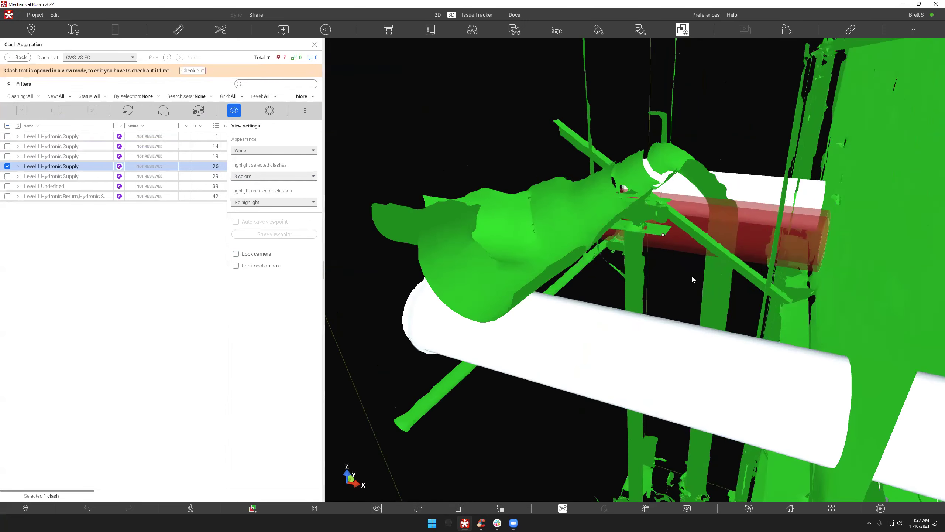
left_click_drag(691, 274, 583, 199)
scroll(583, 199, "down", 3)
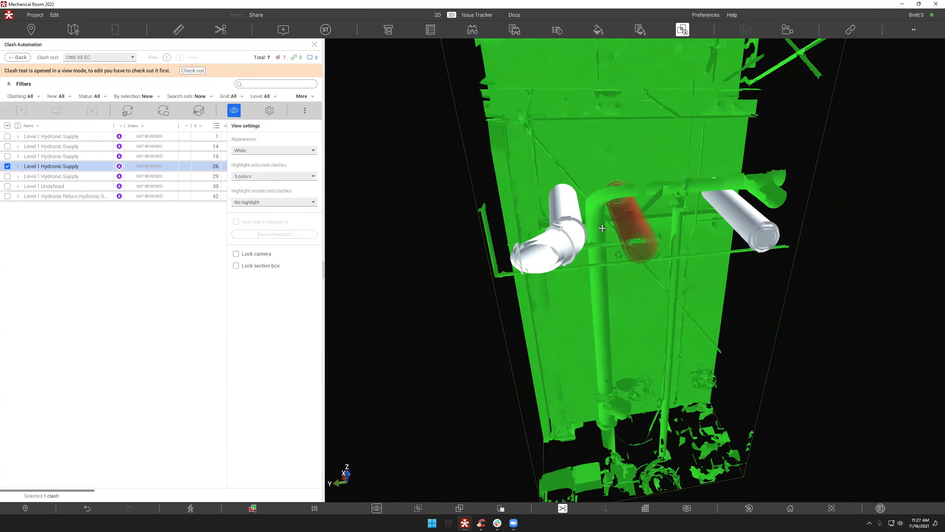
mouse_move(602, 231)
left_mouse_down()
mouse_move(623, 244)
mouse_move(843, 283)
mouse_move(707, 289)
mouse_move(837, 287)
left_mouse_up()
left_click(49, 178)
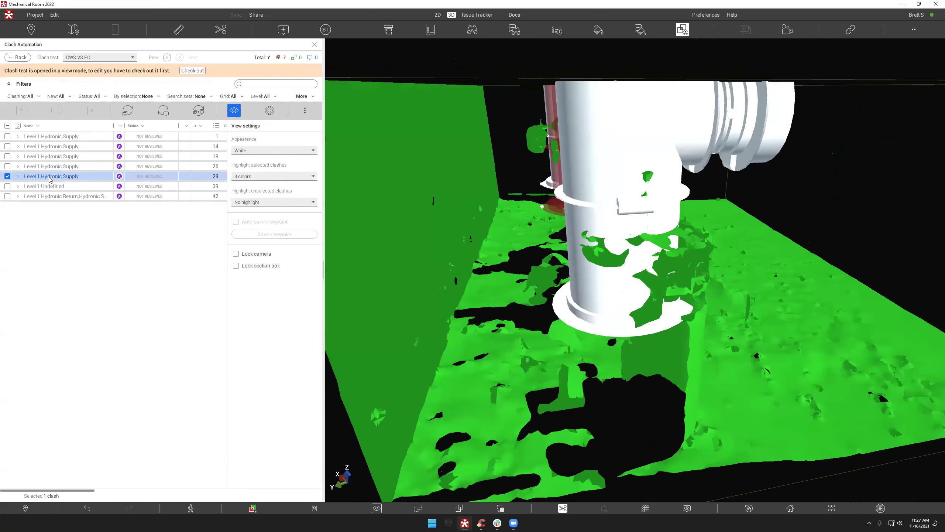
left_click(74, 187)
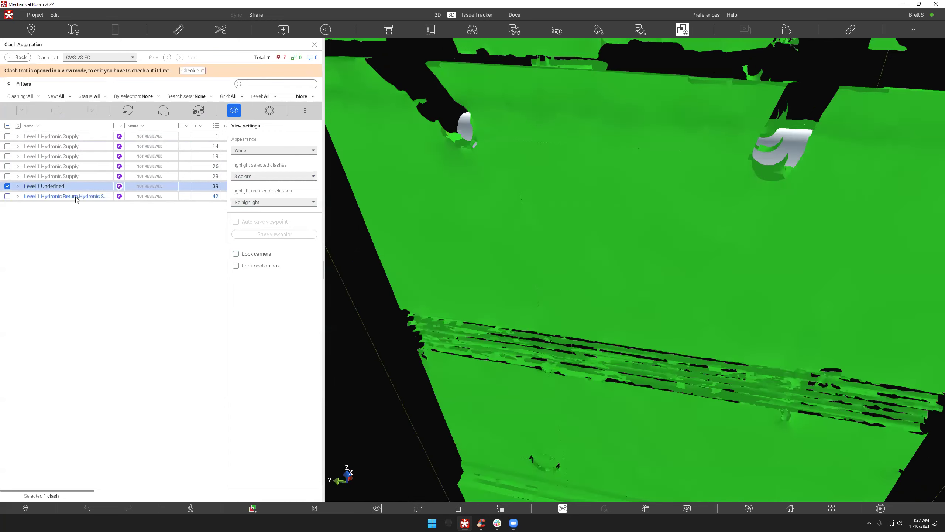
mouse_move(674, 188)
left_mouse_down()
mouse_move(462, 234)
mouse_move(447, 220)
mouse_move(553, 146)
mouse_move(610, 187)
mouse_move(485, 141)
mouse_move(439, 181)
mouse_move(432, 173)
left_mouse_up()
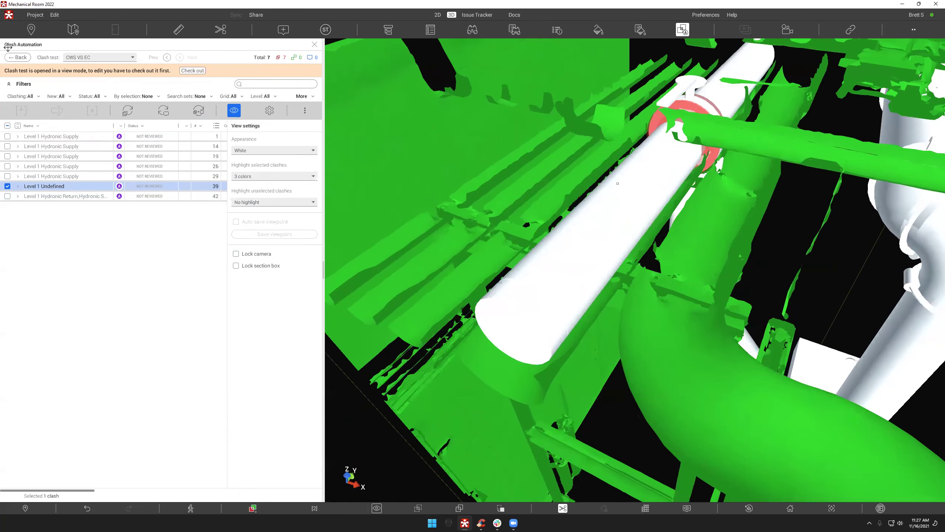
left_click(18, 57)
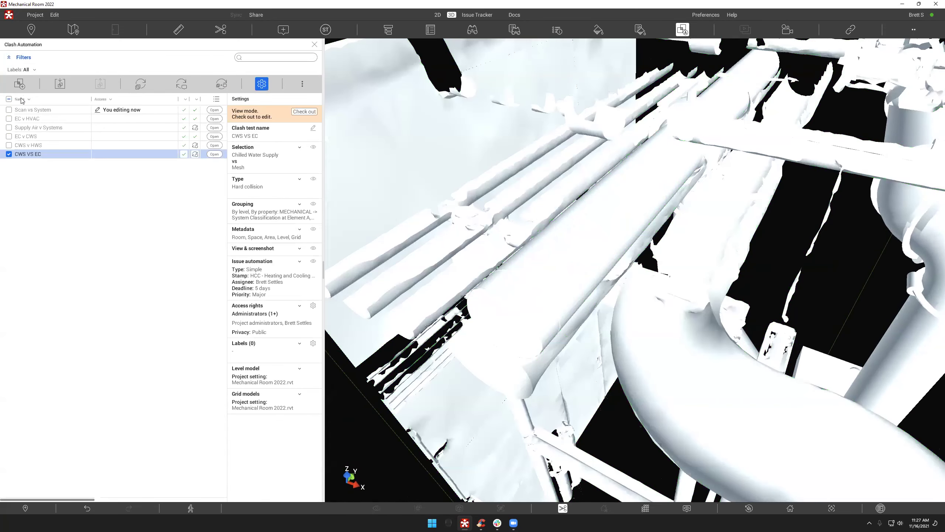
Step: Glance at CWS v HWS, widen the clash panel, then open the EC v CWS results
left_click(214, 145)
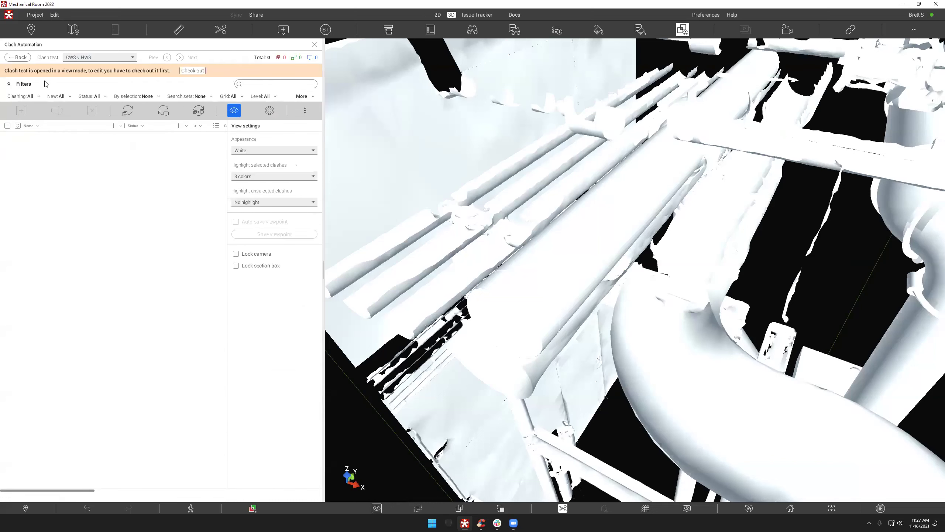
left_click(28, 57)
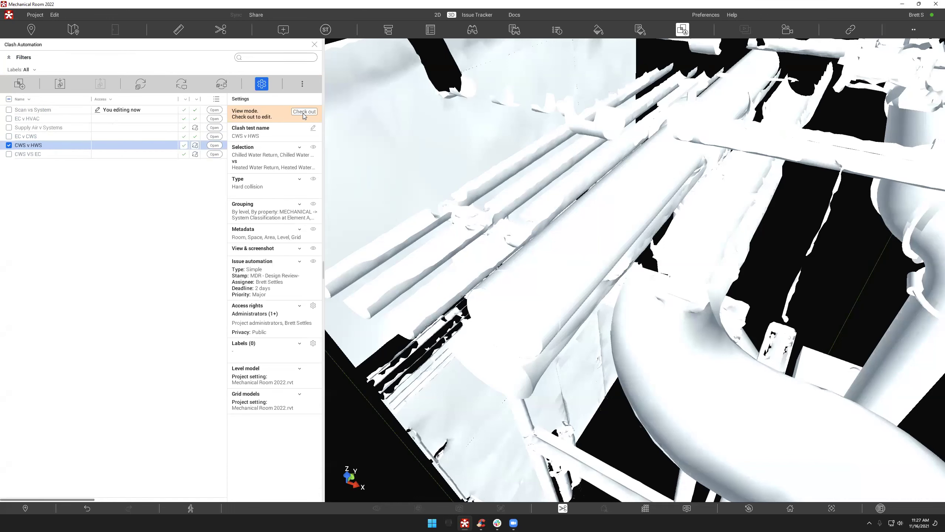
left_click_drag(324, 120, 510, 123)
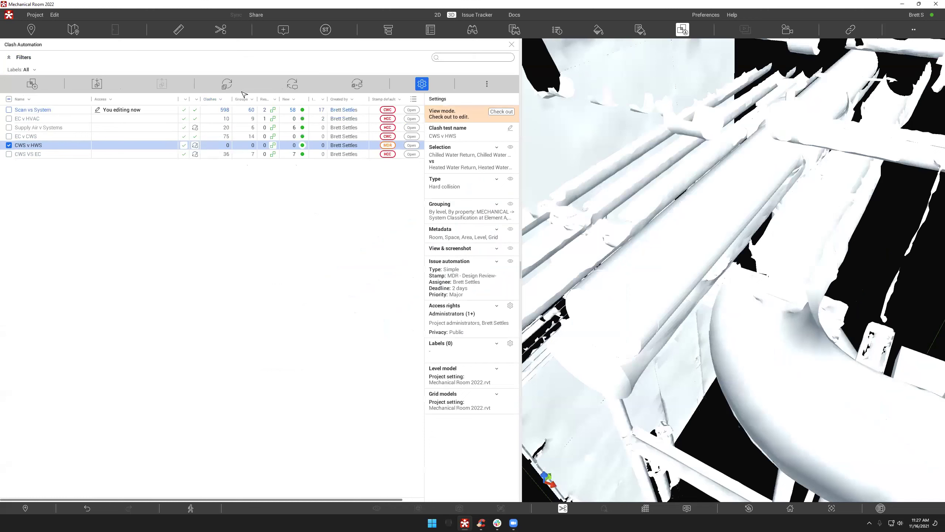
left_click(36, 136)
left_click(412, 136)
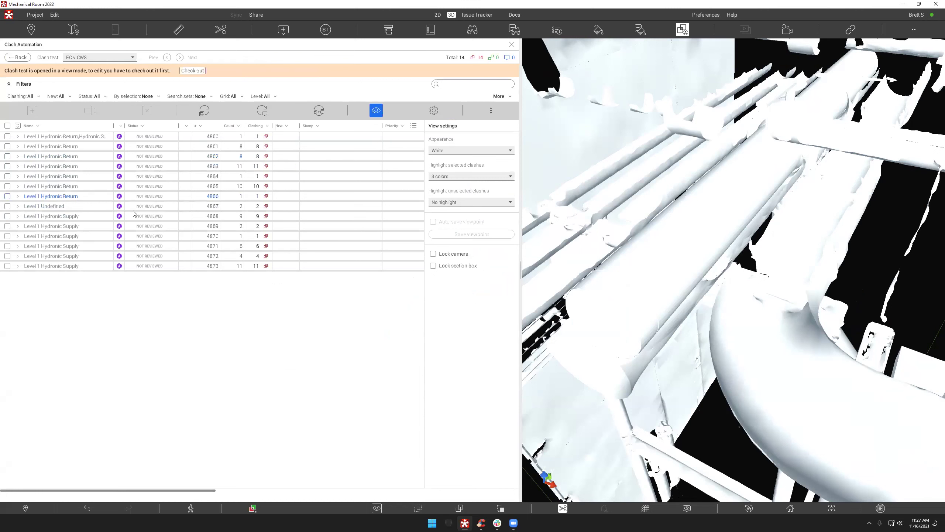
Step: Inspect clash 4864 between the green and white pipes from several angles, then go back to the test list
left_click(79, 177)
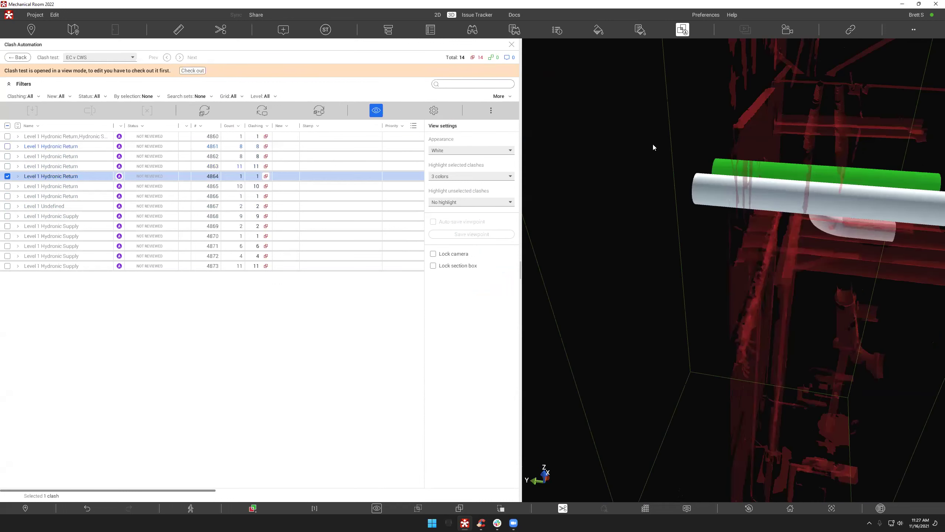
left_click_drag(886, 228, 760, 210)
scroll(741, 178, "up", 5)
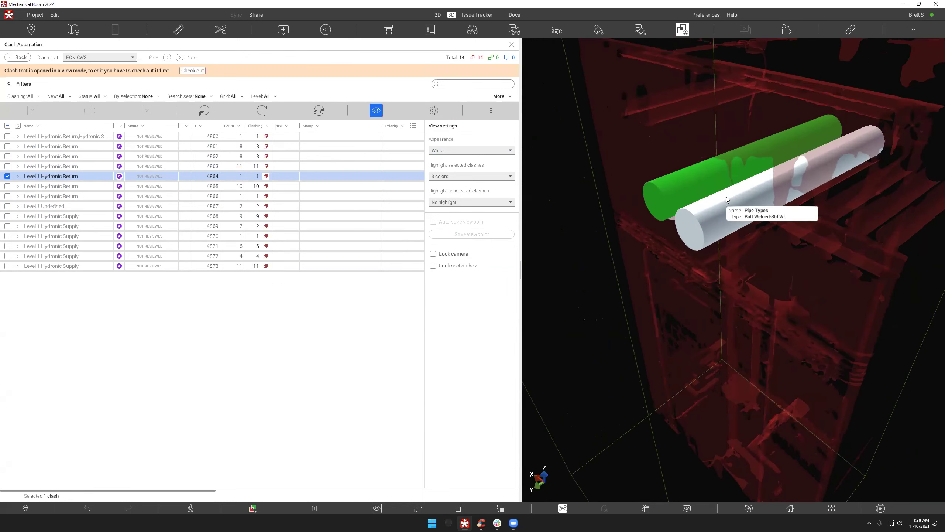
mouse_move(726, 197)
left_mouse_down()
mouse_move(759, 190)
mouse_move(725, 197)
mouse_move(722, 229)
left_mouse_up()
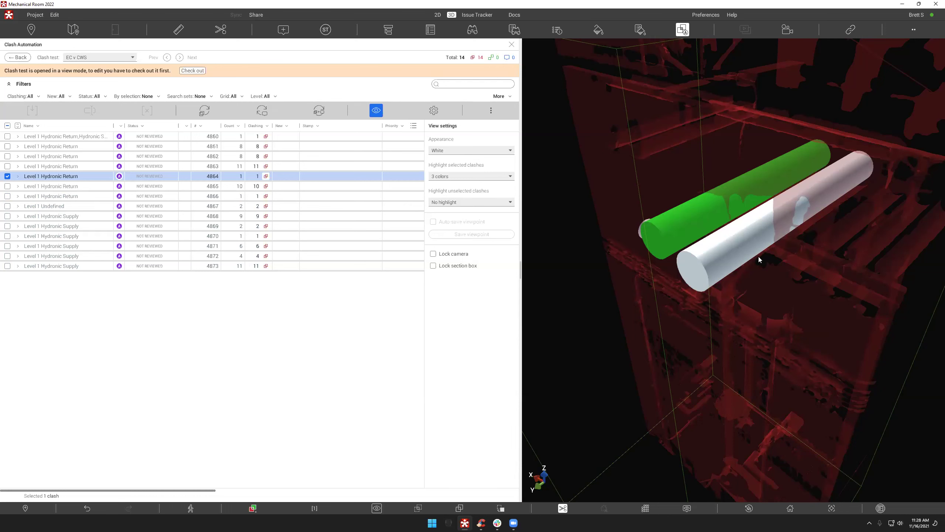
left_click_drag(766, 254, 643, 227)
middle_click_drag(671, 209, 680, 211)
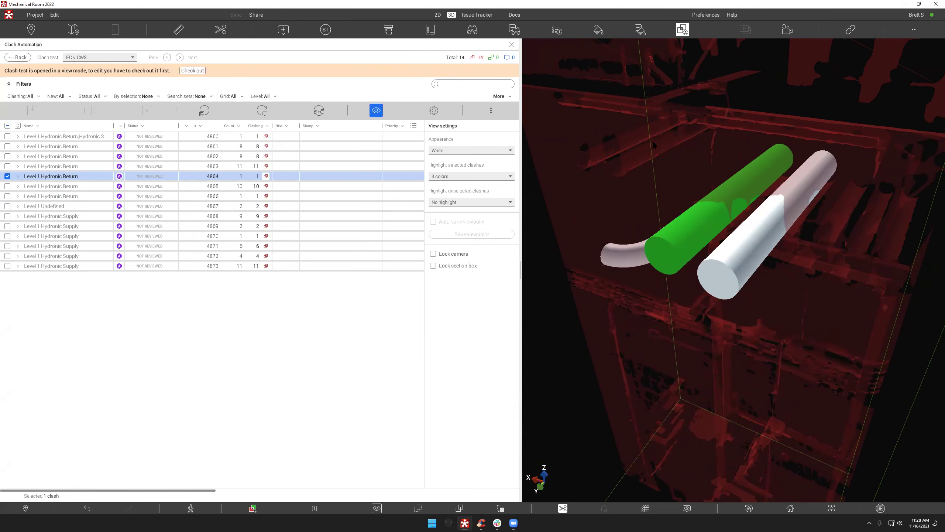
left_click_drag(654, 148, 653, 151)
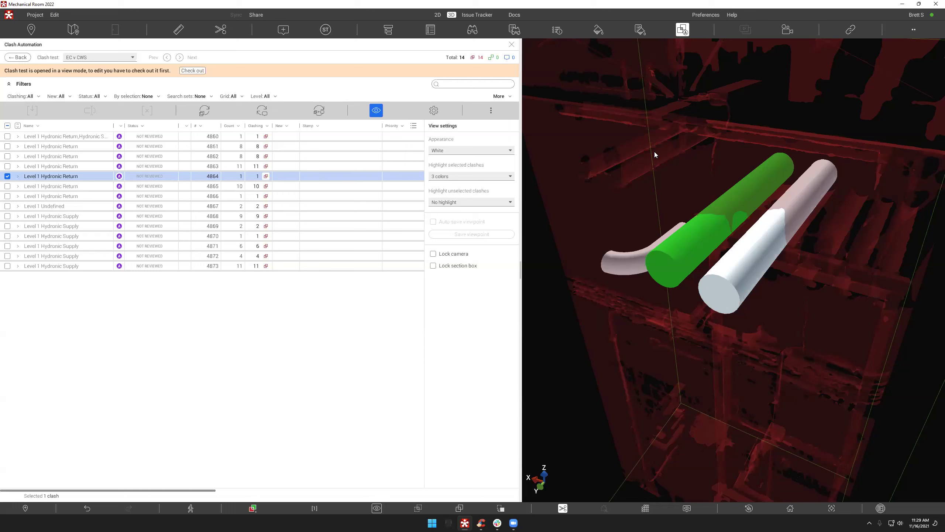
left_click(17, 57)
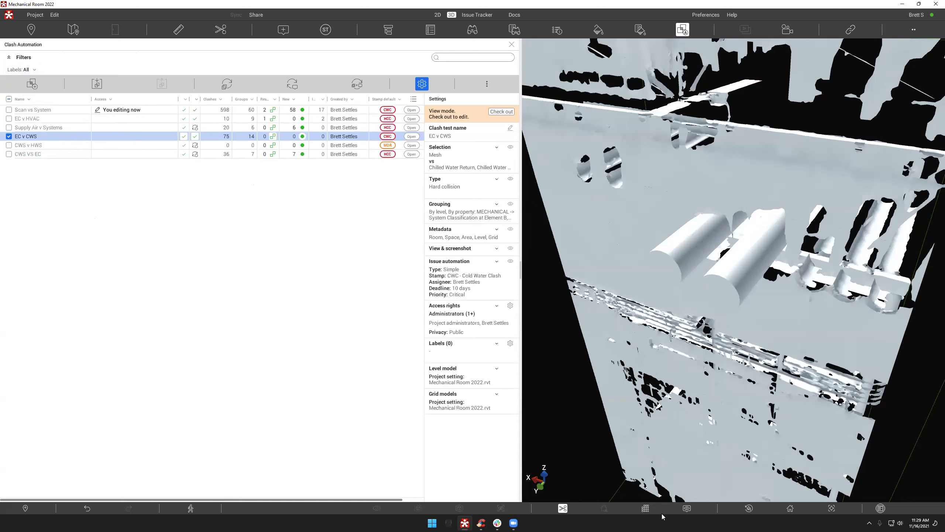
Step: Remove the section clipping, jump to the room overview, orbit the point-cloud building and close Clash Automation
left_click(562, 509)
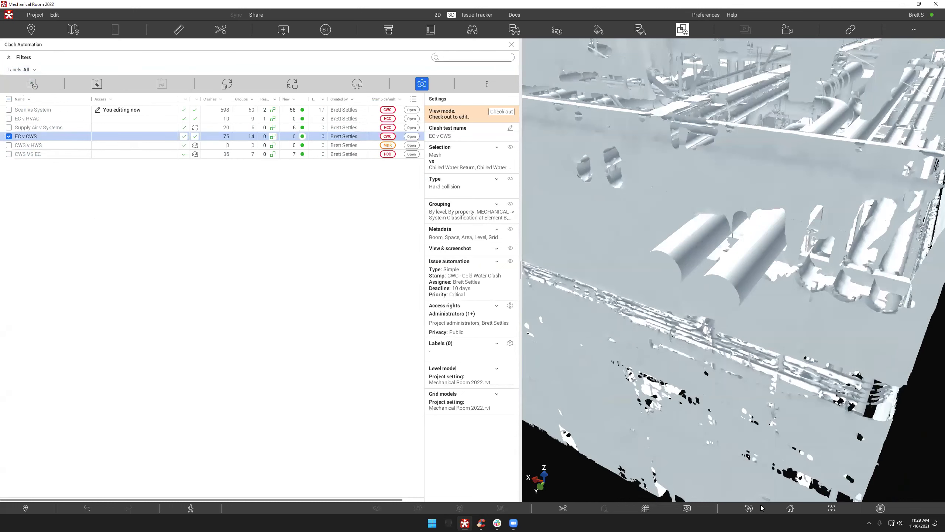
left_click(791, 509)
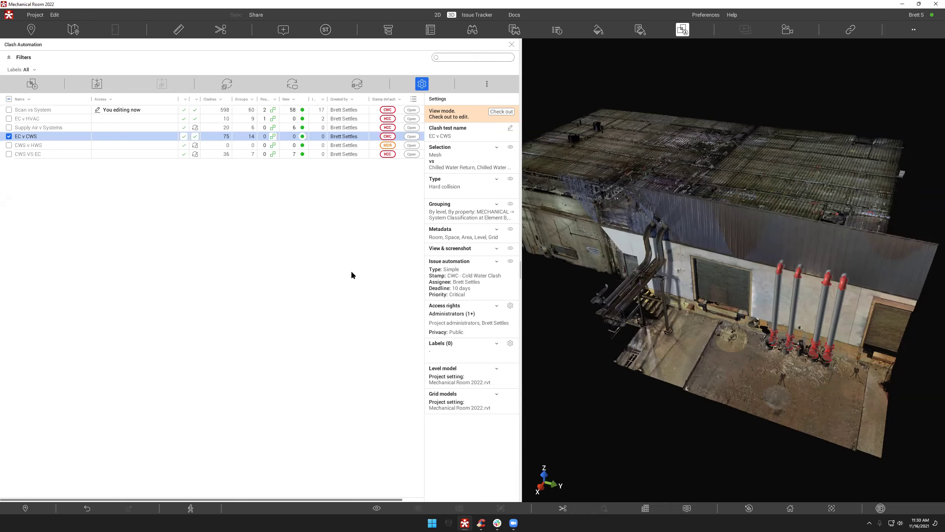
mouse_move(790, 221)
left_mouse_down()
mouse_move(638, 261)
mouse_move(479, 22)
left_mouse_up()
left_click(512, 44)
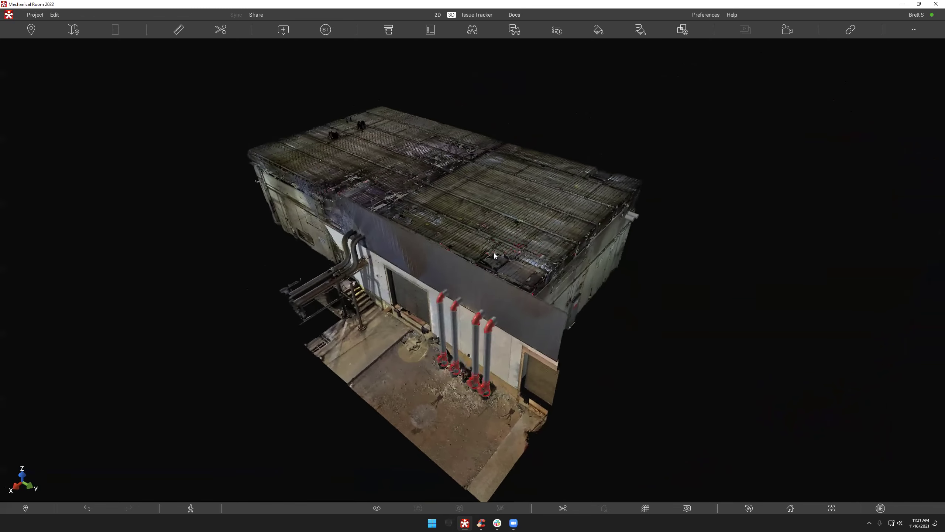
Step: Apply the System Colors - Tranparent Insulation appearance template and narrow the templates panel
left_click(640, 29)
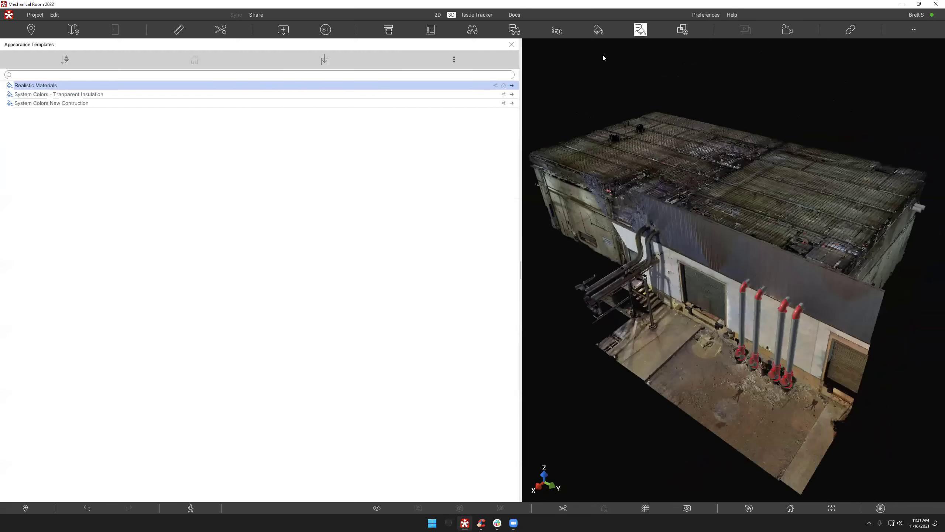
left_click(512, 95)
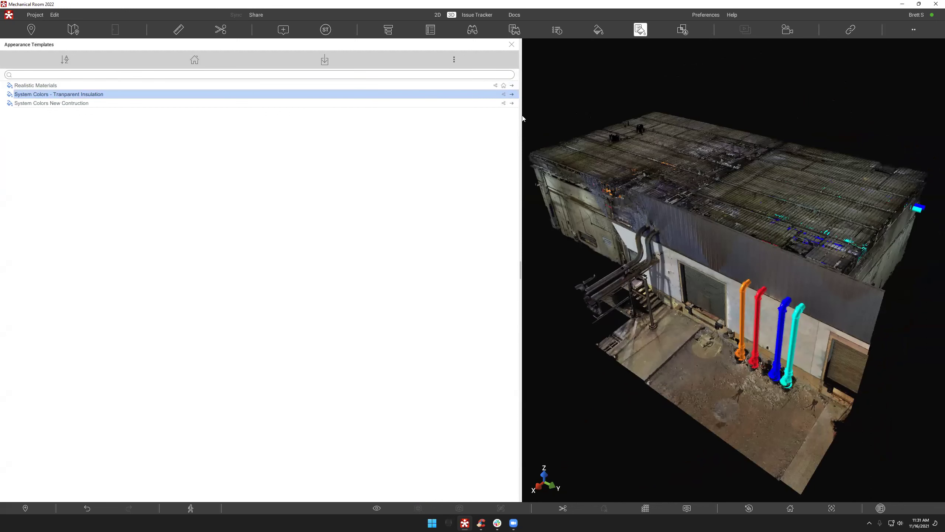
left_click_drag(521, 117, 444, 119)
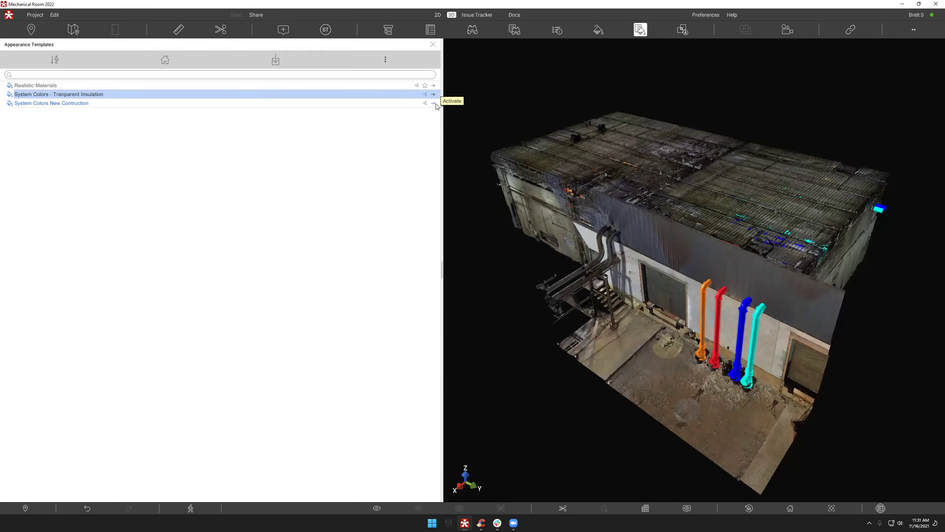
left_click(434, 103)
Step: Compare Realistic Materials and System Colors New Contruction, finishing on System Colors - Tranparent Insulation
left_click(433, 87)
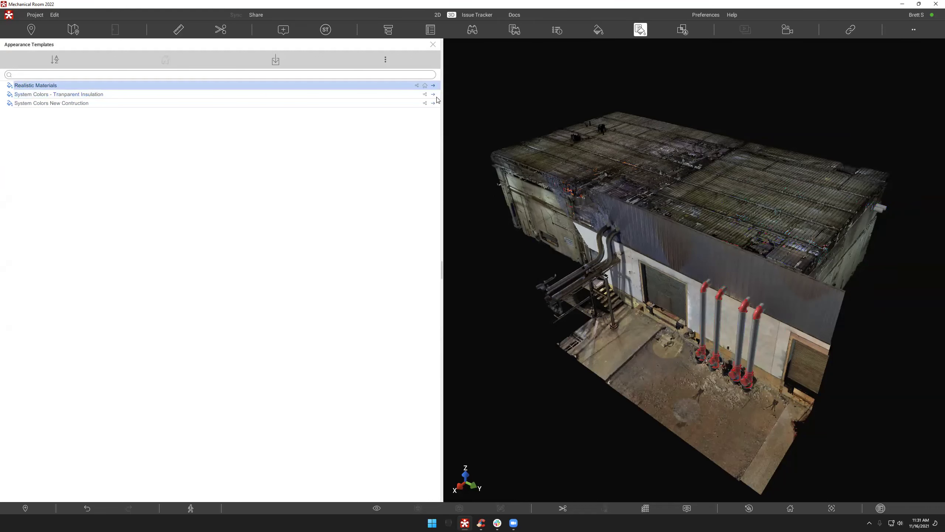
left_click(433, 95)
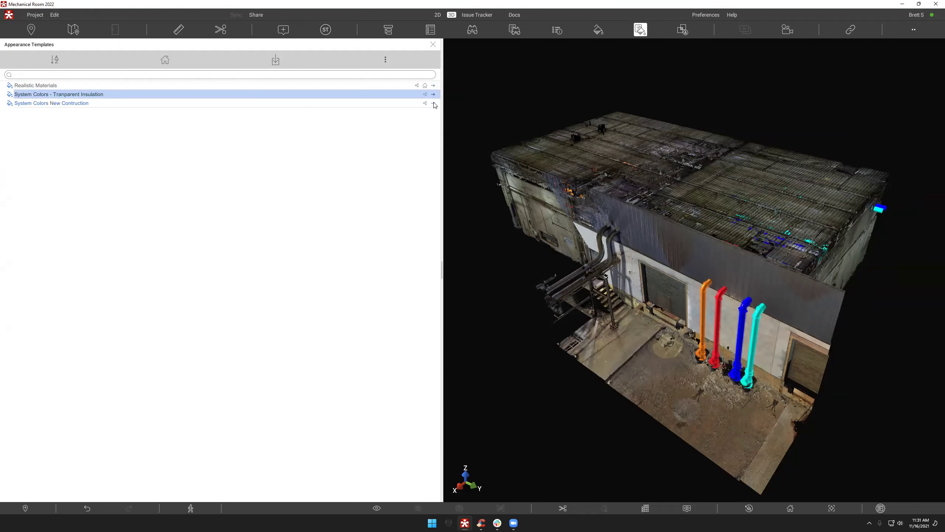
left_click(433, 103)
mouse_move(638, 265)
left_mouse_down()
mouse_move(590, 287)
mouse_move(644, 256)
mouse_move(643, 268)
left_mouse_up()
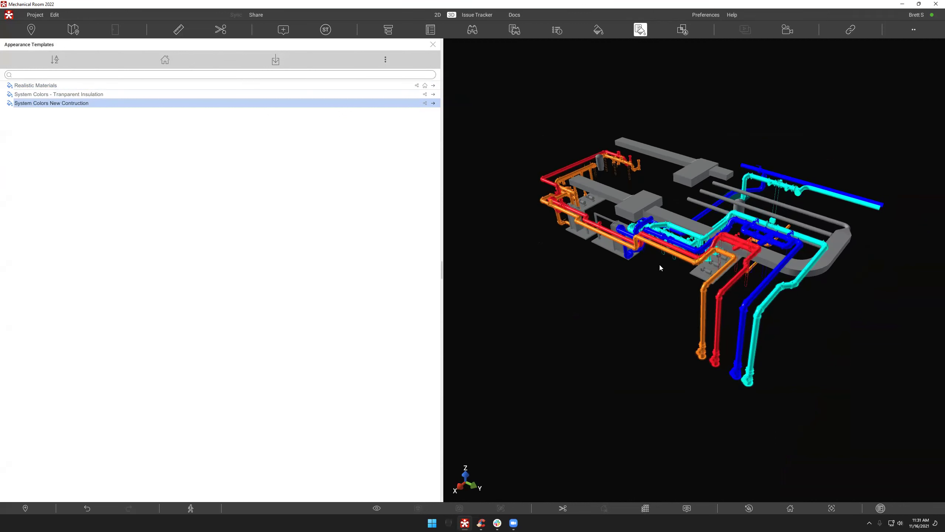
left_click(434, 94)
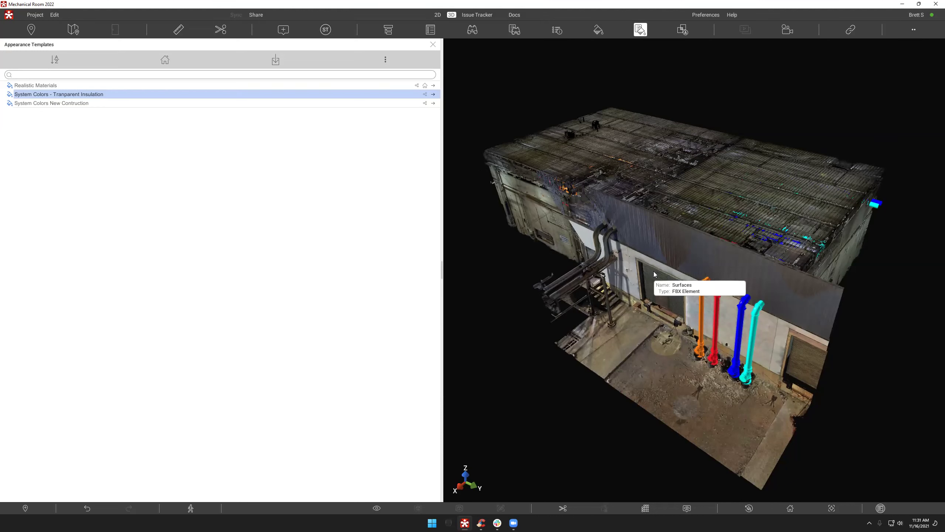
Step: Close Appearance Templates and pan and zoom in on the orange, red, blue and cyan pipes
left_click(433, 43)
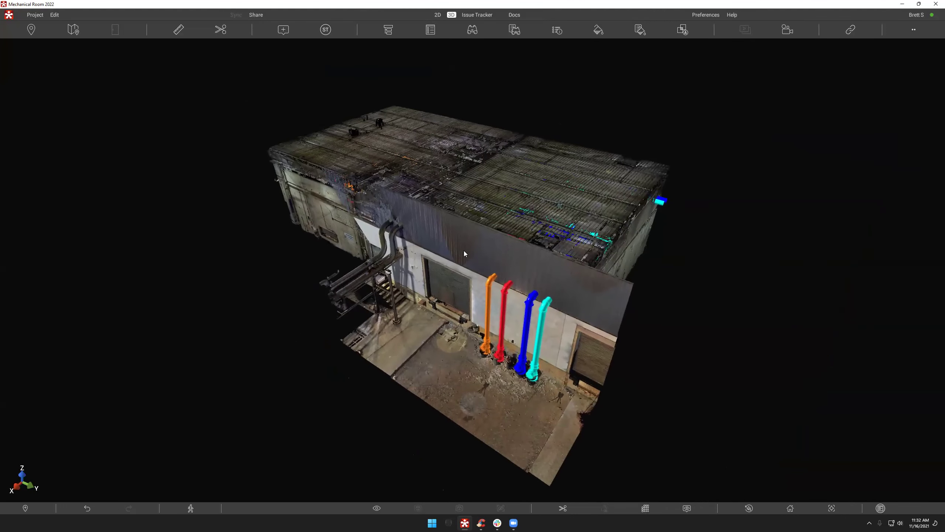
middle_click_drag(479, 254, 495, 254)
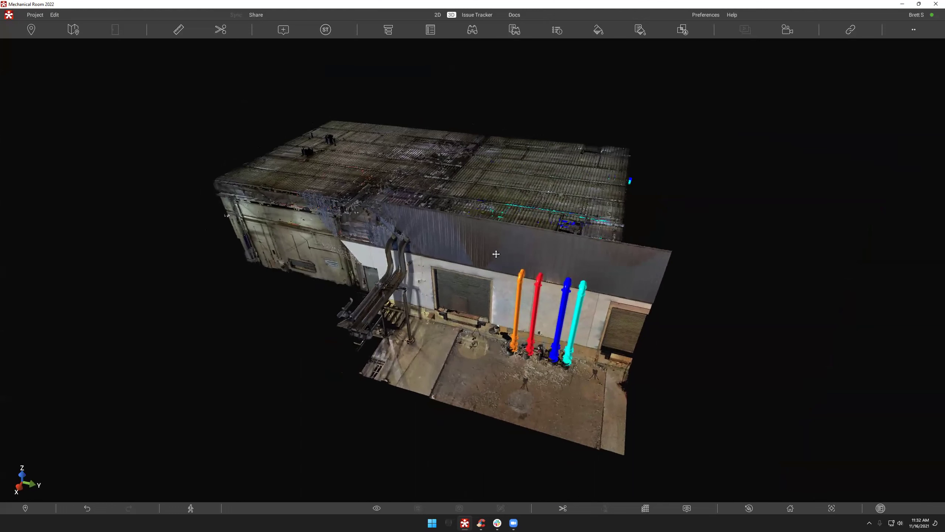
scroll(453, 235, "up", 3)
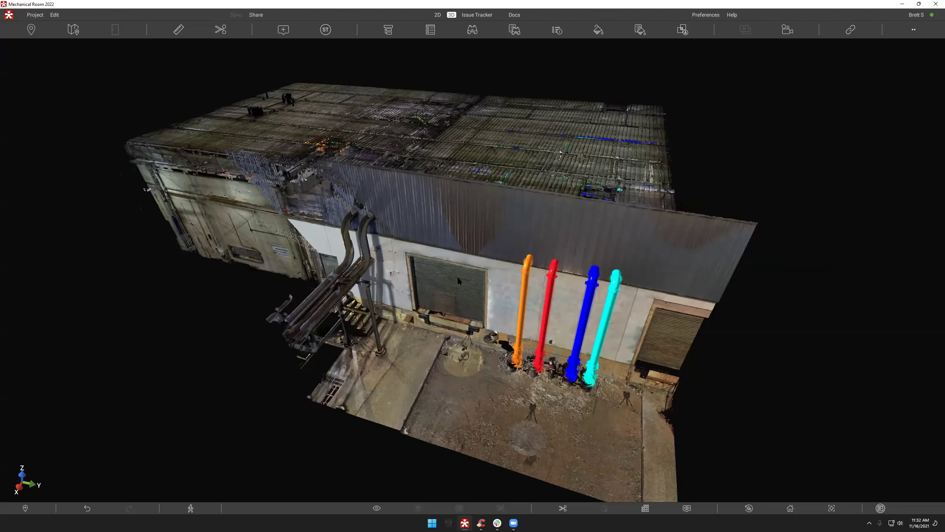
mouse_move(520, 256)
Step: Start a Project > Import and list the supported formats, including IFC, FBX, OBJ and PointCloud
left_click(35, 15)
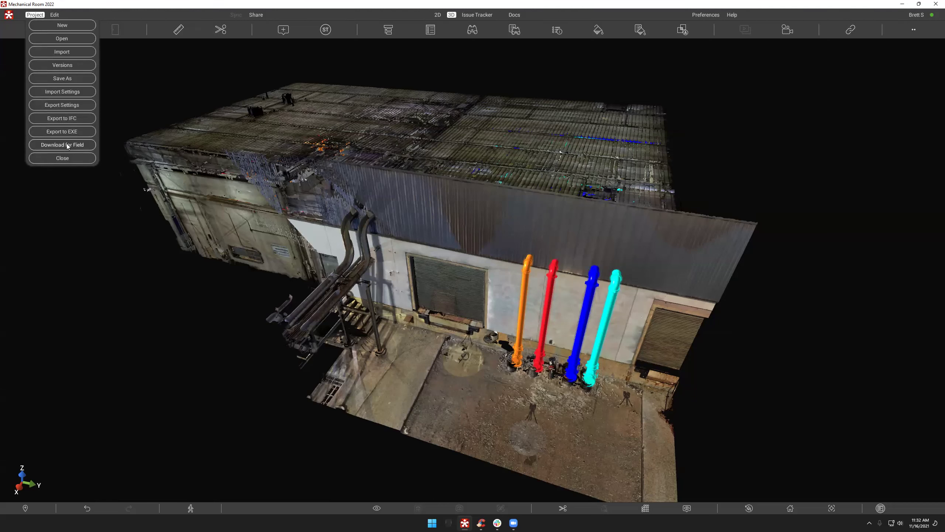
left_click(63, 51)
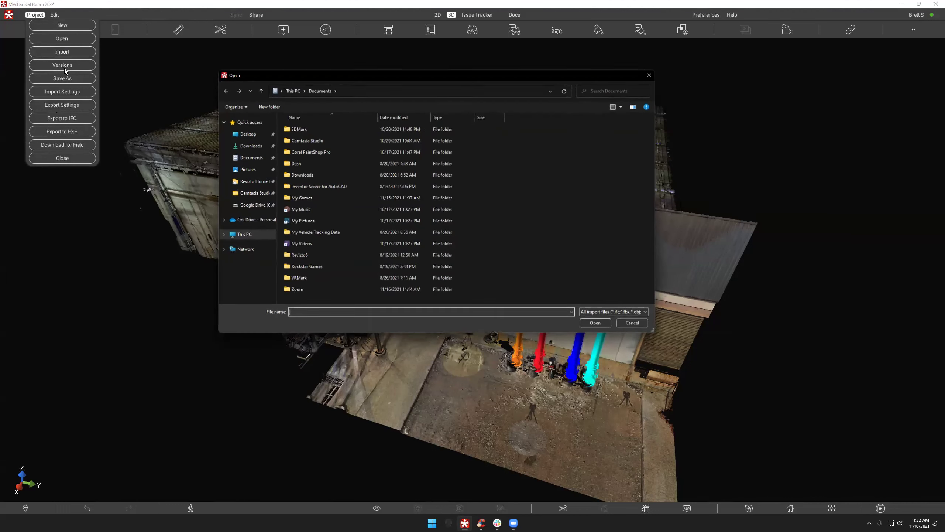
left_click(606, 312)
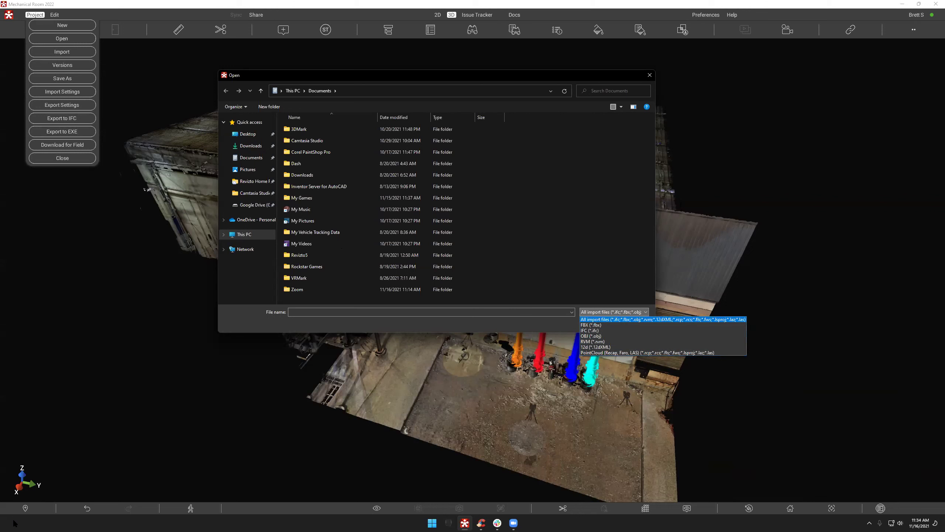
Step: Show the Windows Start menu's pinned apps scrolled to Autodesk ReCap and ReCap Photo
left_click(431, 519)
scroll(474, 341, "down", 1)
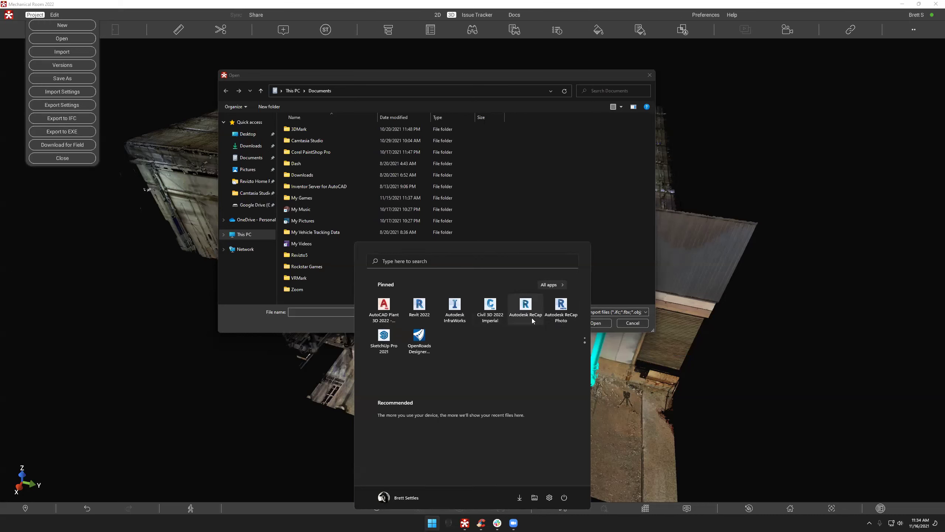
Step: Dismiss the Start menu and return to Revizto's import Open dialog
left_click(457, 76)
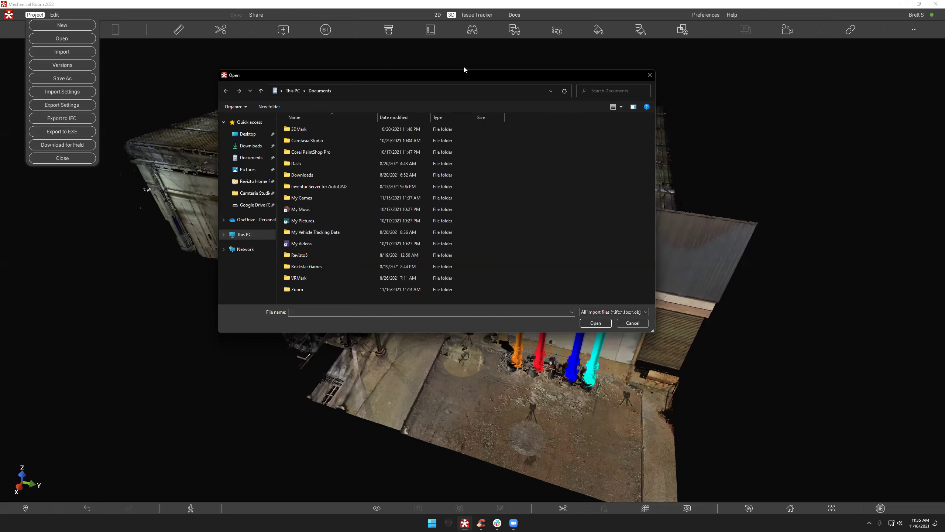
Step: Close the import dialog to return to the pipes over the scanned building exterior
left_click(649, 75)
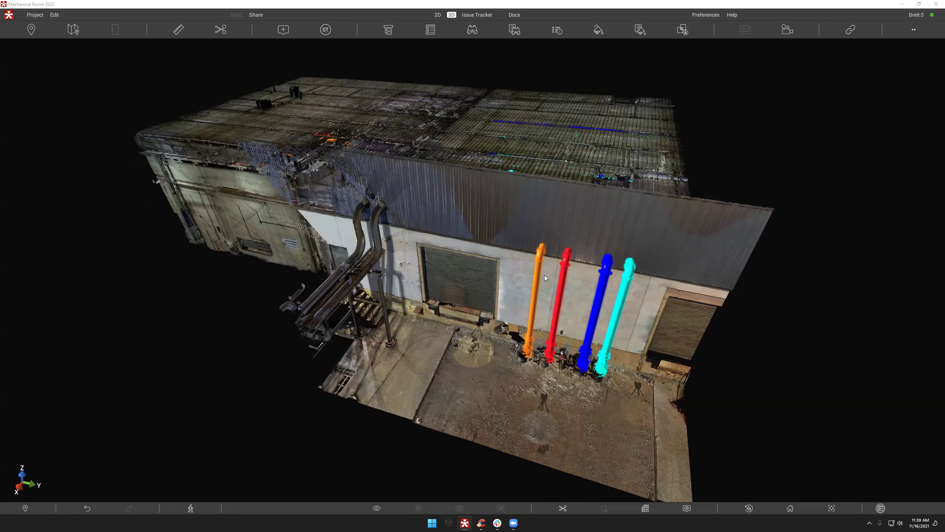
Step: Open the Object Tree of loaded models, narrow the panel, and reframe the building view
left_click_drag(544, 278, 480, 115)
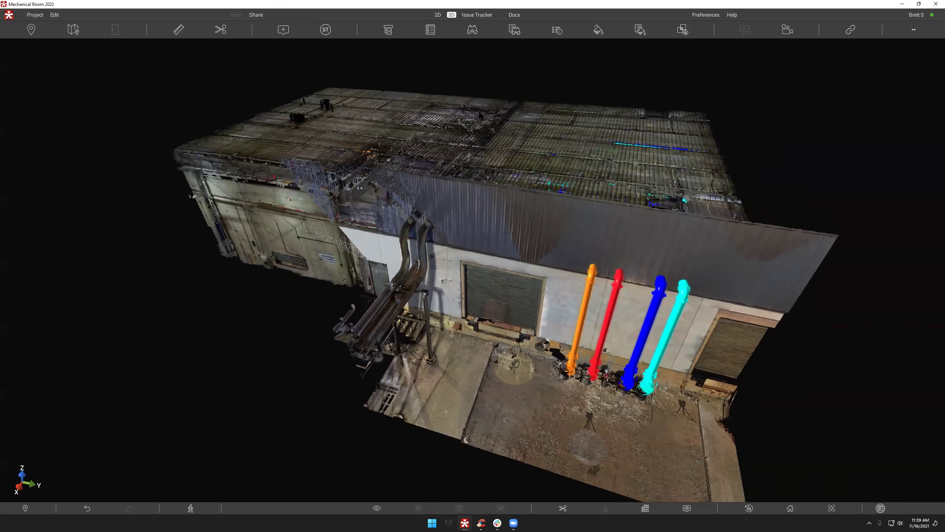
left_click(388, 32)
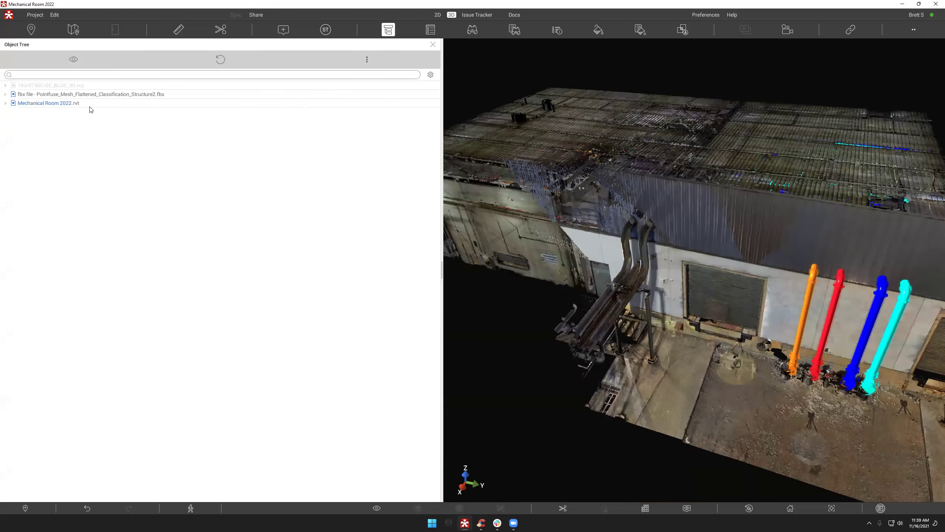
middle_click_drag(683, 238, 667, 235)
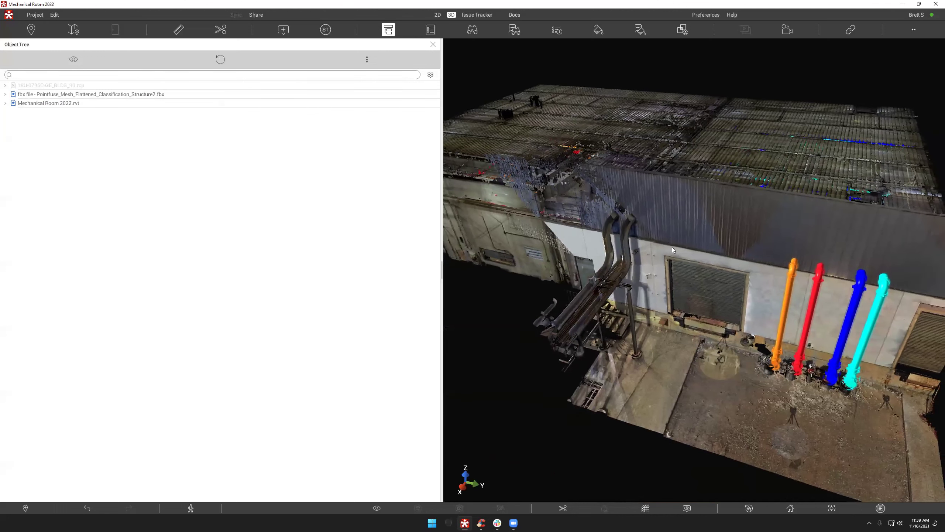
scroll(667, 234, "down", 3)
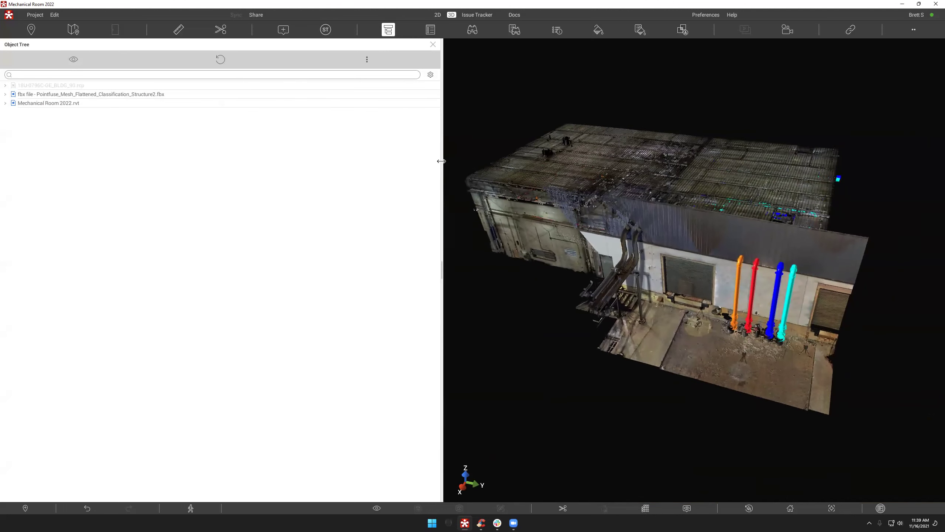
left_click_drag(442, 161, 226, 170)
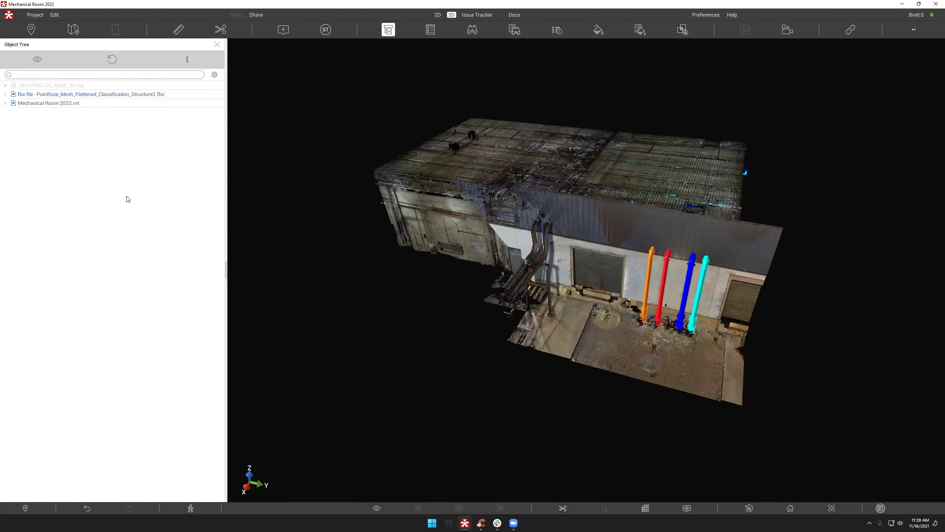
left_click_drag(530, 230, 534, 235)
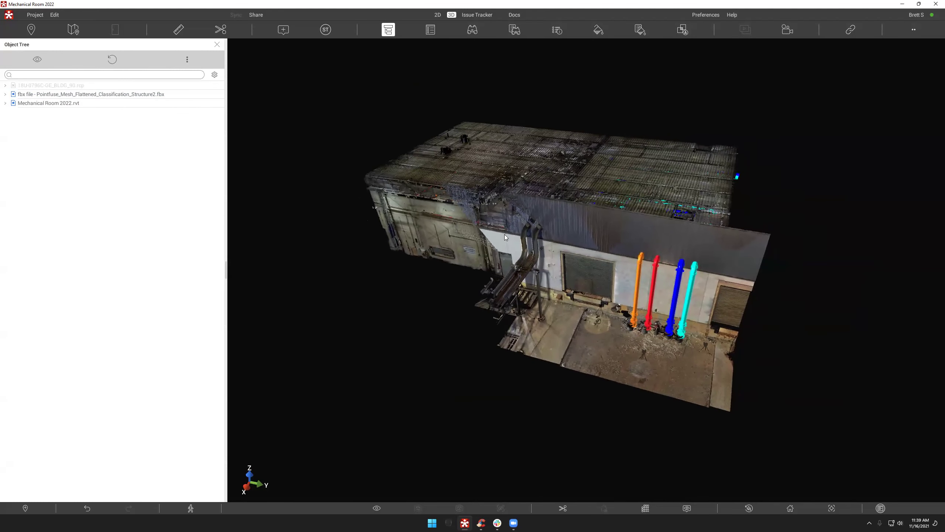
Step: Open Scene Transform for the Pointfuse mesh FBX and set rotation around a custom point
left_click(131, 95)
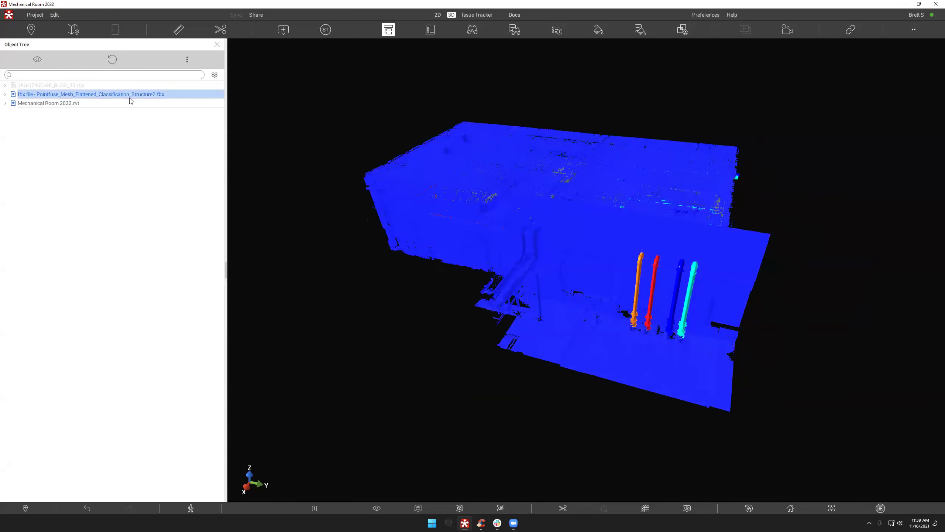
right_click(133, 97)
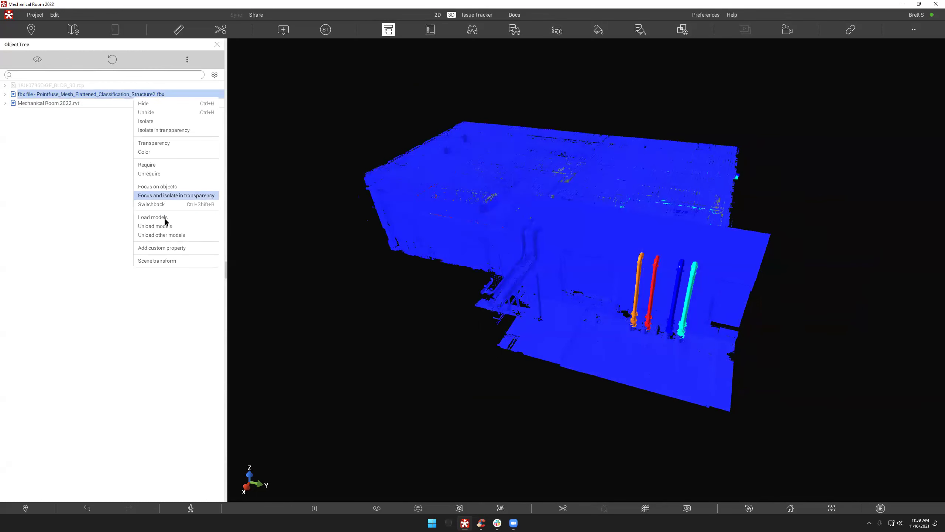
left_click(173, 261)
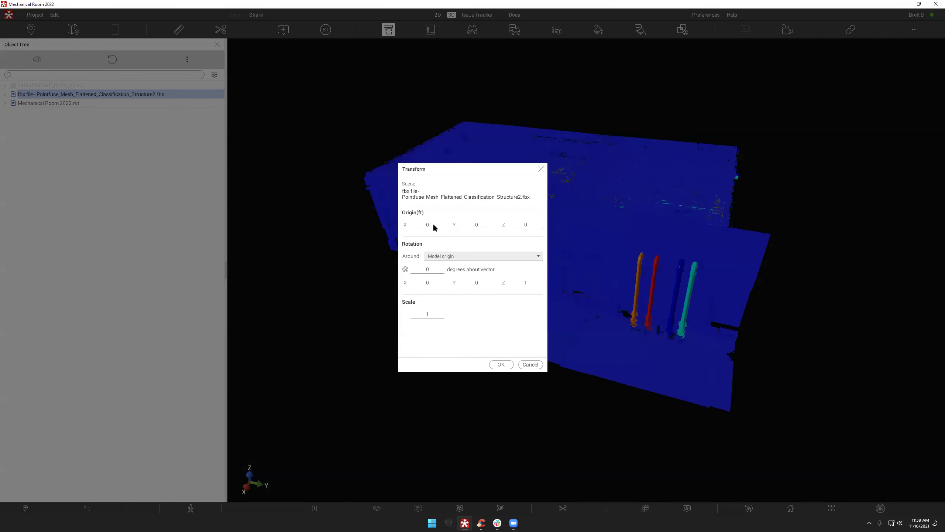
left_click(439, 258)
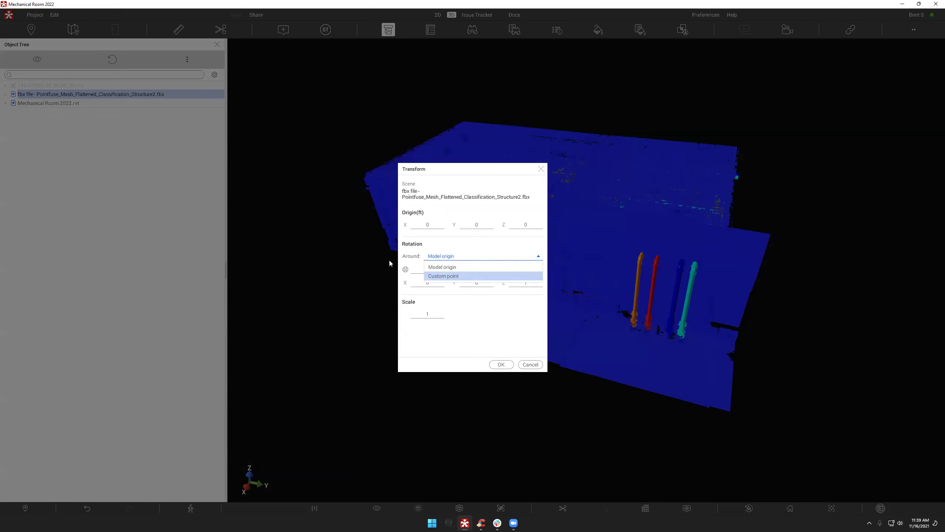
left_click(441, 275)
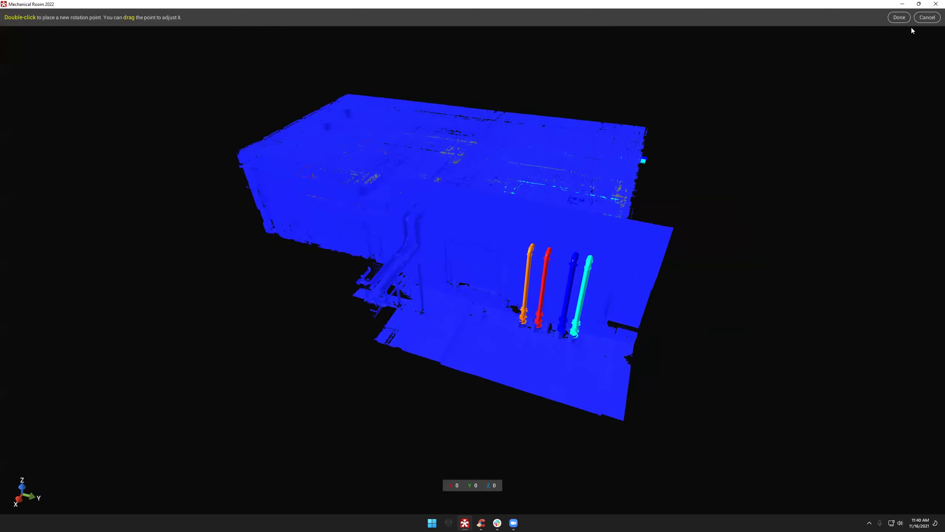
left_click(901, 18)
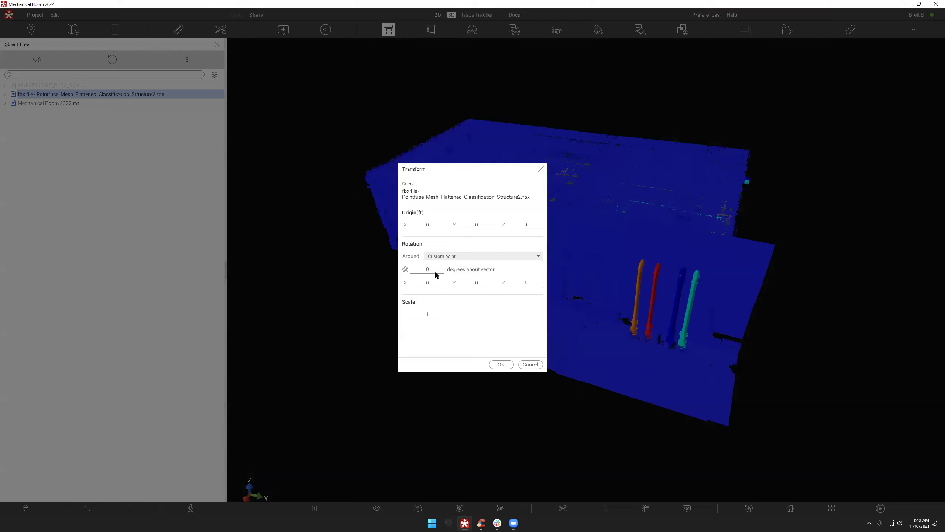
Step: Enter 100 ft for the mesh origin values, clearing a stray rotation entry, then zoom out
double_click(434, 282)
type("100")
key("BackSpace")
key("BackSpace")
key("BackSpace")
type("100")
double_click(477, 227)
type("100")
double_click(524, 227)
type("100")
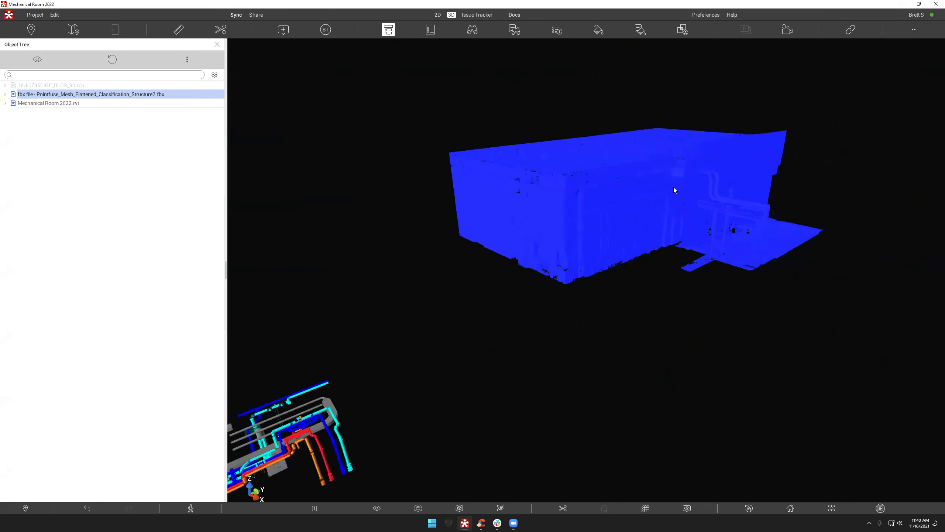
left_click_drag(618, 203, 727, 205)
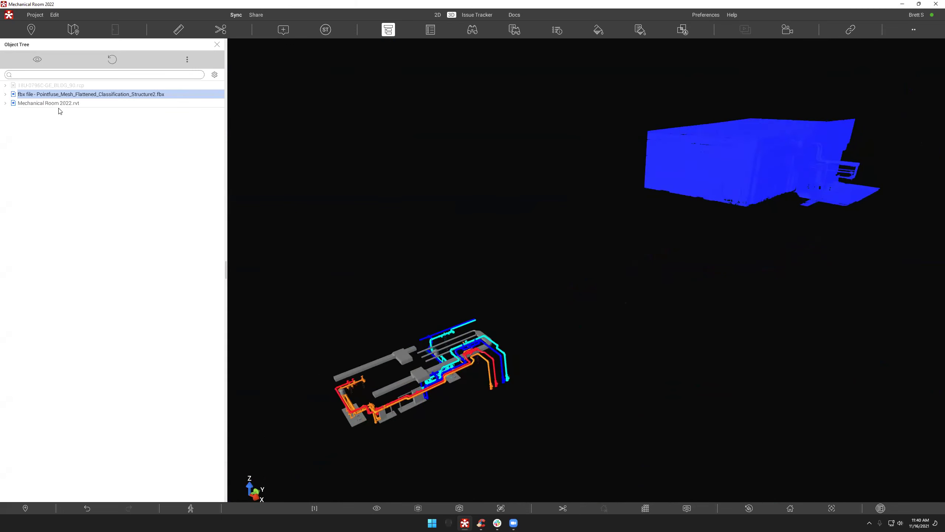
Step: Reset the Pointfuse mesh fbx Scene transform origin to X 0, Y 0, Z 0
right_click(62, 96)
left_click(93, 260)
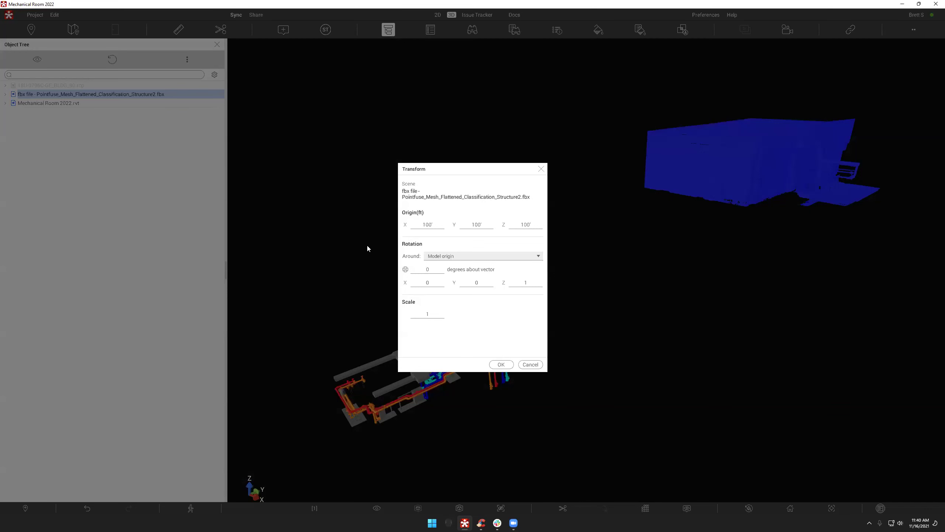
double_click(427, 224)
type("0")
double_click(484, 224)
type("0")
double_click(523, 225)
type("0")
left_click(501, 364)
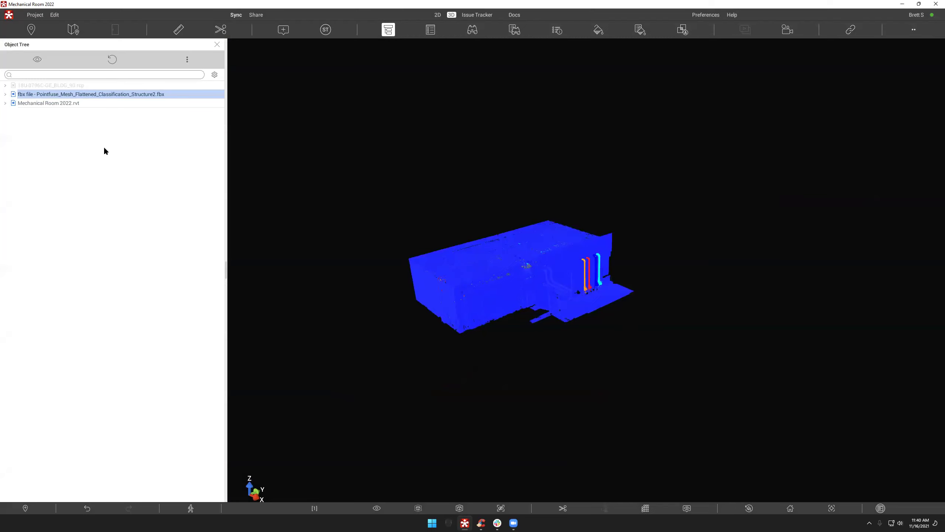
Step: Orbit to a frontal view of the building and clear the selection with Unselect all
scroll(476, 240, "up", 10)
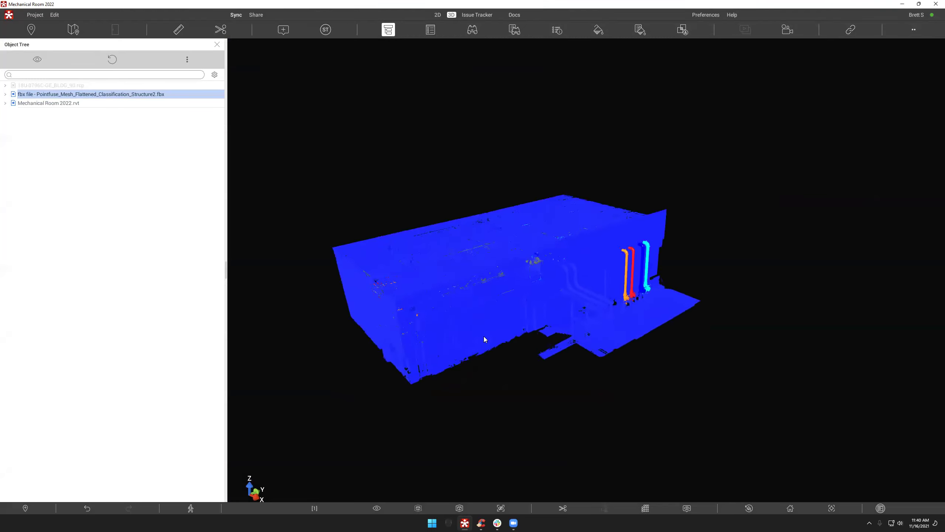
left_click_drag(505, 289, 663, 266)
right_click(663, 266)
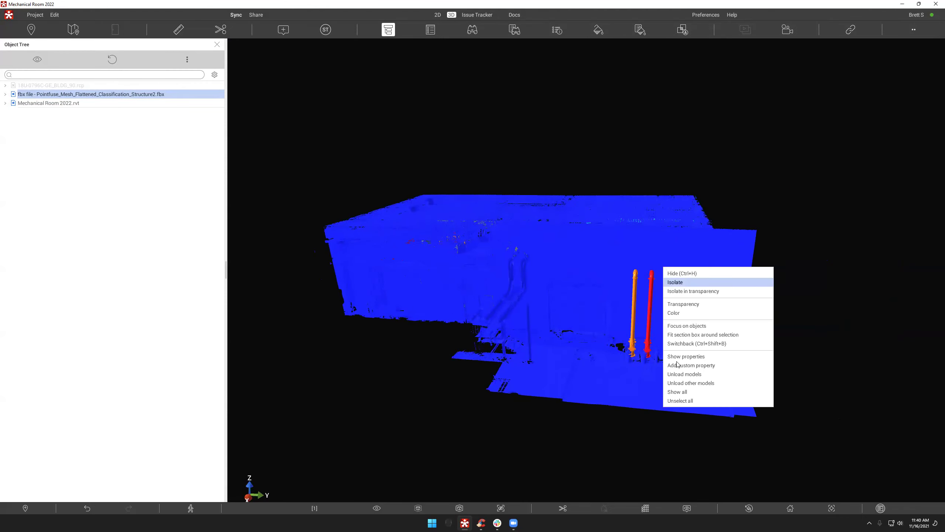
left_click(684, 400)
Step: Orbit and pan around the textured mesh to face the wall with the four coloured pipes
left_click_drag(670, 335, 522, 275)
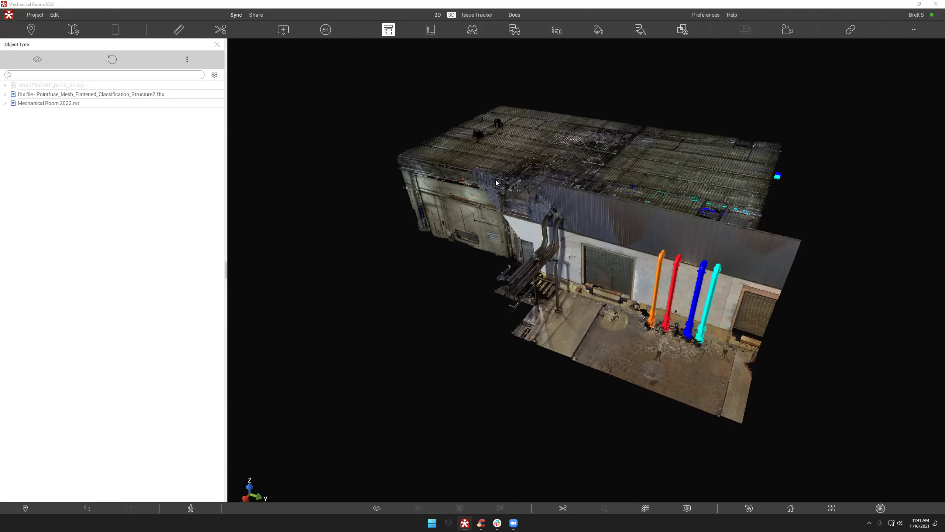
scroll(487, 182, "up", 2)
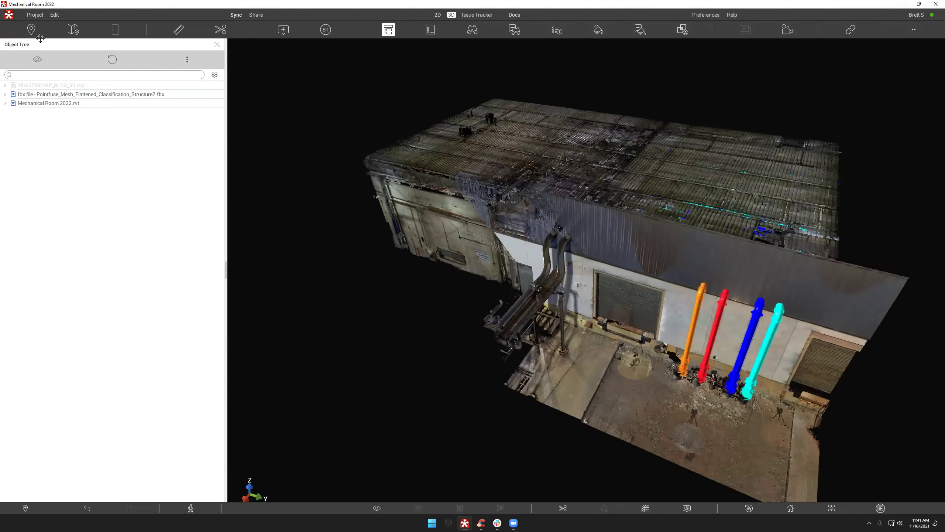
left_click(36, 16)
left_click(335, 100)
mouse_move(472, 204)
middle_mouse_down()
mouse_move(434, 191)
mouse_move(476, 201)
middle_mouse_up()
mouse_move(475, 202)
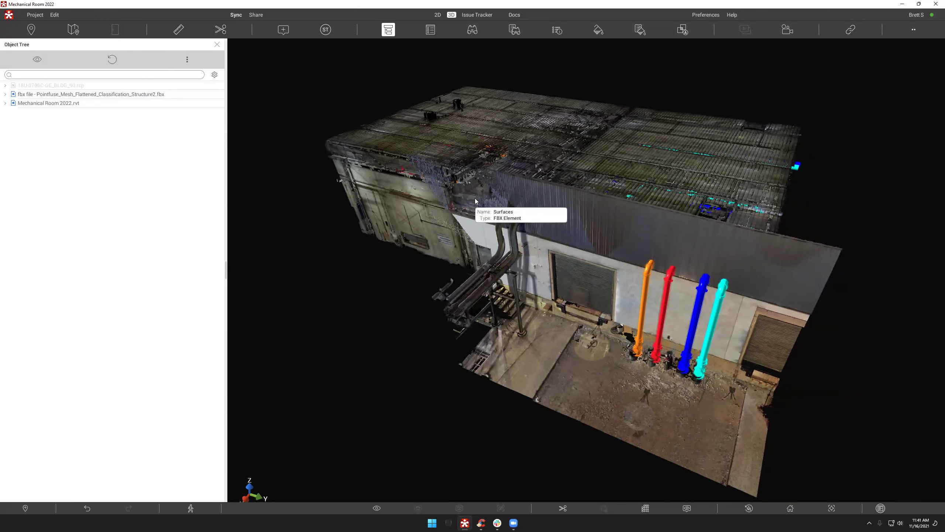
left_click_drag(545, 229, 614, 246)
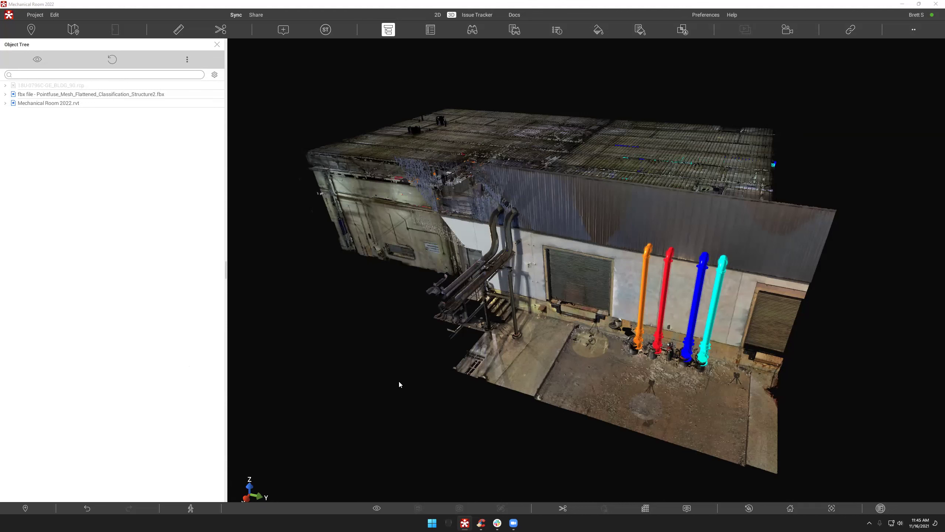
left_click_drag(380, 321, 398, 376)
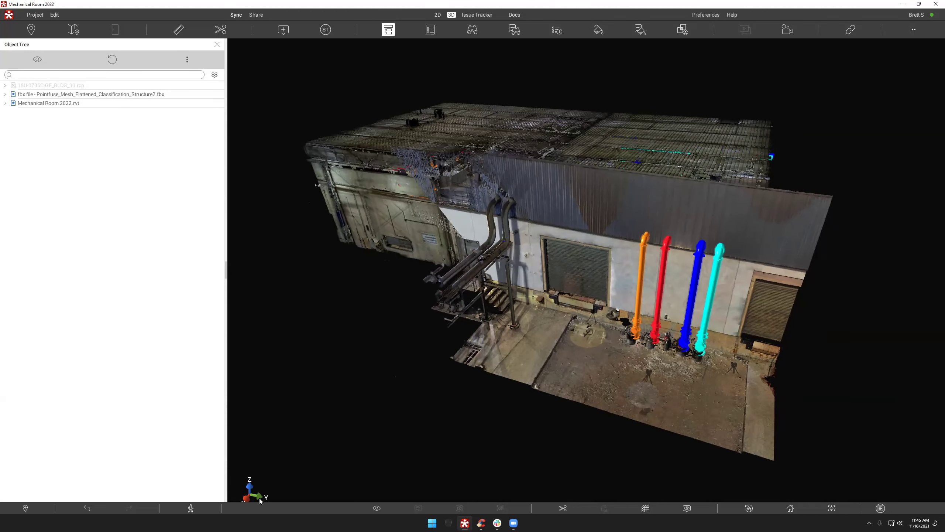
left_click_drag(569, 223, 558, 226)
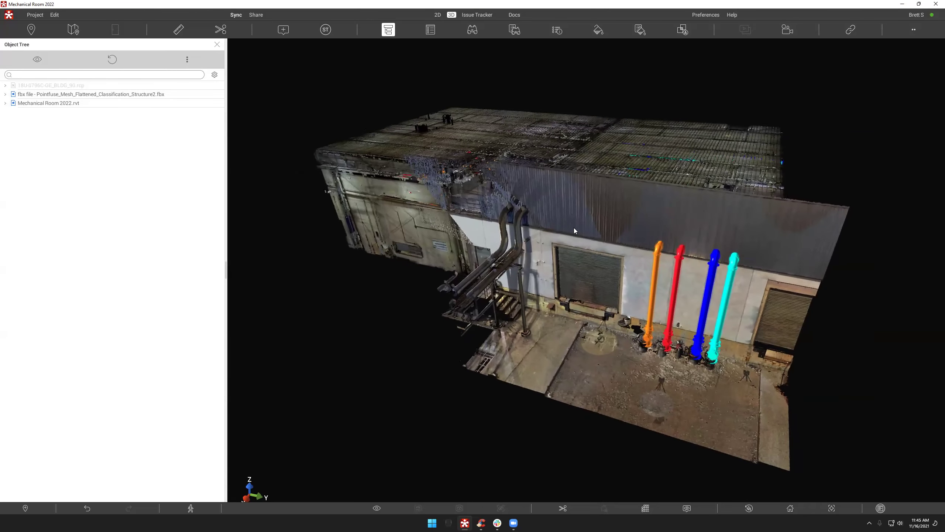
left_click_drag(532, 321, 533, 321)
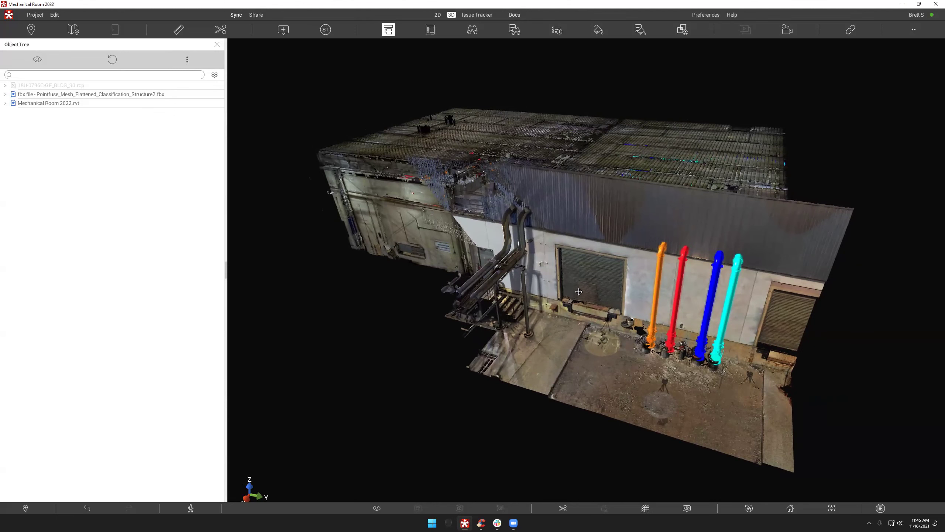
scroll(574, 286, "down", 1)
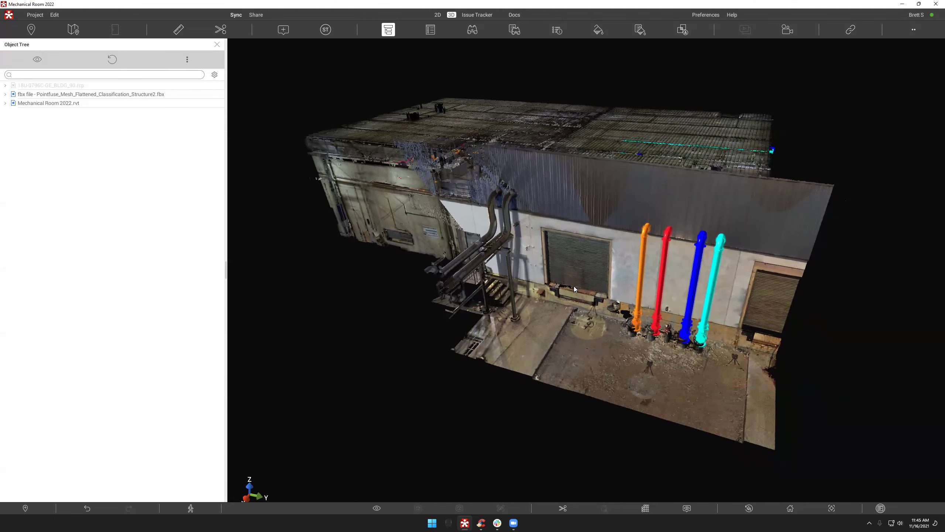
Step: Bring up the preset viewpoint orientations from the bottom toolbar while in top view
left_click(832, 508)
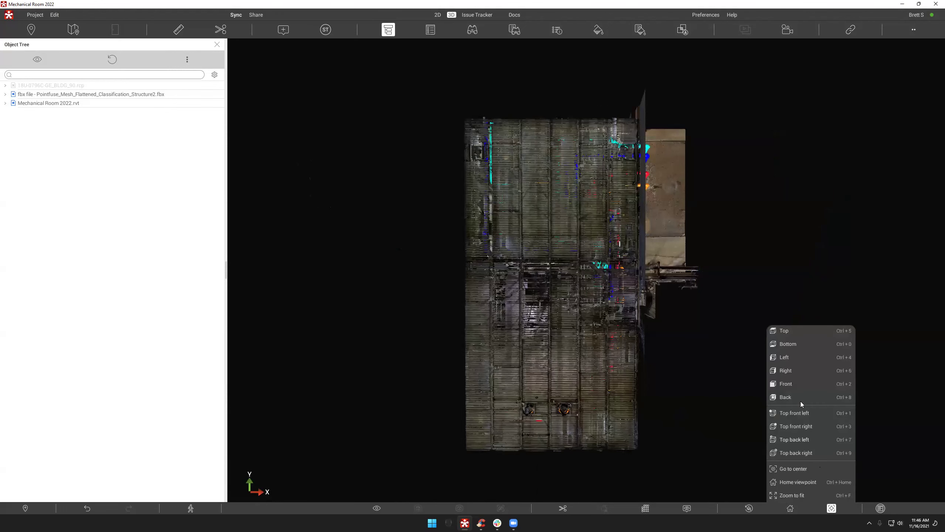
Step: Switch to the Right view, then orbit and zoom down through the roof into the mechanical room
left_click(786, 370)
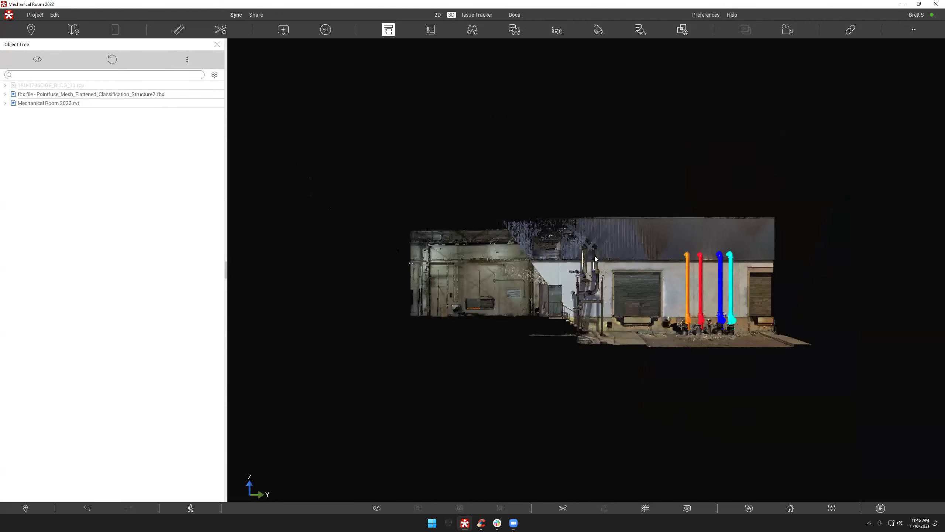
left_click_drag(595, 259, 577, 383)
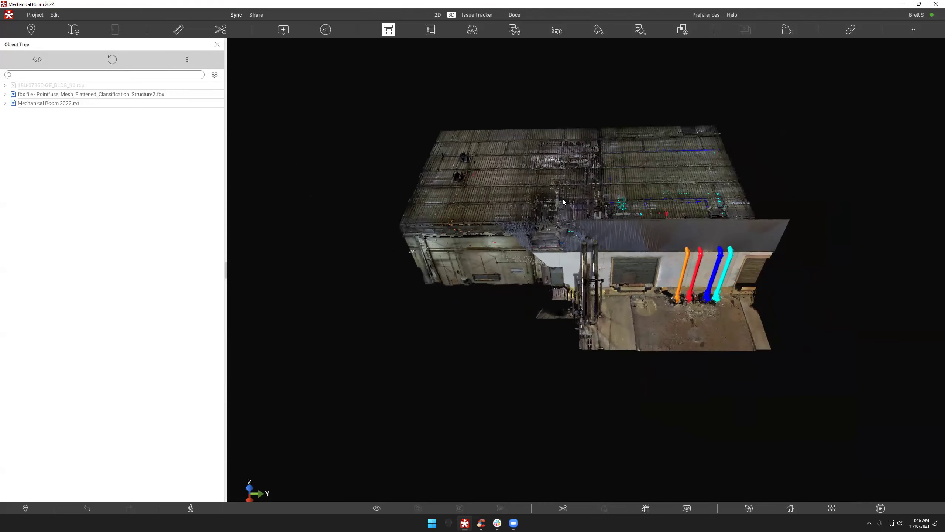
scroll(563, 202, "up", 10)
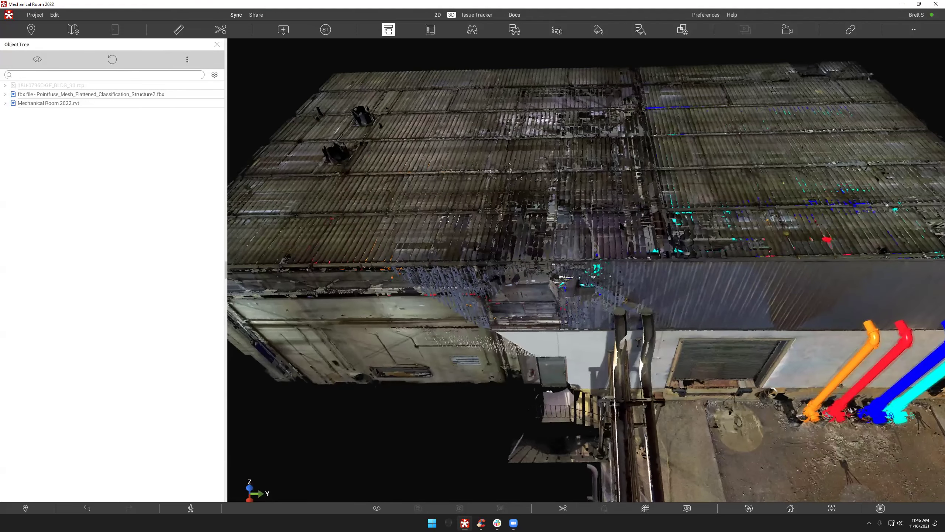
scroll(622, 227, "up", 8)
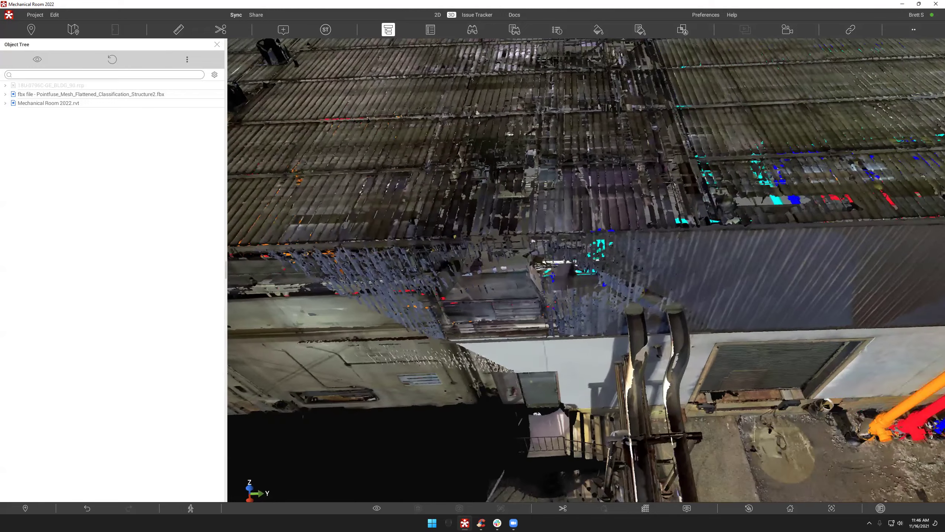
scroll(622, 226, "up", 10)
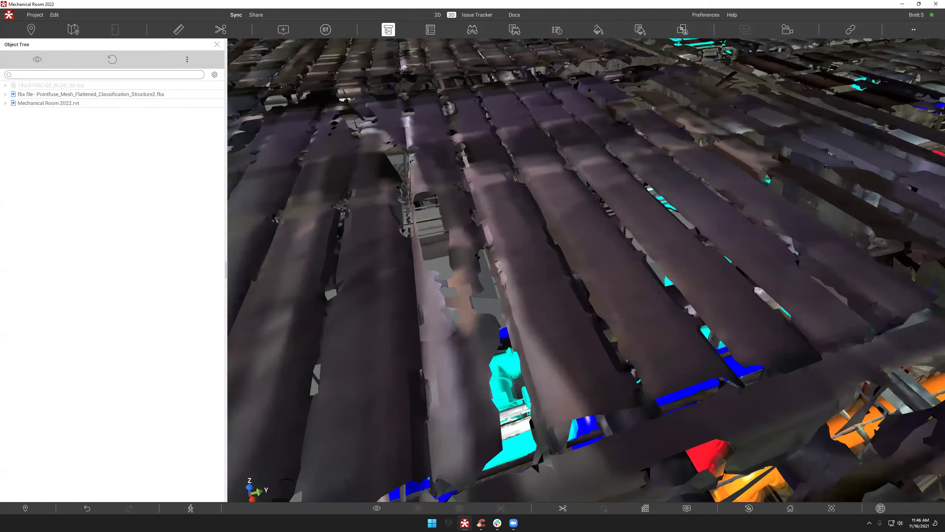
scroll(622, 226, "up", 8)
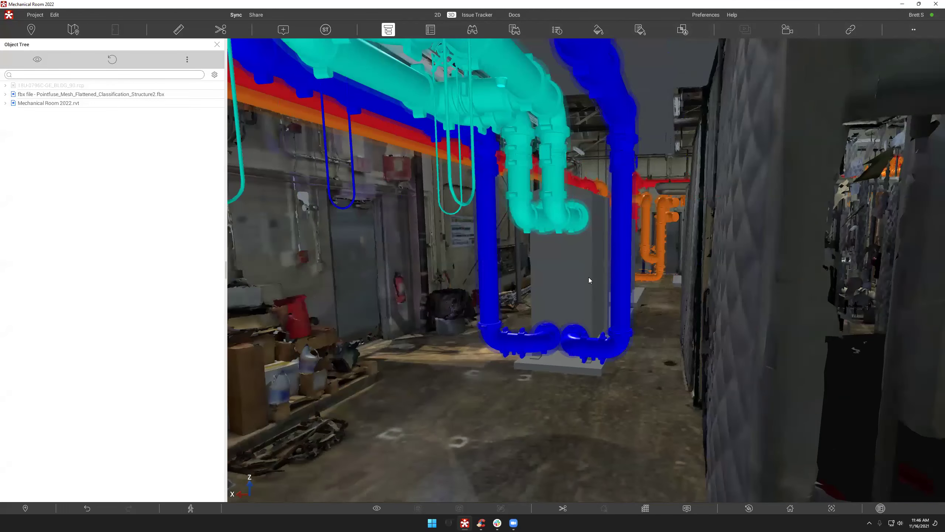
Step: Select heat exchanger HX-90-01 and try the Top and top-front-left isometric views
left_click(589, 277)
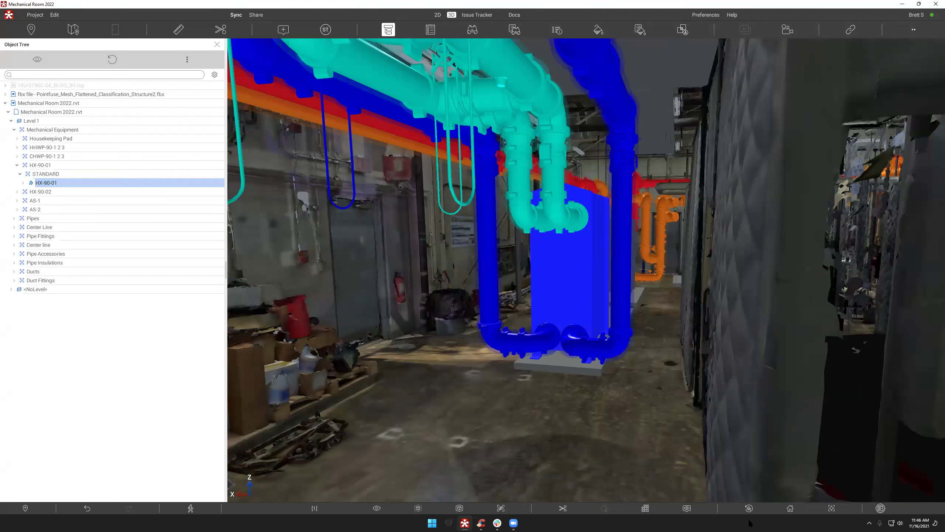
left_click(837, 508)
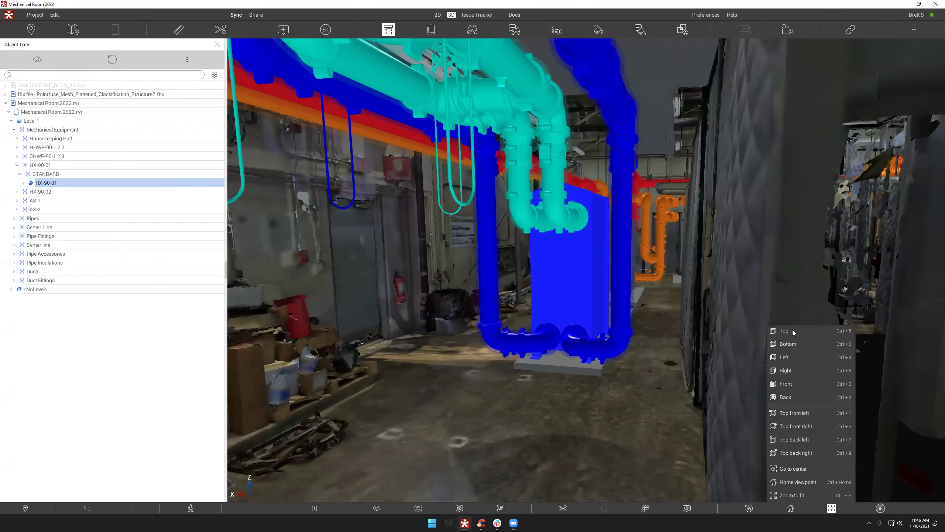
left_click(792, 330)
left_click(832, 508)
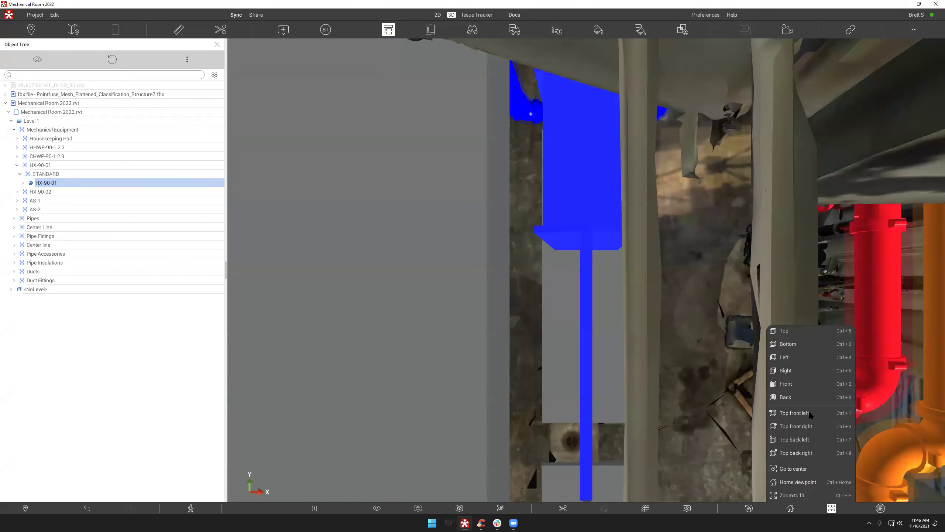
left_click(796, 413)
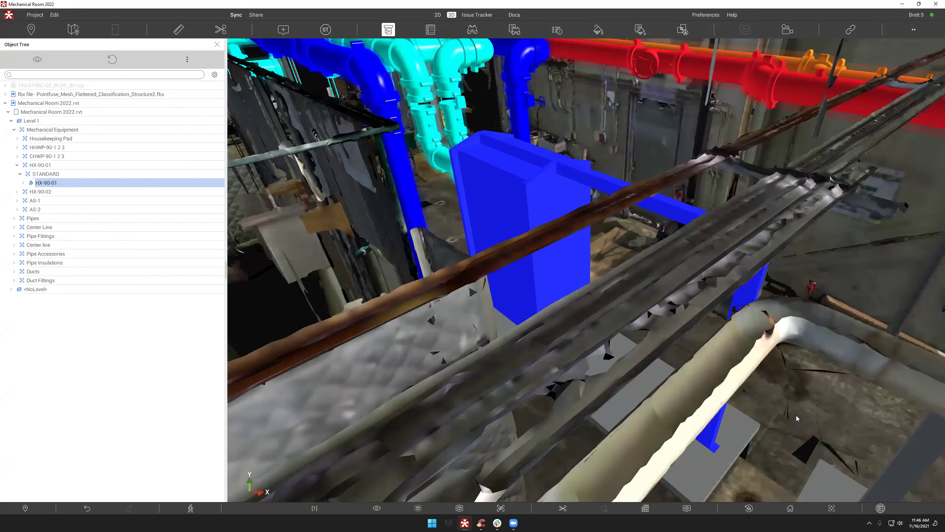
Step: Switch to the Right view, then bring up the top-down floor map
left_click(832, 508)
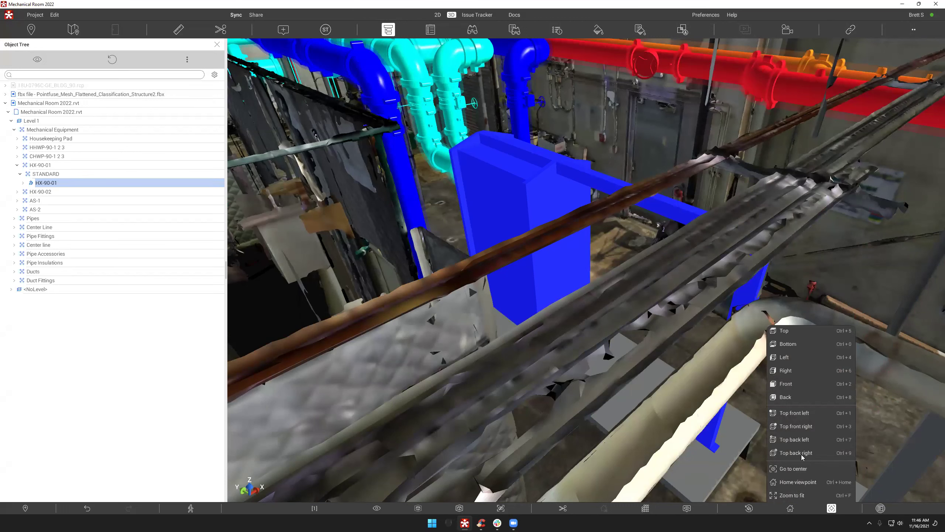
left_click(791, 370)
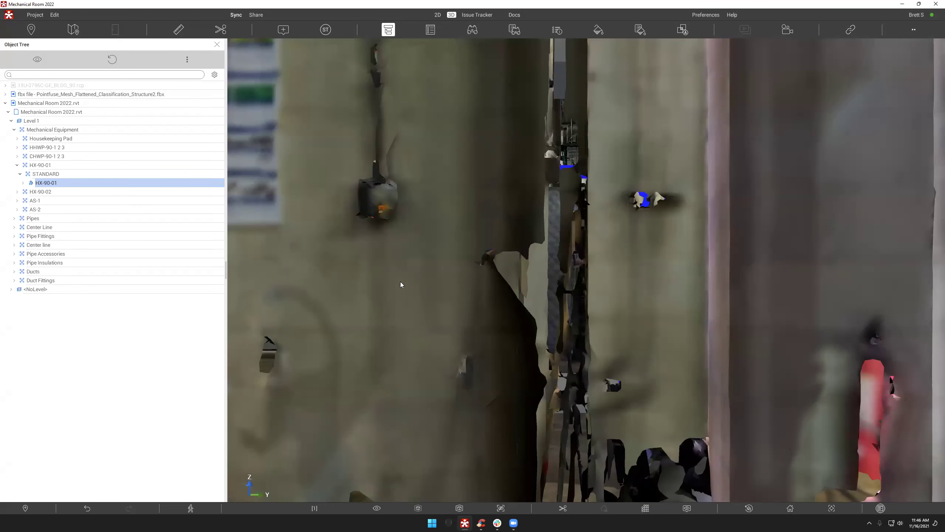
left_click(77, 31)
Step: Zoom the floor map and view Level 3, Level 1, then the current level in Levels
scroll(485, 289, "up", 5)
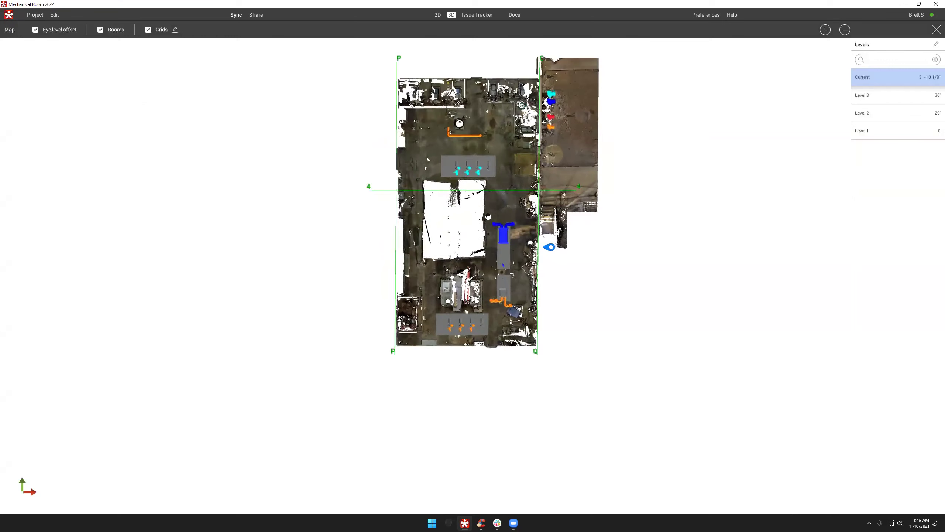
scroll(498, 192, "up", 3)
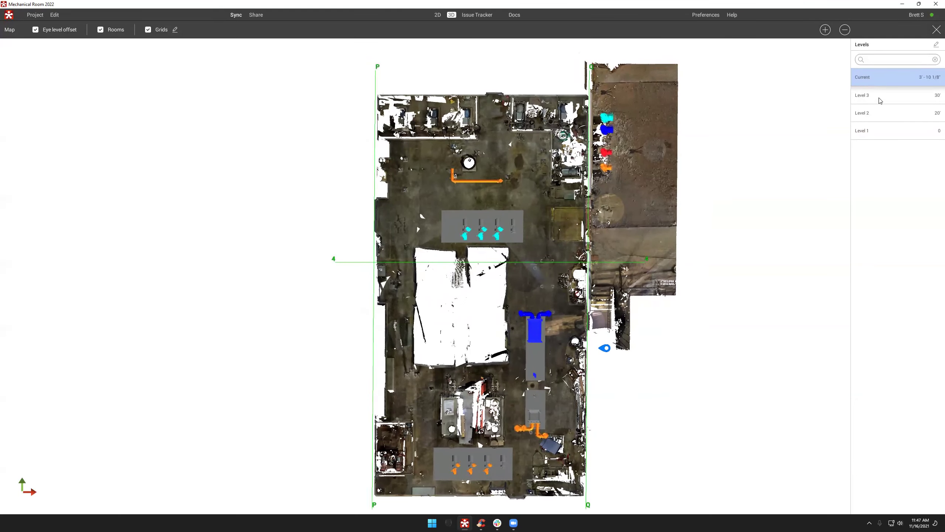
left_click(881, 98)
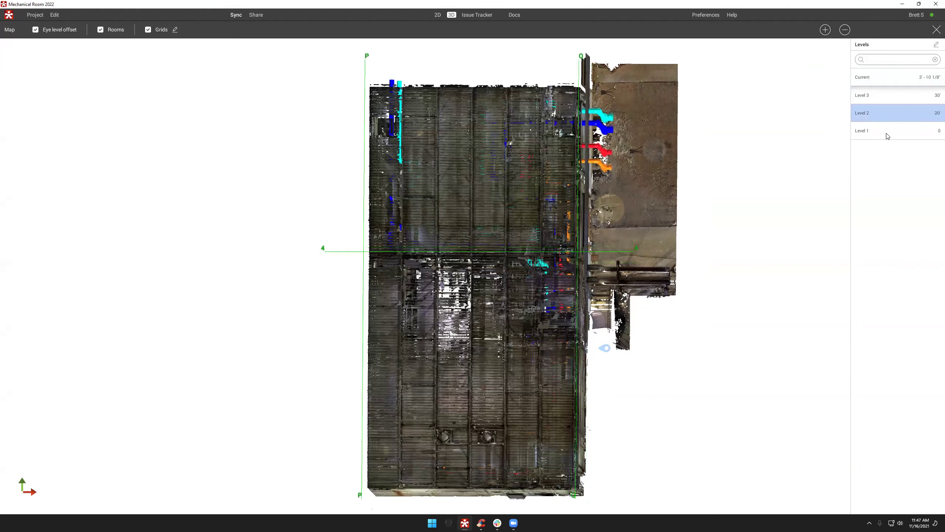
left_click(887, 132)
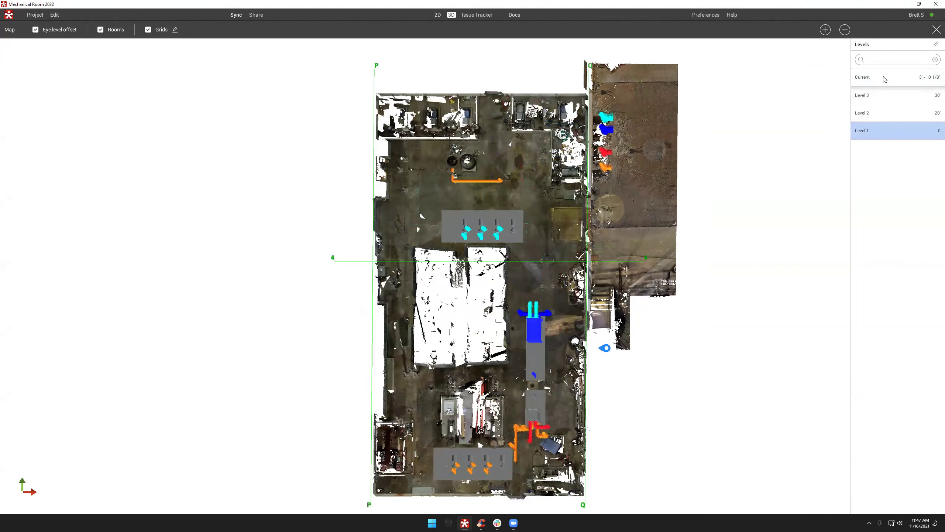
left_click(884, 79)
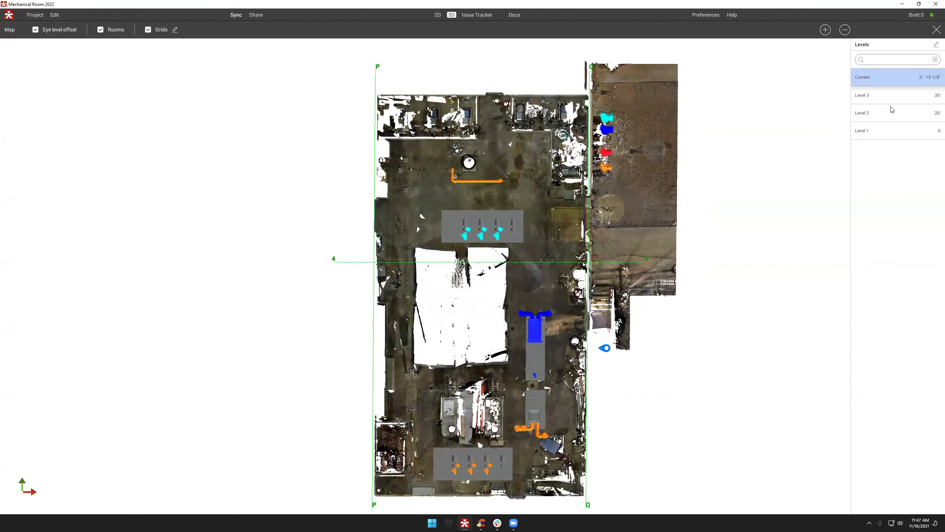
Step: Show Level 1 again and jump to eye level beside the cyan pipe headers
left_click(894, 132)
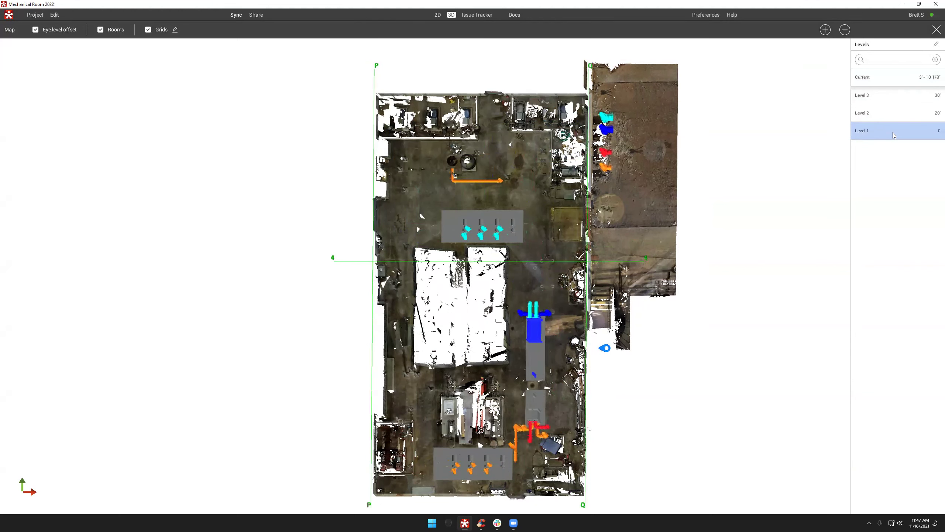
scroll(552, 318, "up", 3)
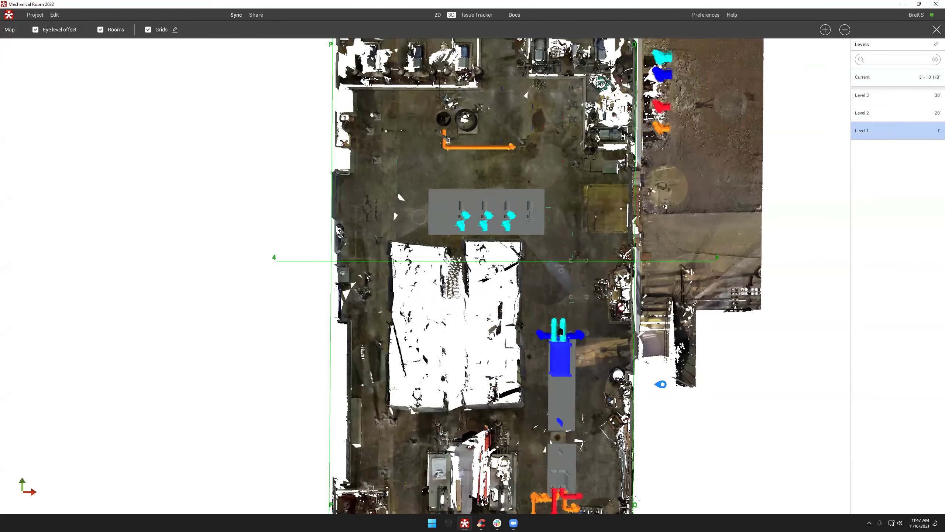
left_click(564, 318)
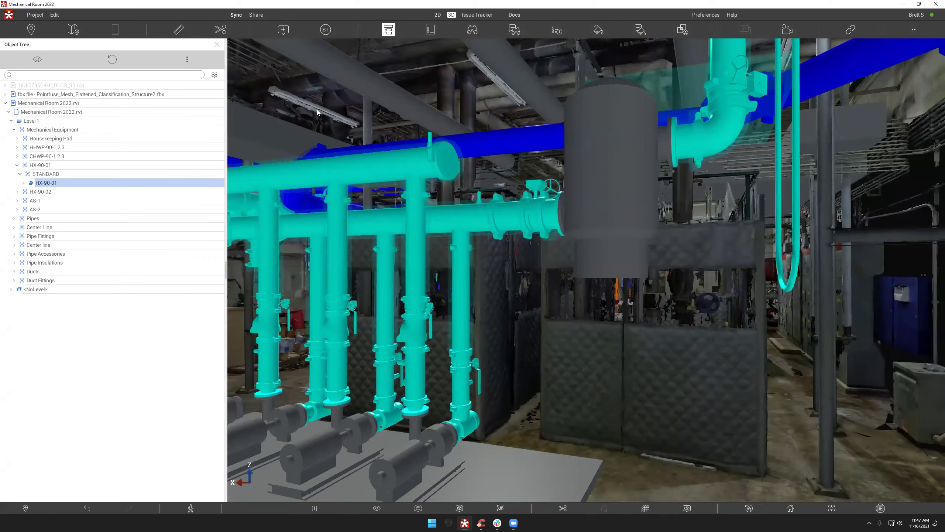
Step: Fly via the floor map to the grey housekeeping pad and orbit slightly around the blue column
left_click(74, 29)
left_click_drag(648, 506, 622, 433)
left_click(624, 434)
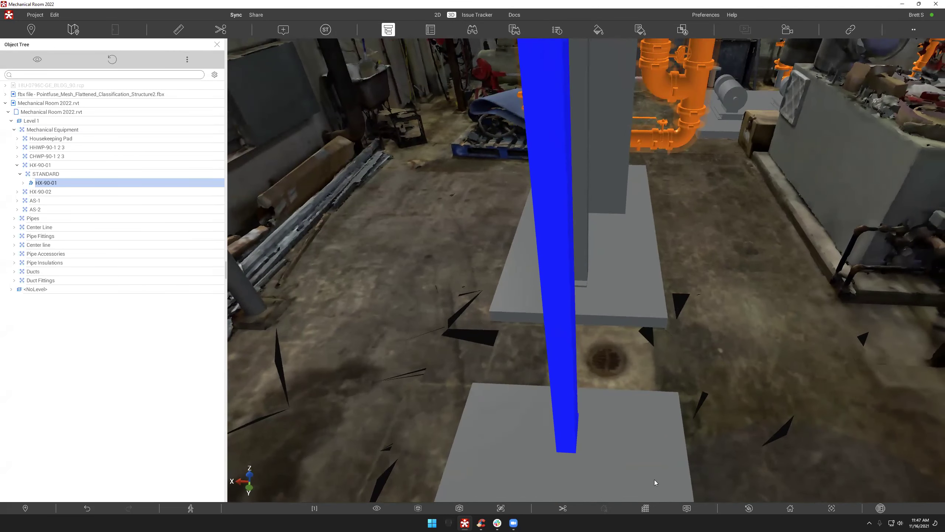
mouse_move(655, 481)
left_click_drag(453, 225, 447, 226)
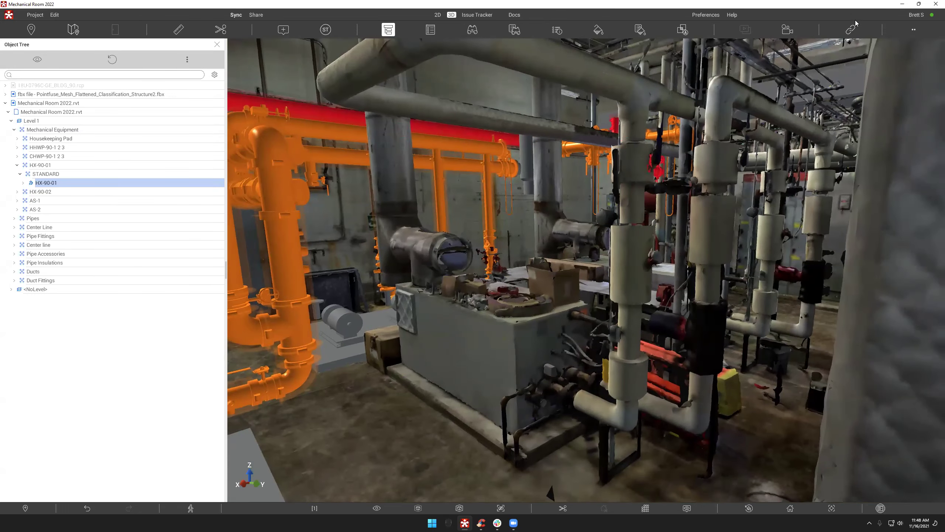
Step: In Load/Unload models, switch the preset from Scan to Mesh and back to Scan
left_click(849, 32)
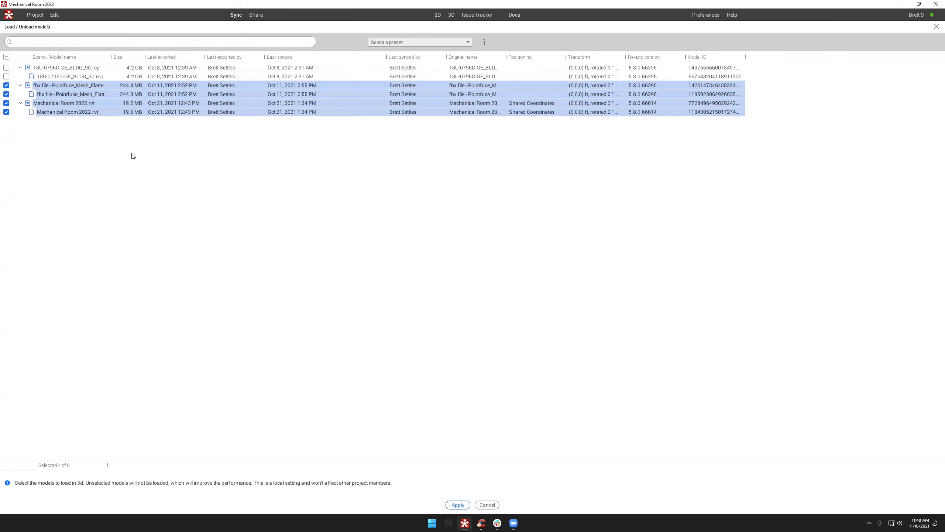
left_click(389, 41)
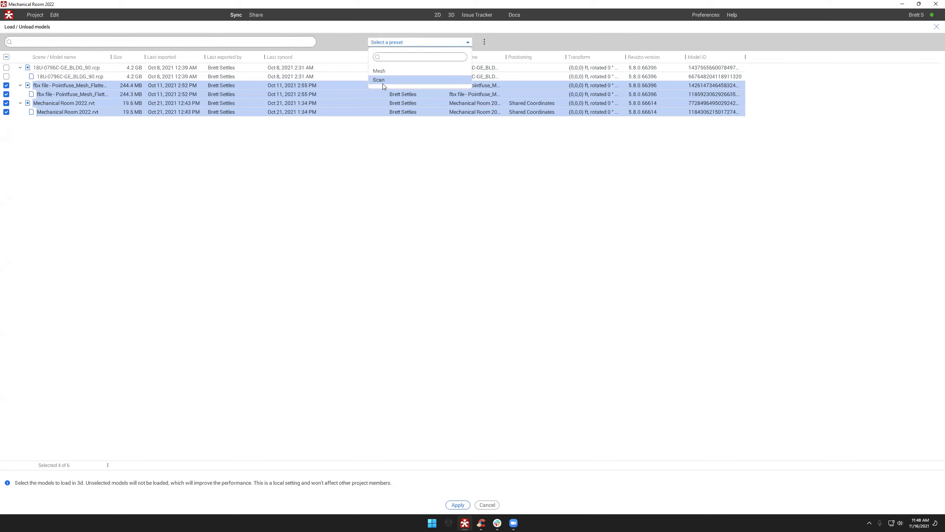
left_click(382, 82)
left_click(392, 42)
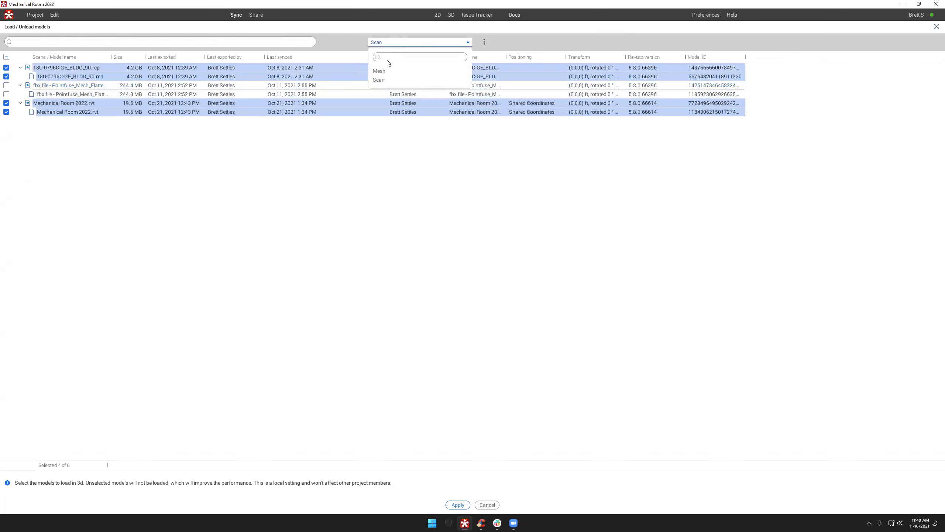
left_click(383, 81)
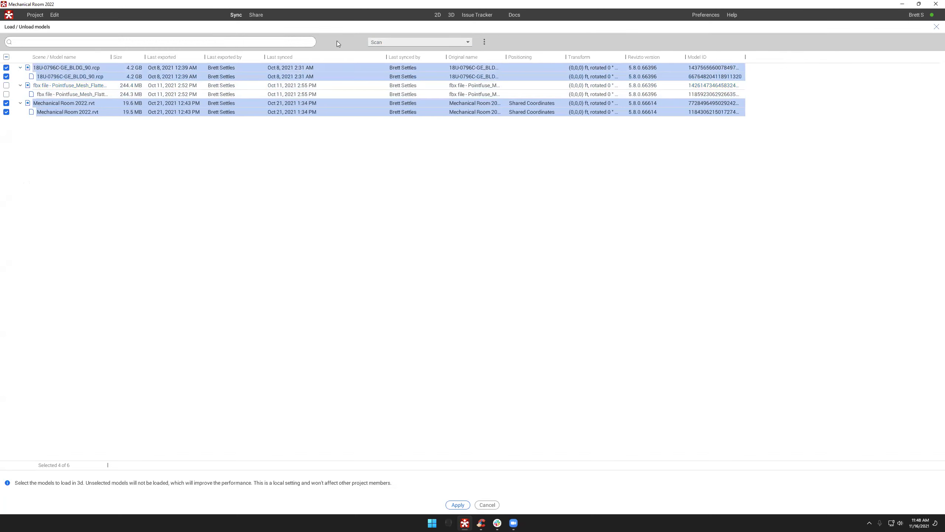
left_click(391, 44)
left_click(380, 71)
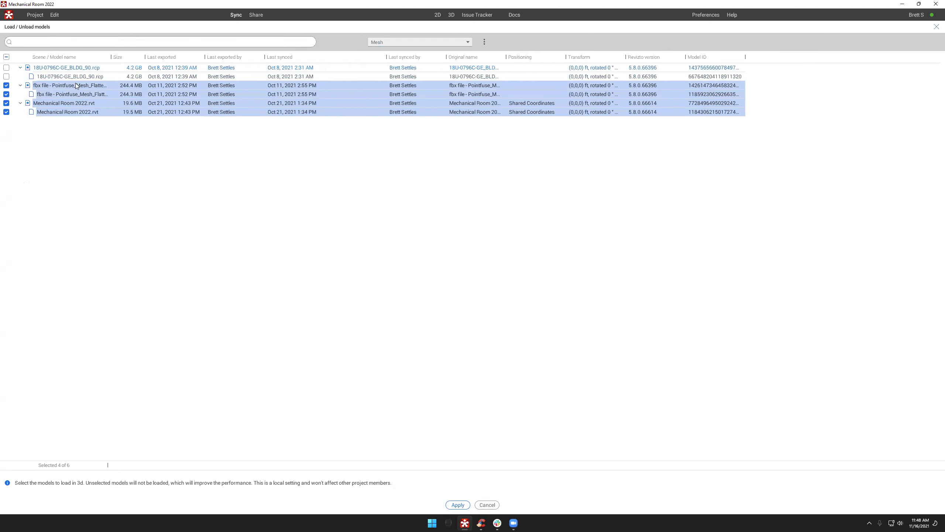
left_click(385, 43)
Step: Load the Scan preset, then Apply in Load/Unload models to reload the rcp scan with the pipes
left_click(375, 78)
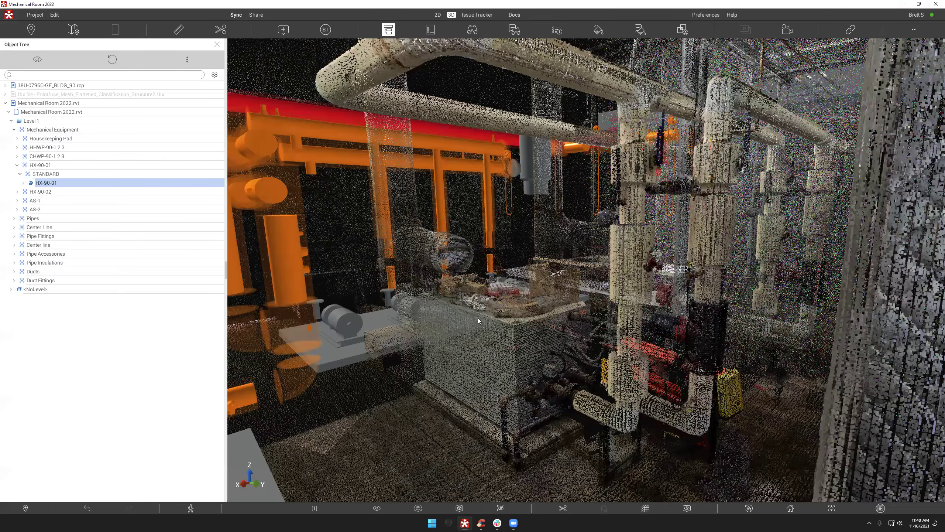
scroll(474, 336, "up", 5)
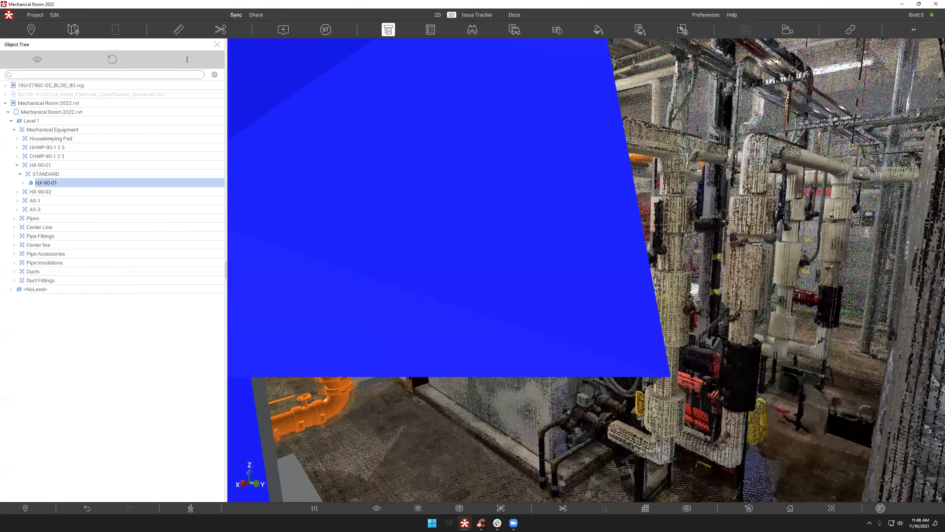
scroll(494, 324, "down", 5)
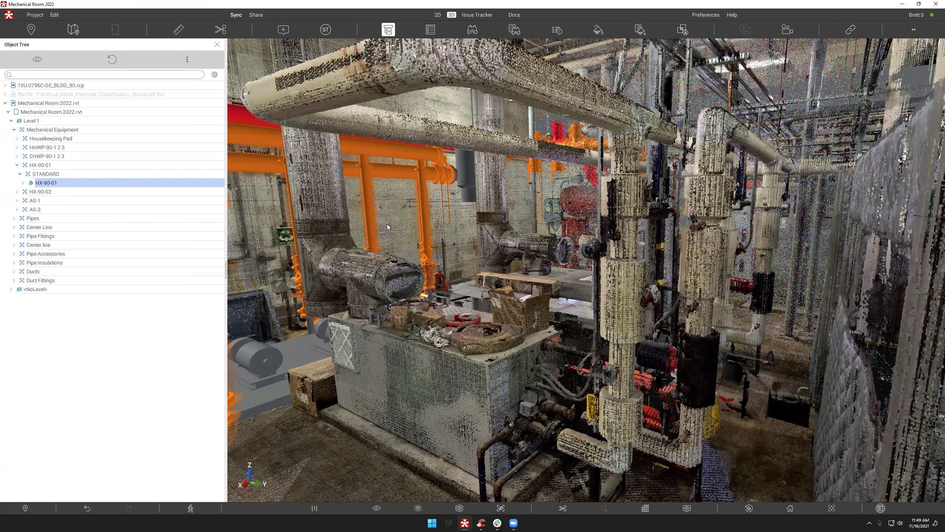
left_click(851, 30)
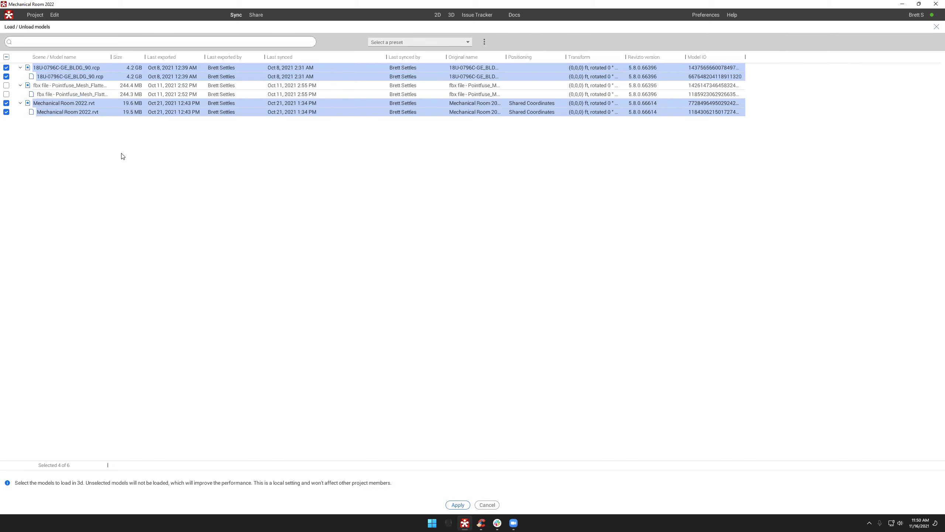
left_click(458, 505)
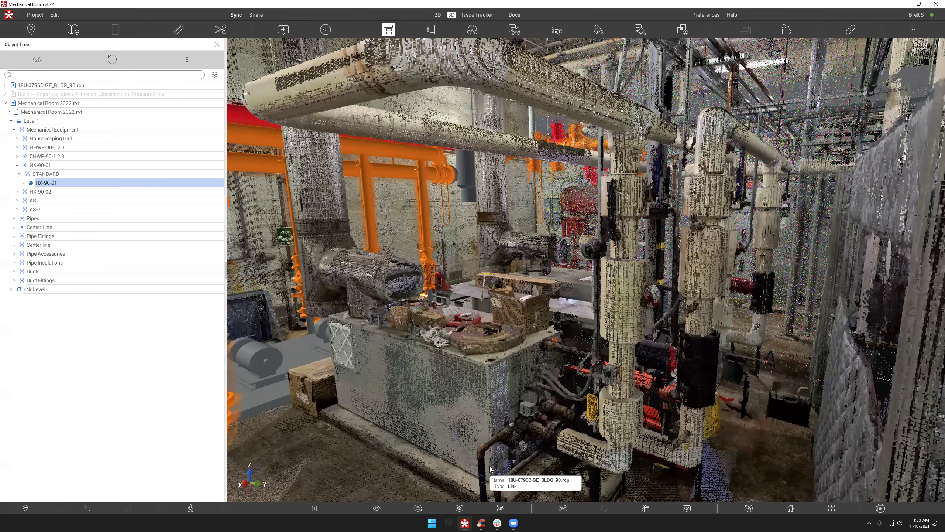